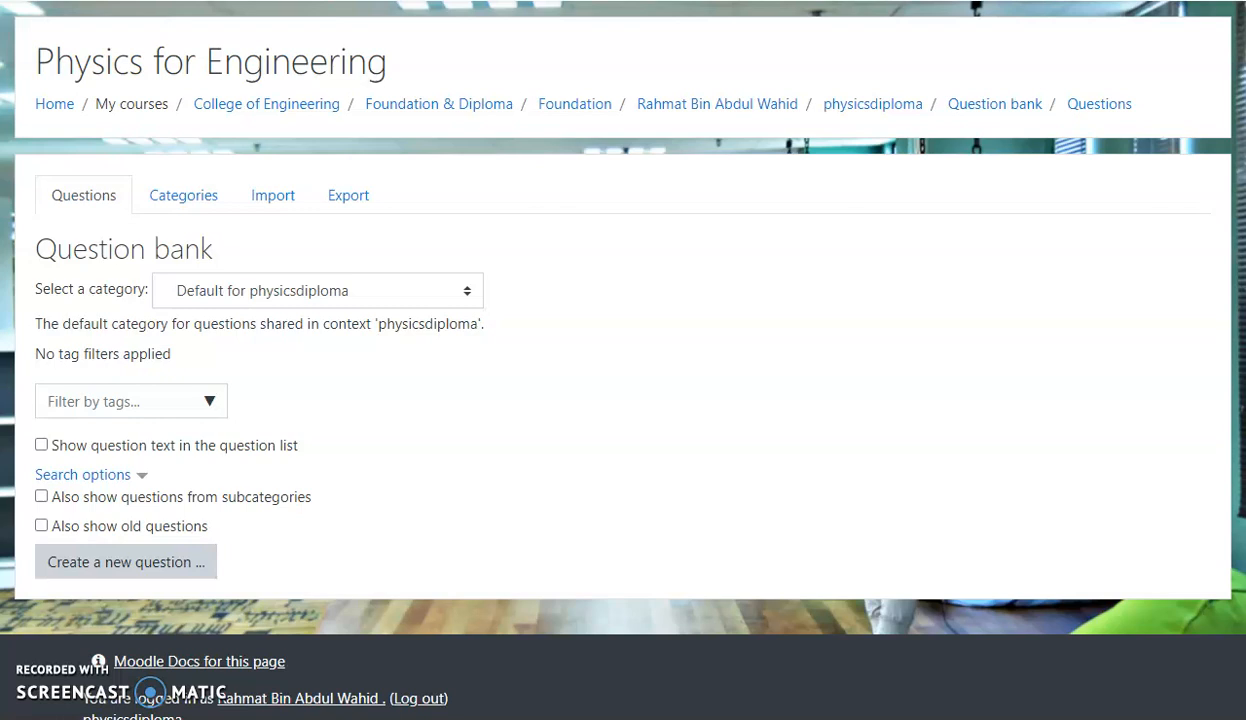
Start creating a new question of the Calculated multichoice type in the question bank.
click(140, 566)
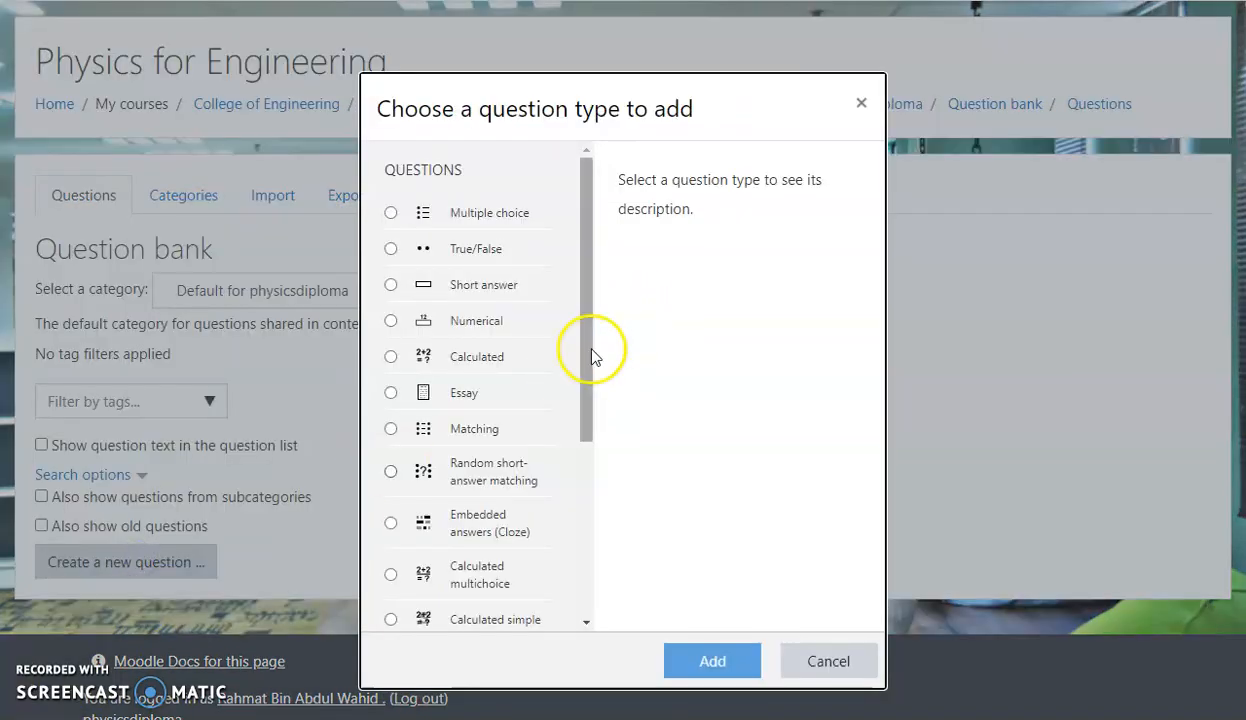
mouse_move(586, 385)
mouse_down()
mouse_move(582, 565)
mouse_move(598, 395)
mouse_up()
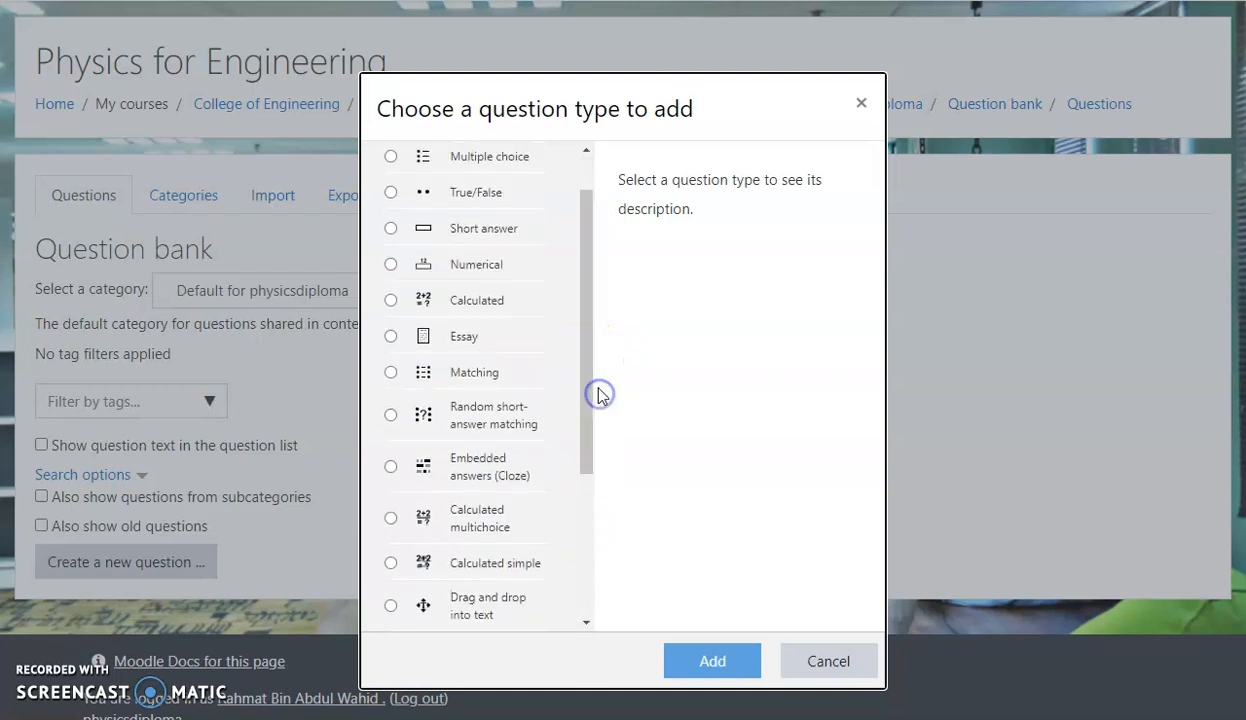
click(390, 518)
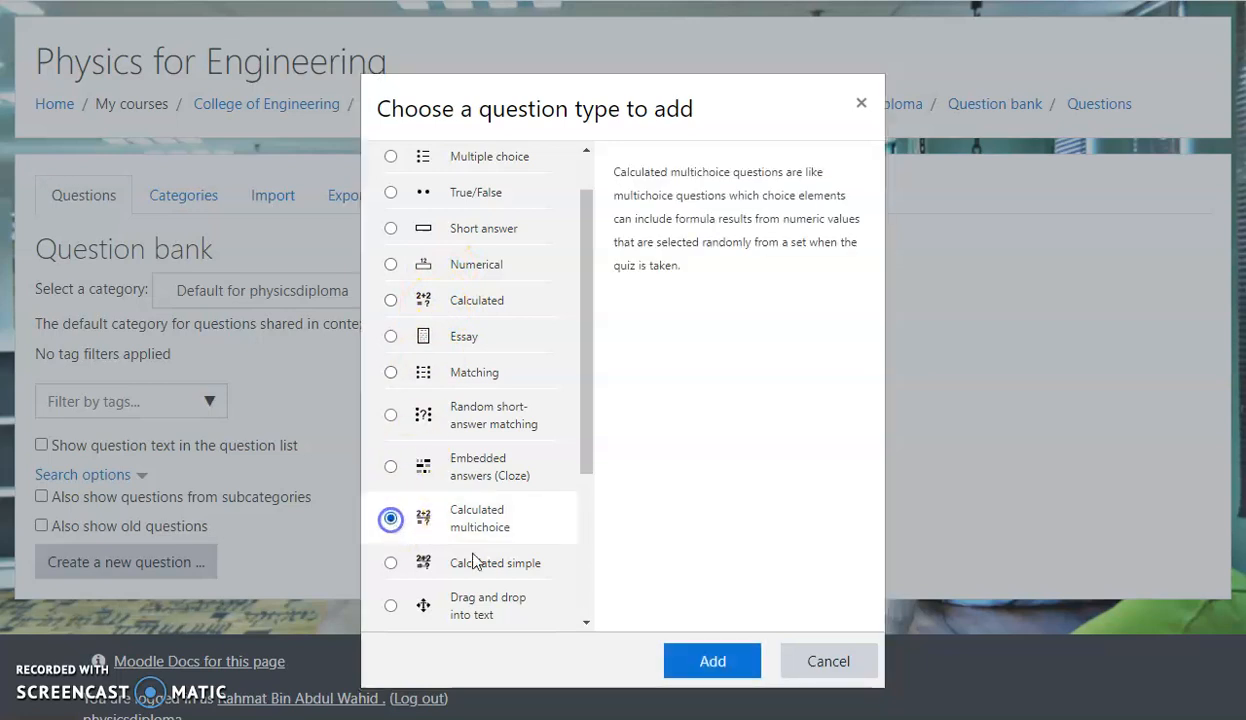
click(727, 674)
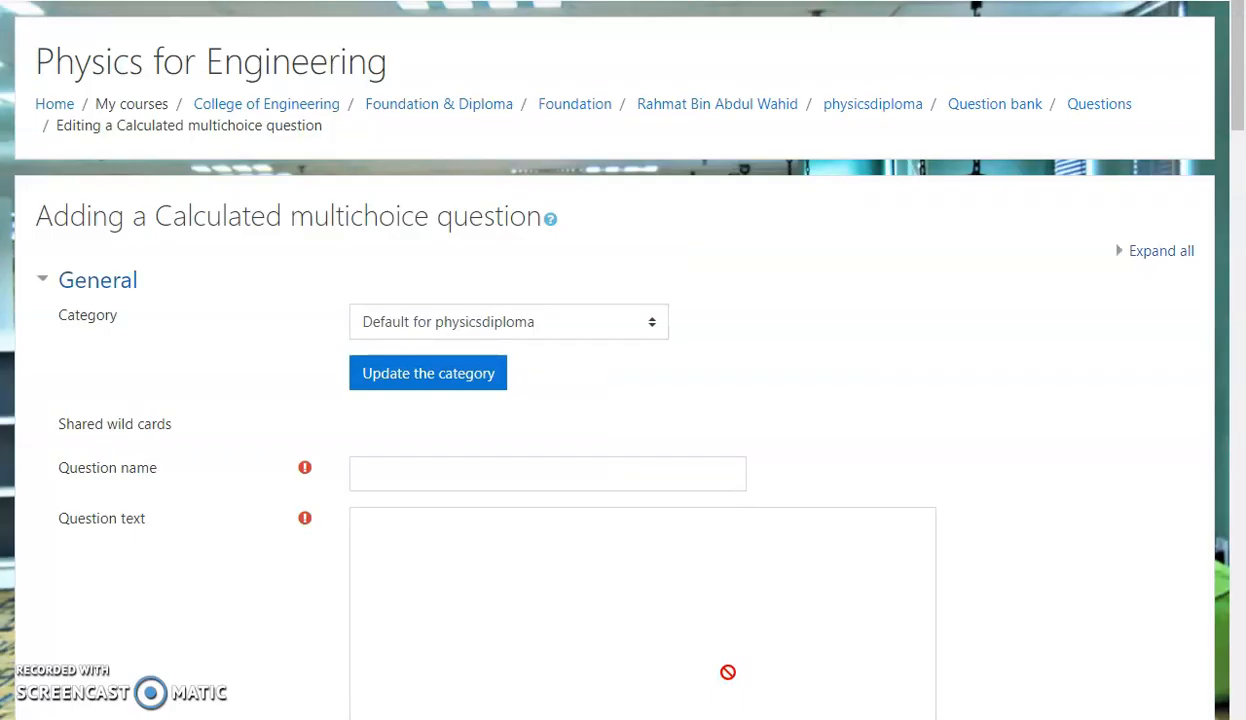
Name the question "Trial Incremental Wildcards" and enter the question text "Calculate {a} multiply with {b}.".
click(476, 460)
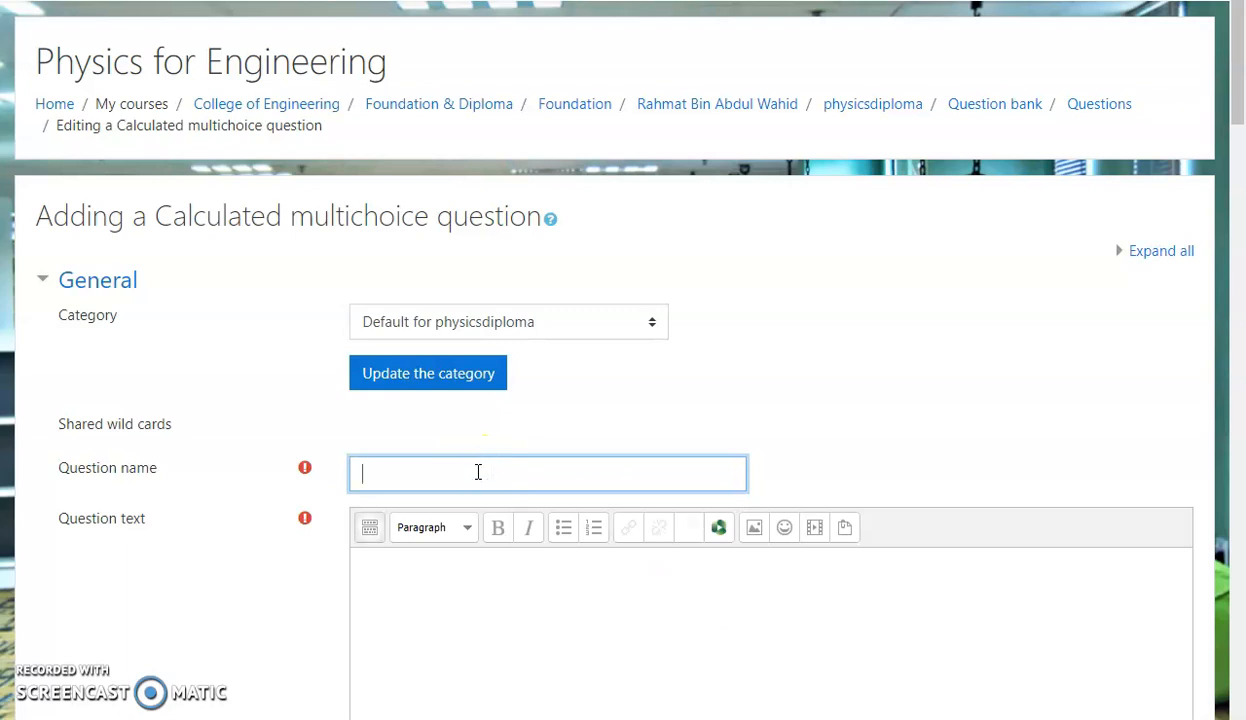
text(Trial Incremental Wildcards)
click(514, 581)
scroll(514, 587, down, 2)
text(Calcu)
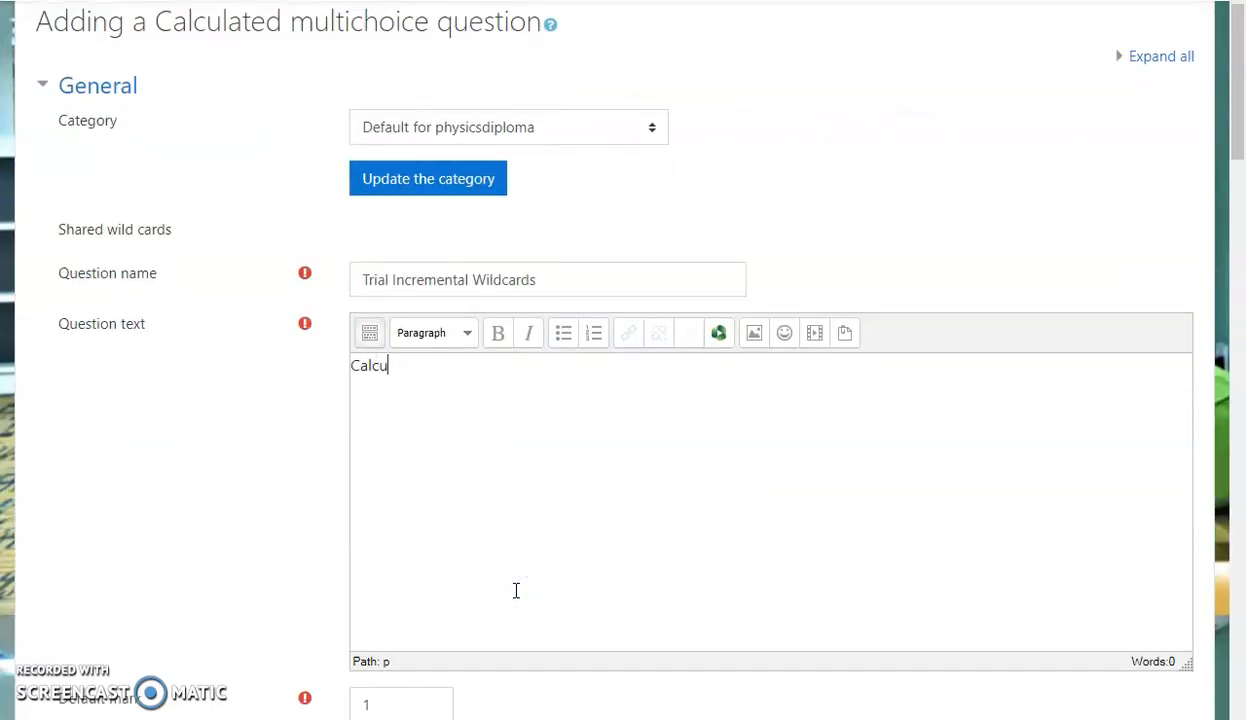
text(late {a} multiply with {b})
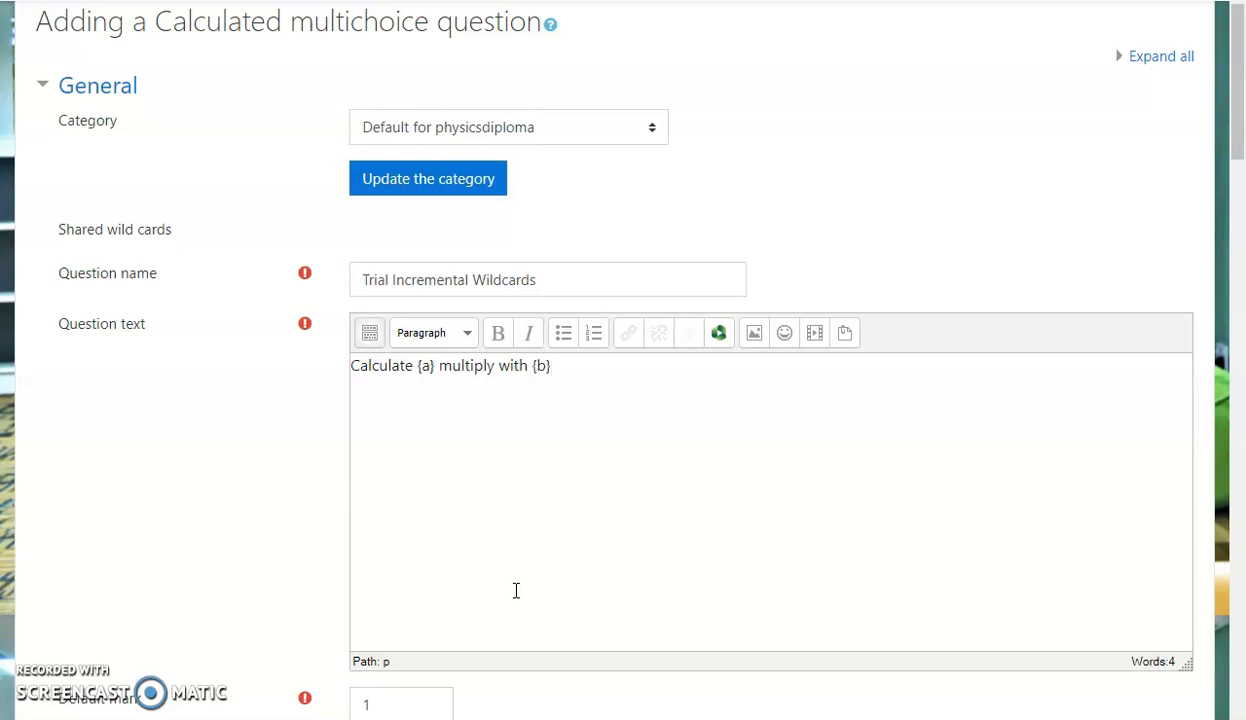
click(568, 512)
scroll(528, 556, down, 2)
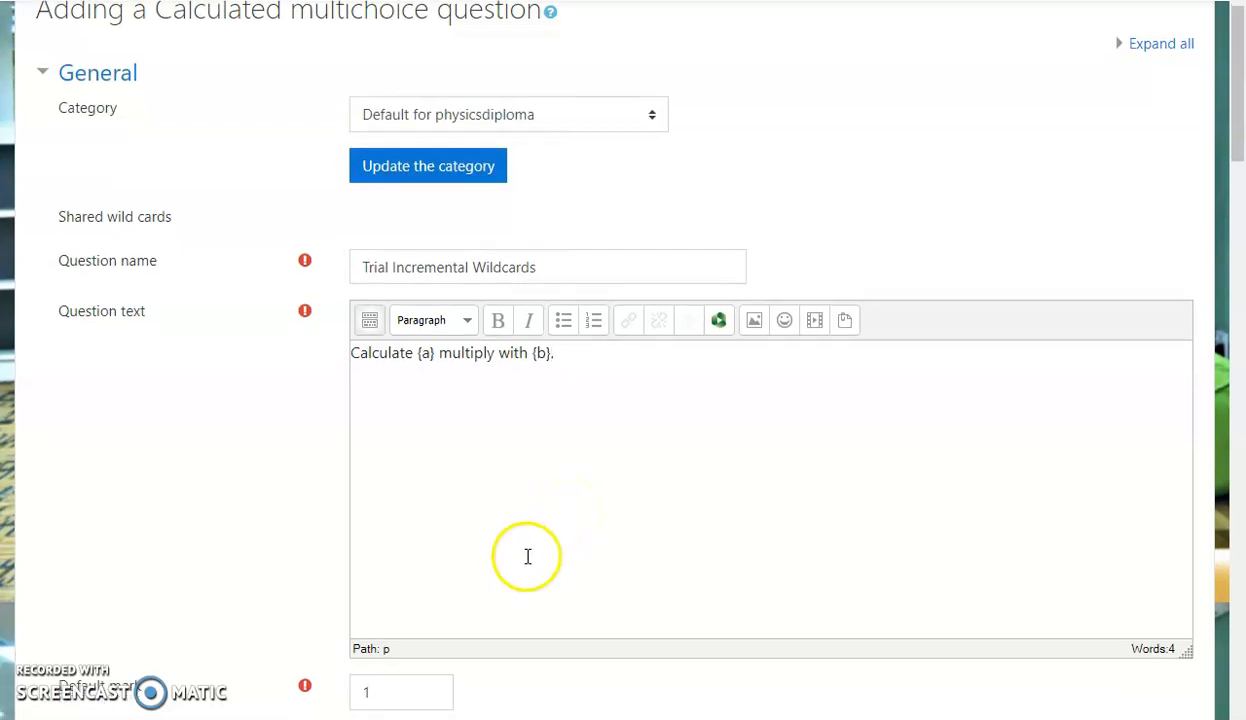
drag(434, 172, 417, 172)
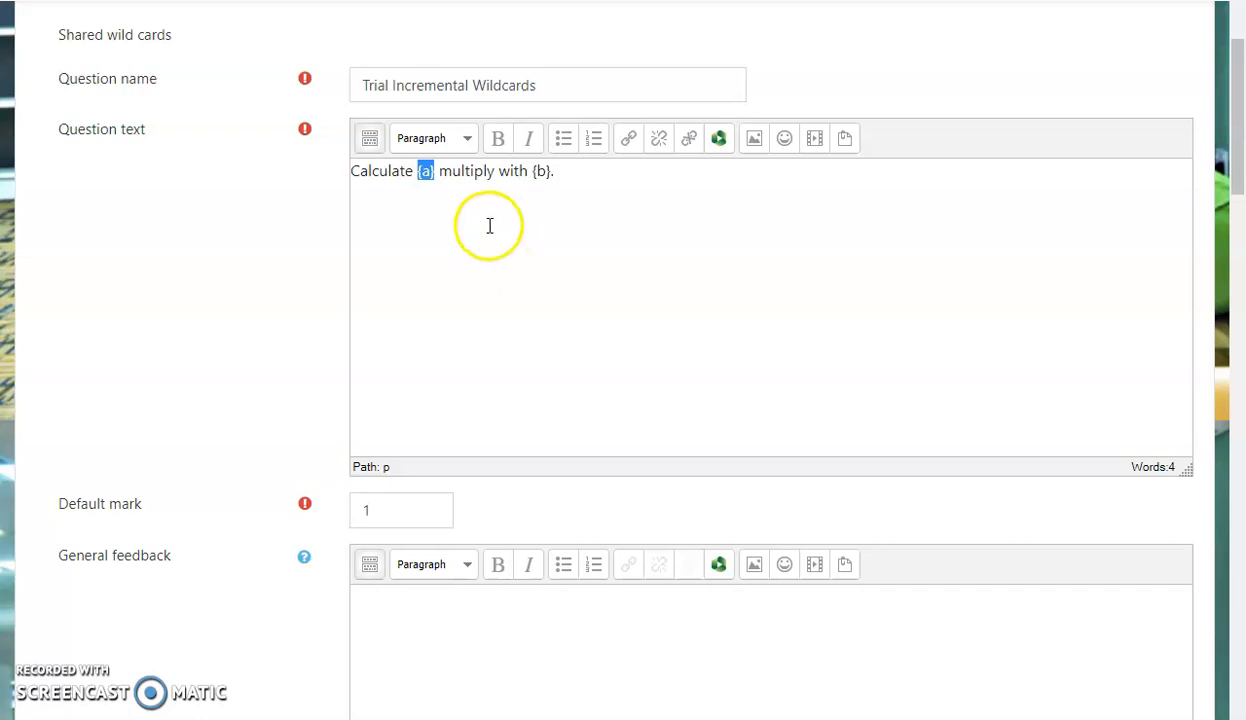
click(485, 232)
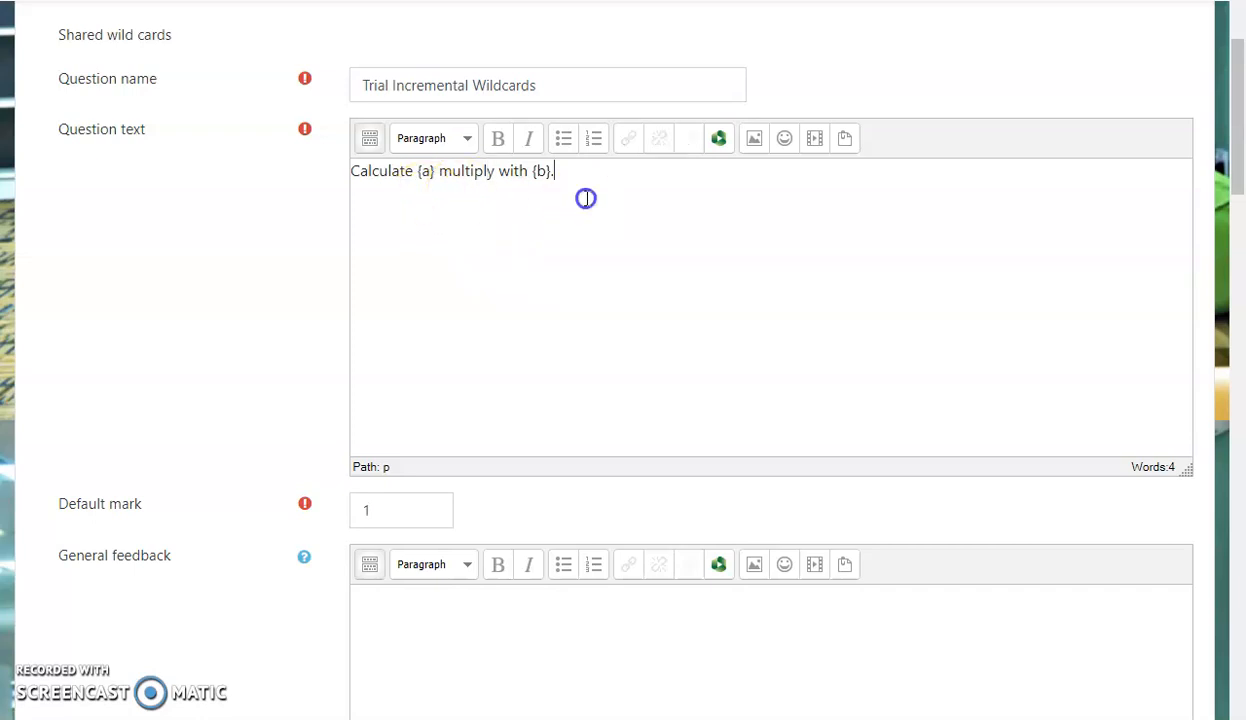
drag(437, 170, 415, 173)
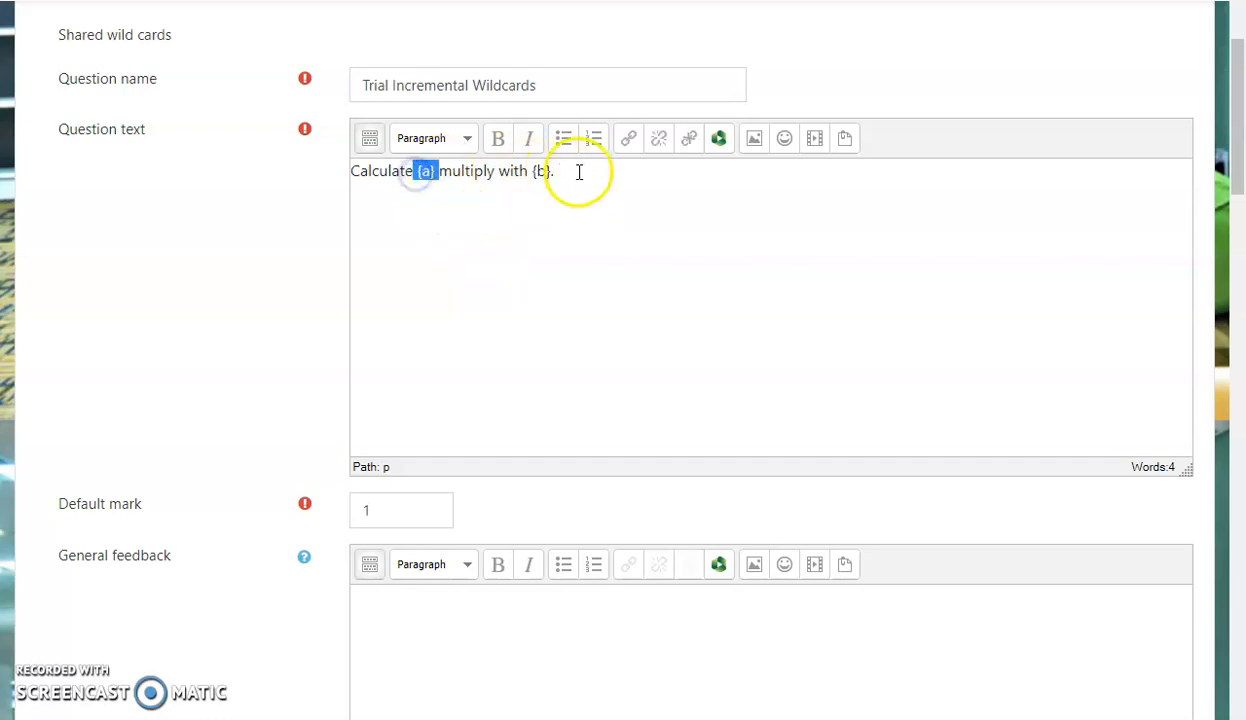
click(542, 170)
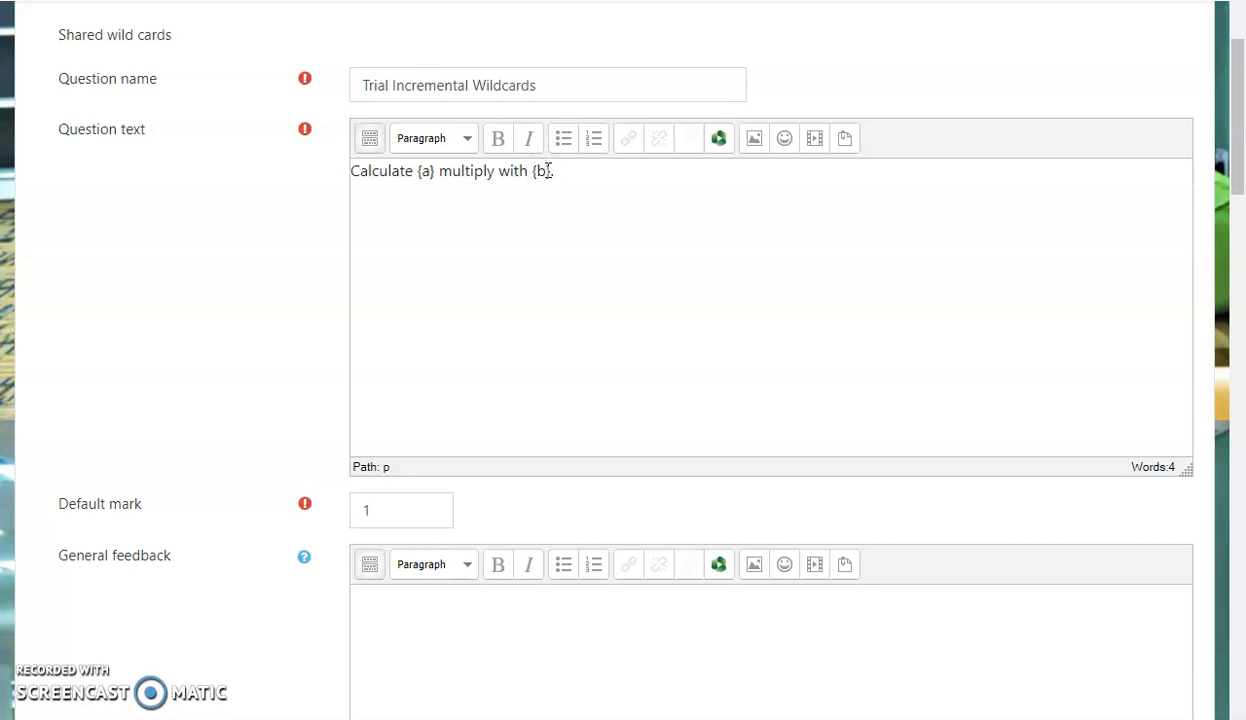
Set the question's default mark to 2 and the grade of Choice 1 to 100%.
click(416, 513)
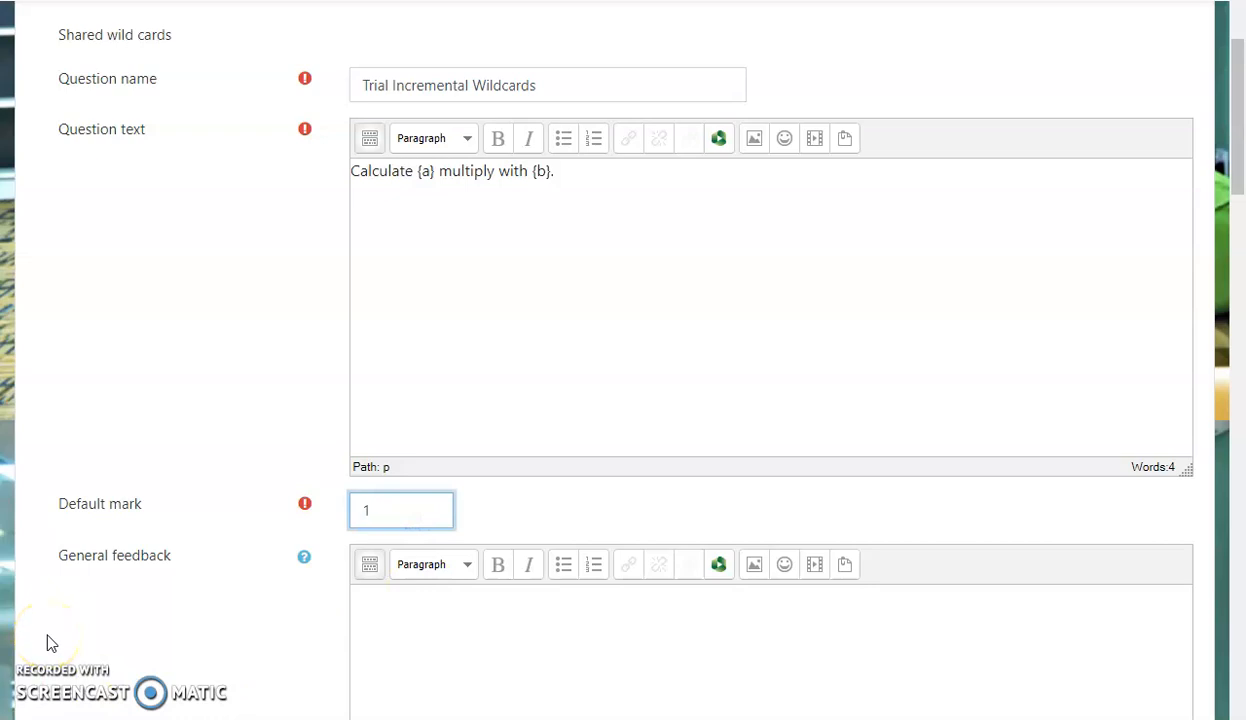
text(2)
scroll(18, 632, down, 2)
scroll(18, 632, down, 4)
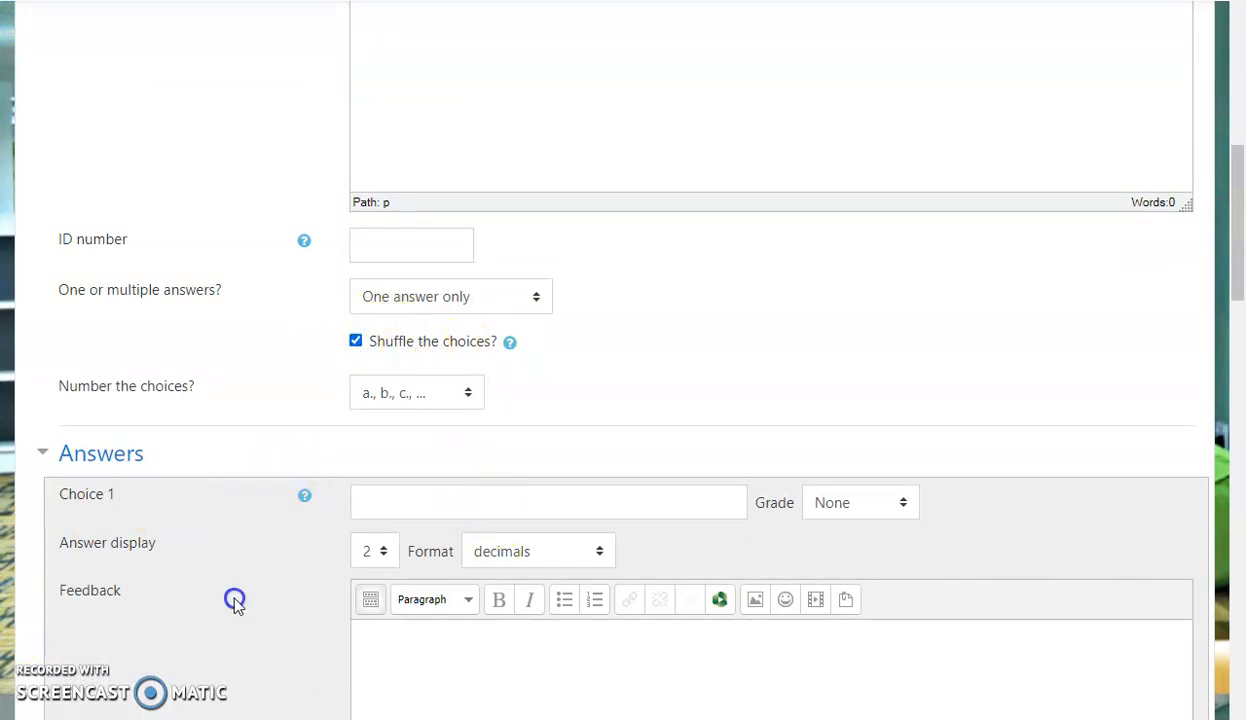
scroll(235, 600, down, 1)
scroll(237, 605, down, 1)
click(891, 312)
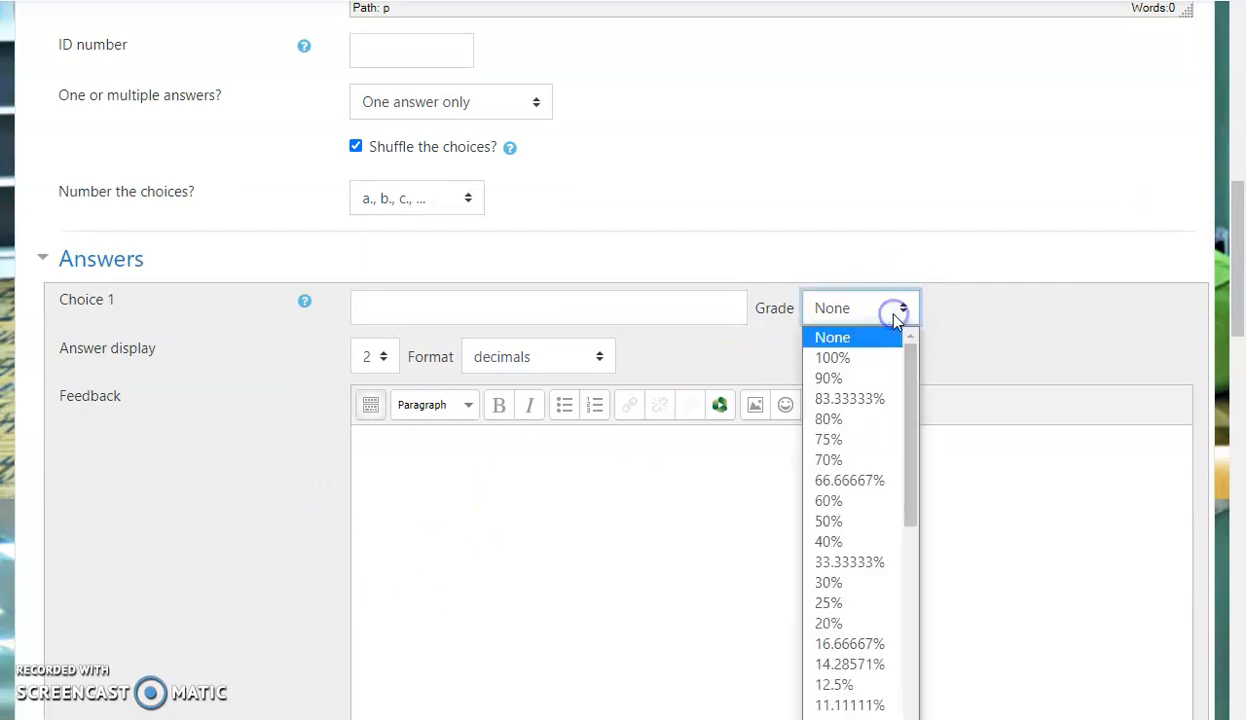
click(864, 367)
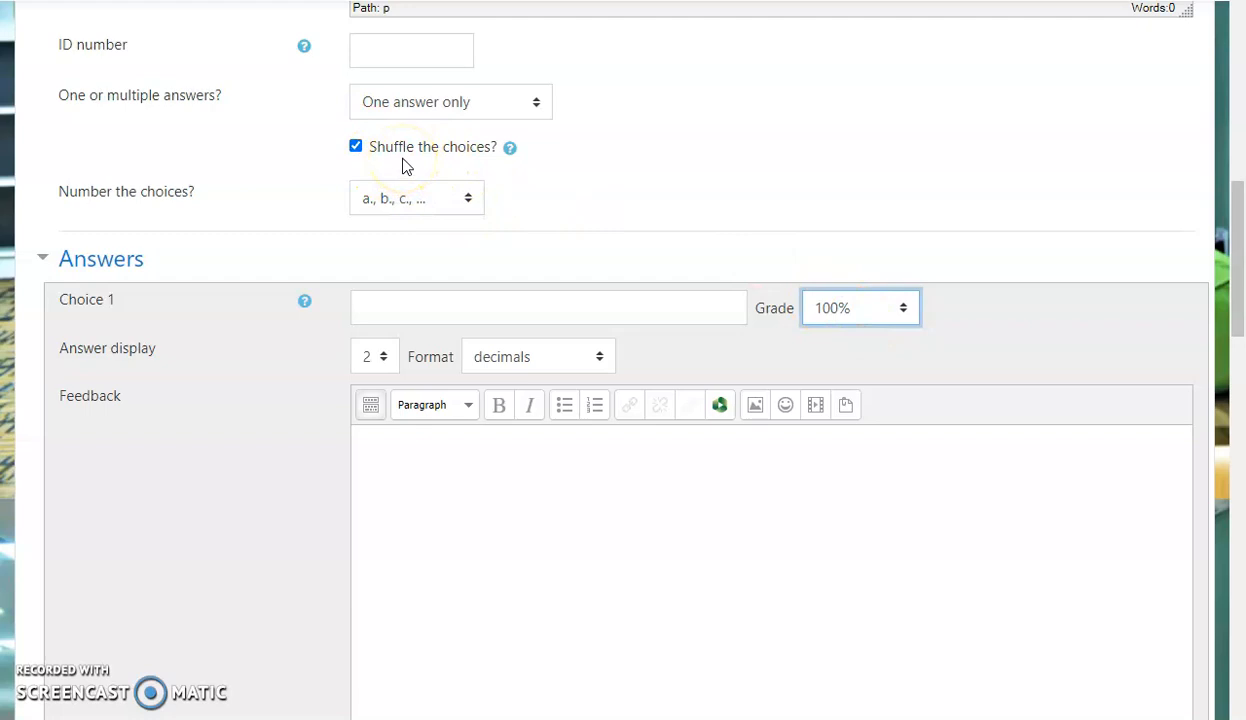
Enter the formula {= {a} * {b} } as the answer for Choice 1.
click(490, 320)
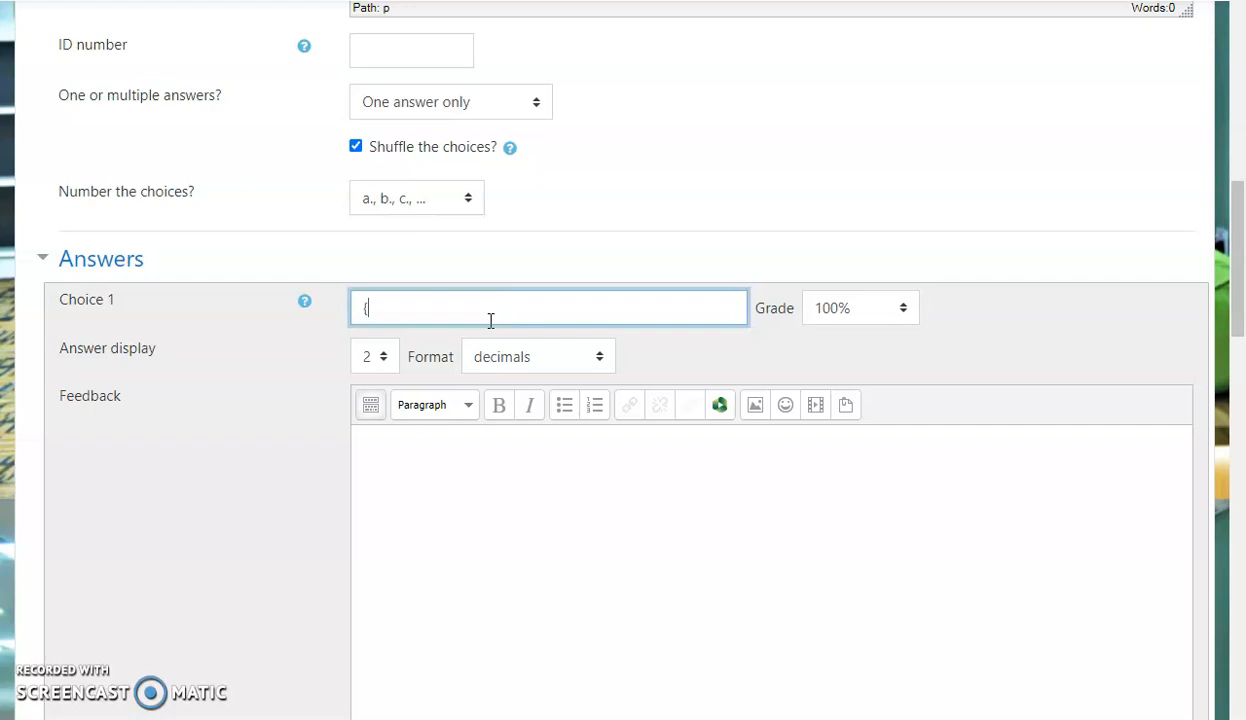
text({= )
text(()
text(a})
text(})
text( *)
text( {b)
text(})
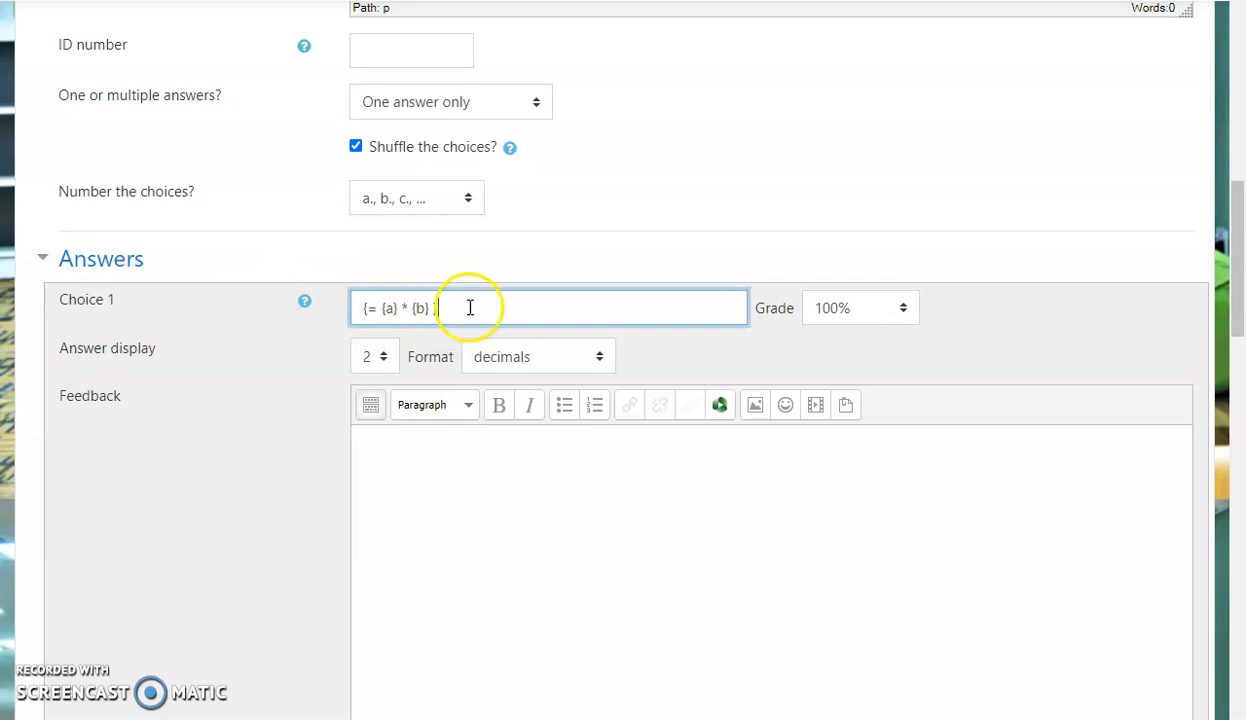
click(291, 522)
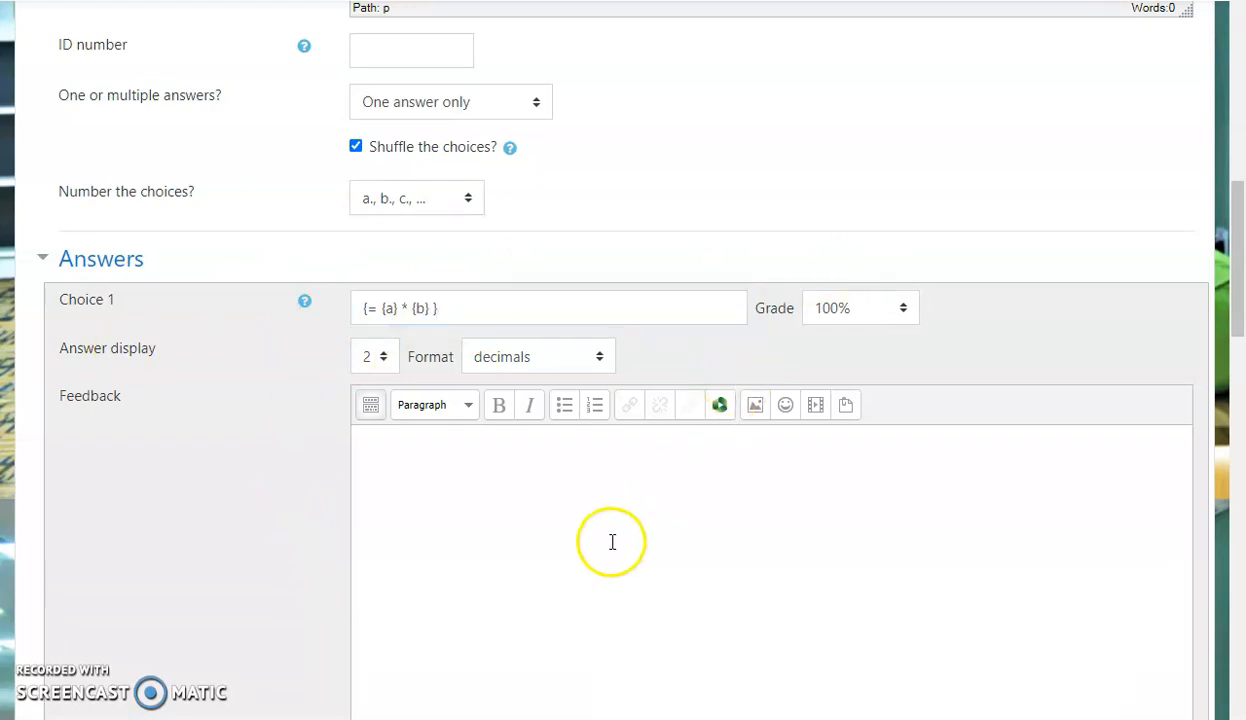
Copy the Choice 1 formula into Choice 2 and change its operator so it reads {= {a} + {b} }.
scroll(623, 532, down, 2)
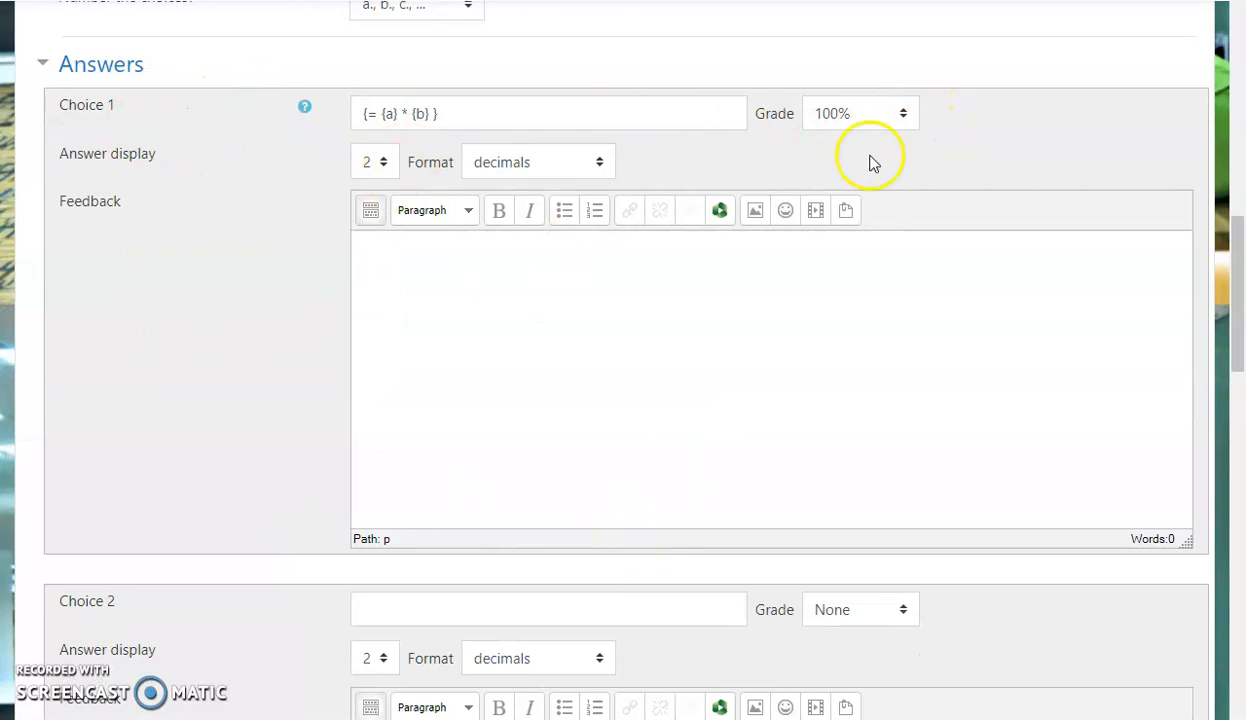
scroll(845, 278, up, 1)
scroll(855, 289, up, 2)
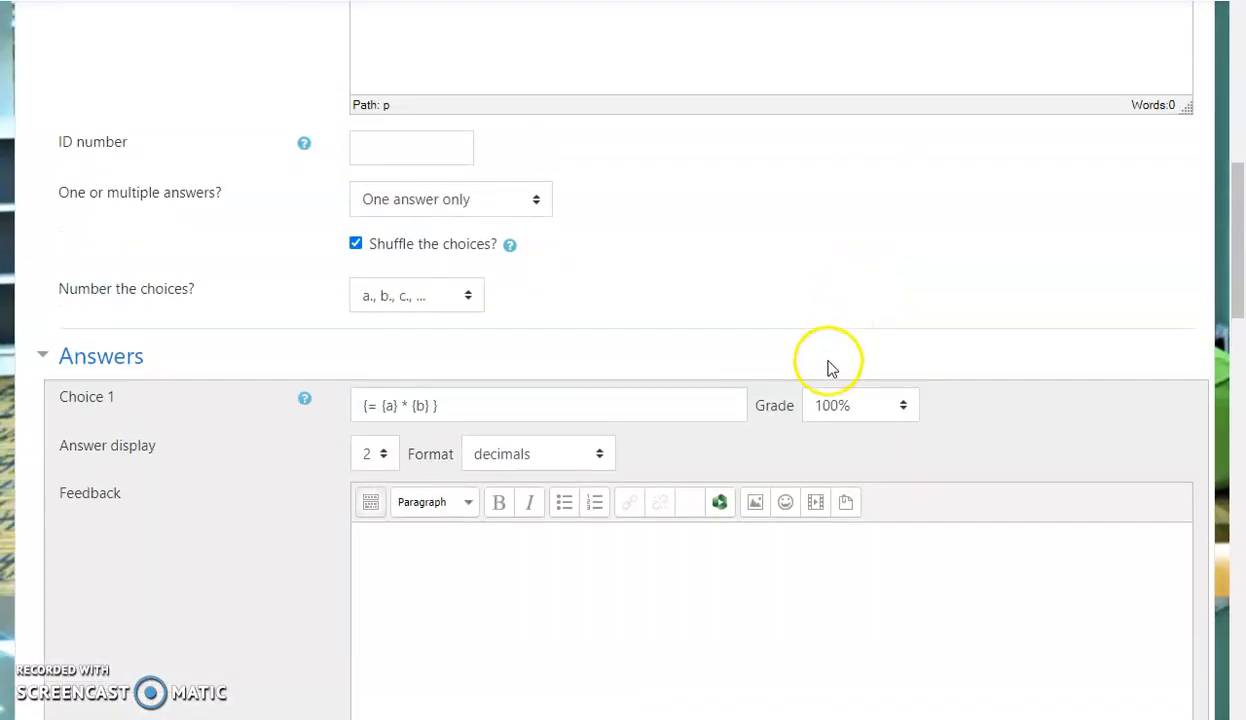
scroll(833, 362, up, 4)
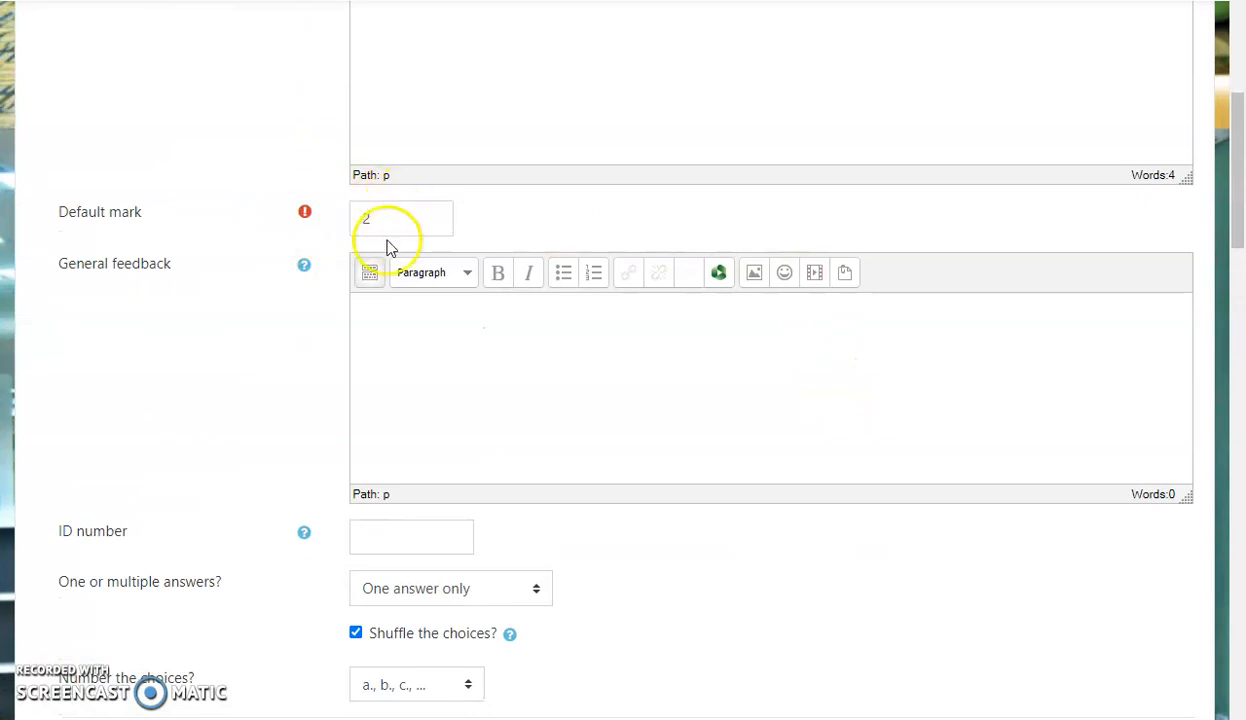
scroll(398, 272, down, 8)
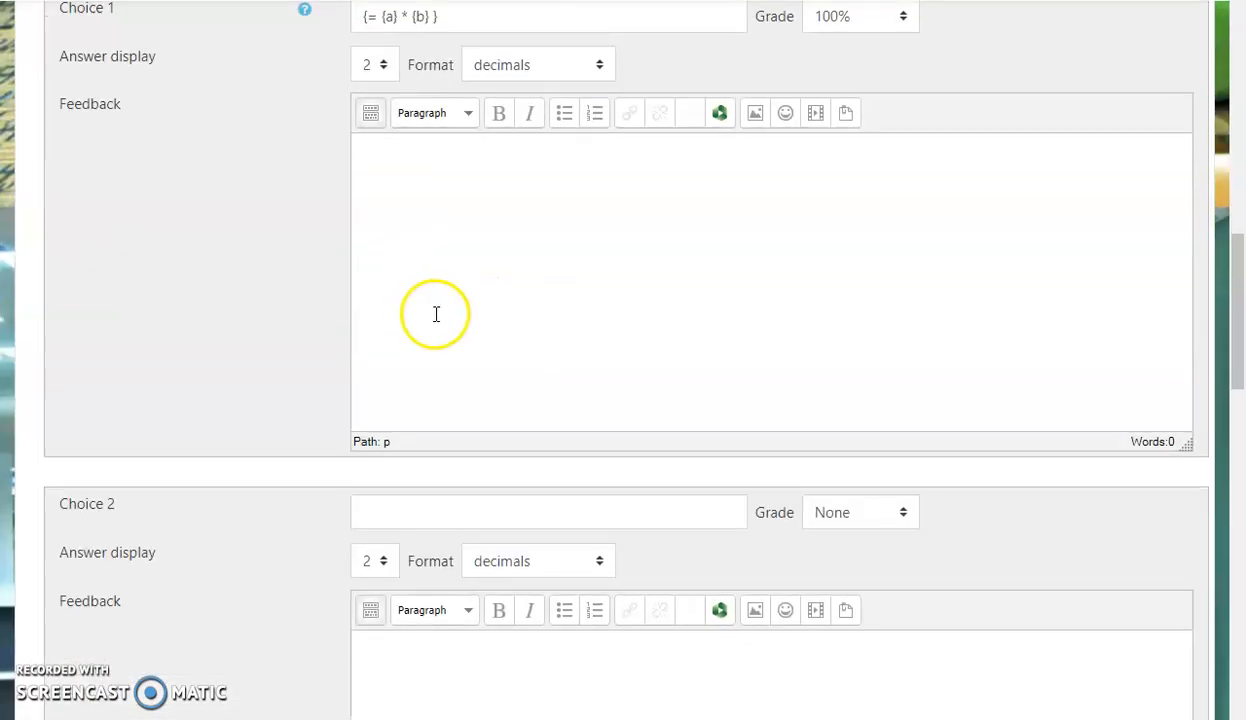
scroll(435, 314, down, 1)
click(449, 404)
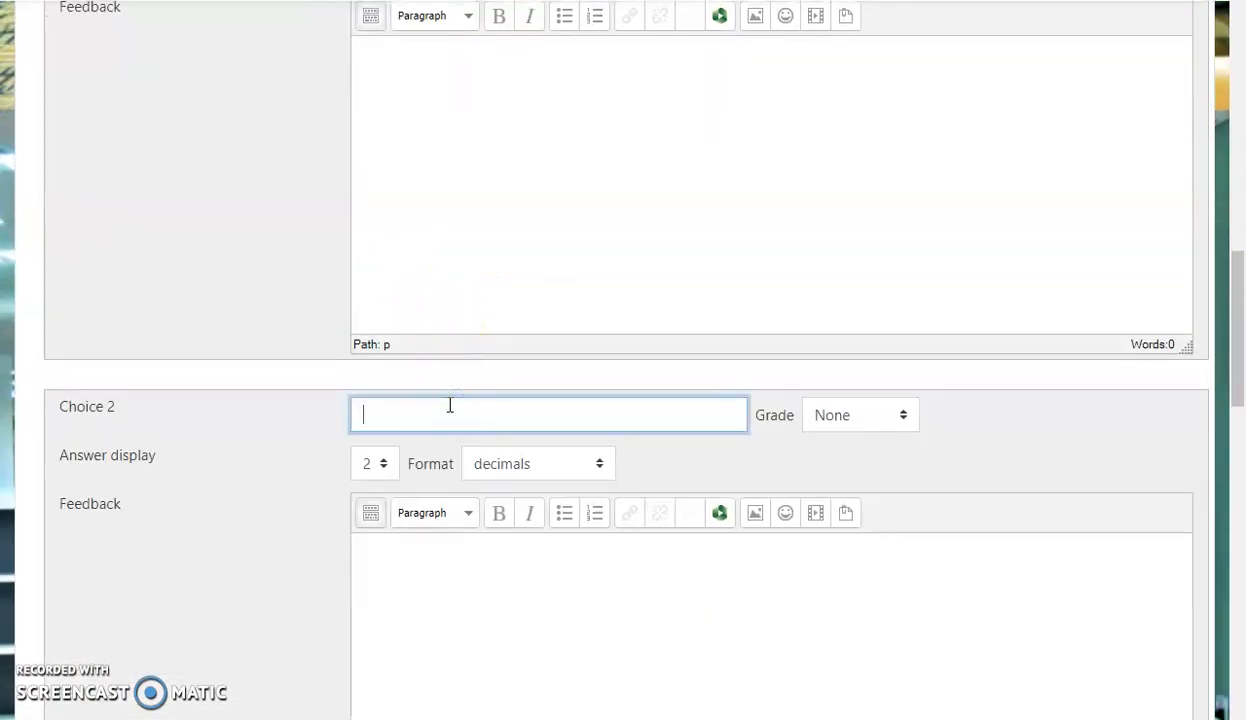
scroll(337, 297, up, 2)
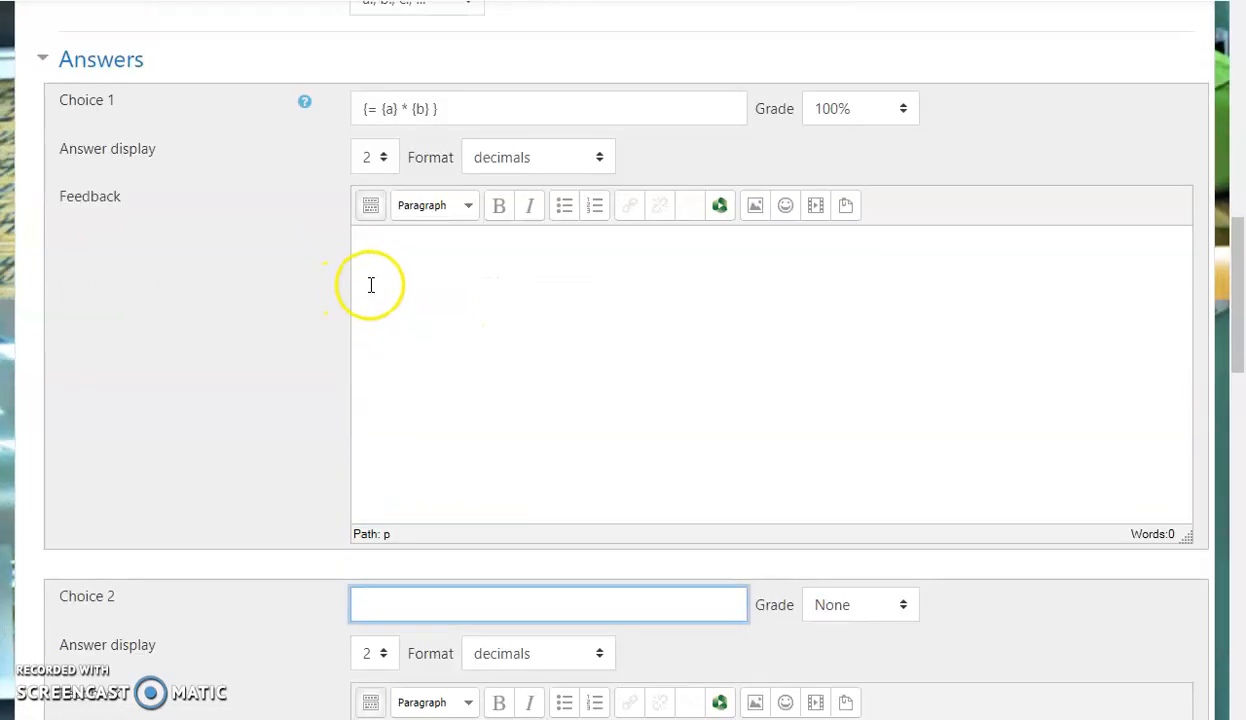
drag(489, 118, 215, 125)
key(ctrl+c)
scroll(300, 300, down, 3)
click(474, 320)
key(ctrl+v)
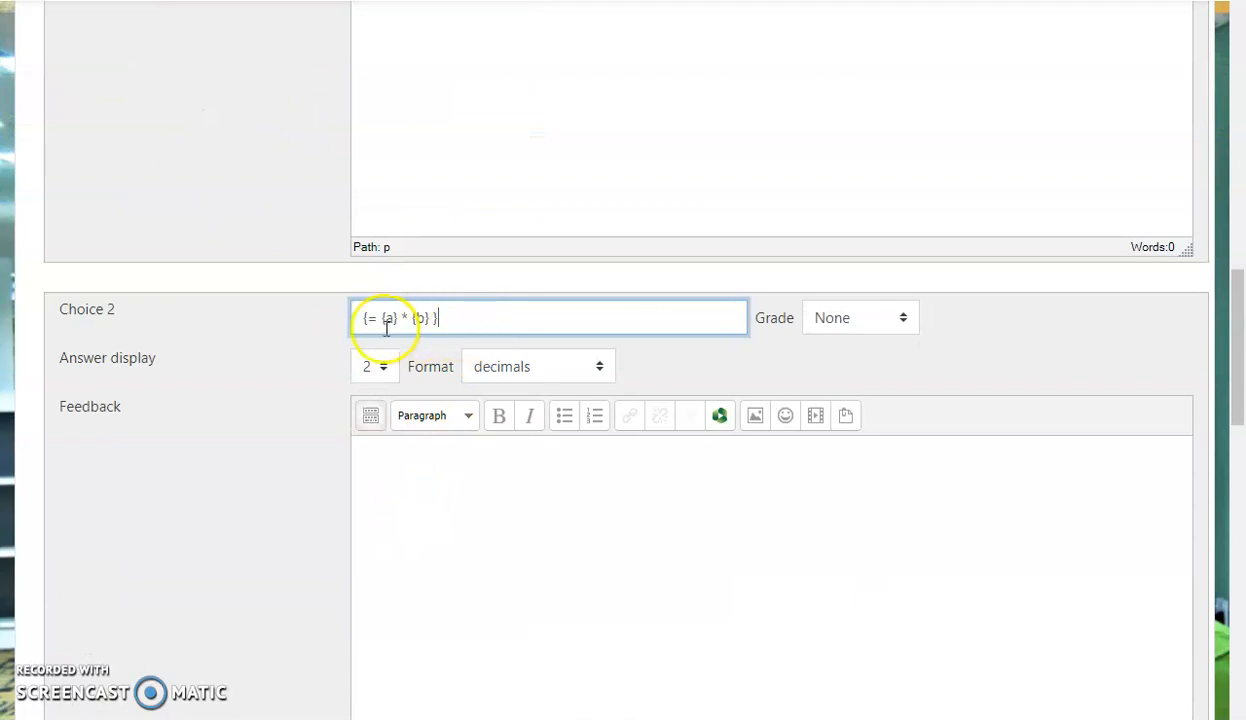
click(409, 318)
key(BackSpace)
text(+)
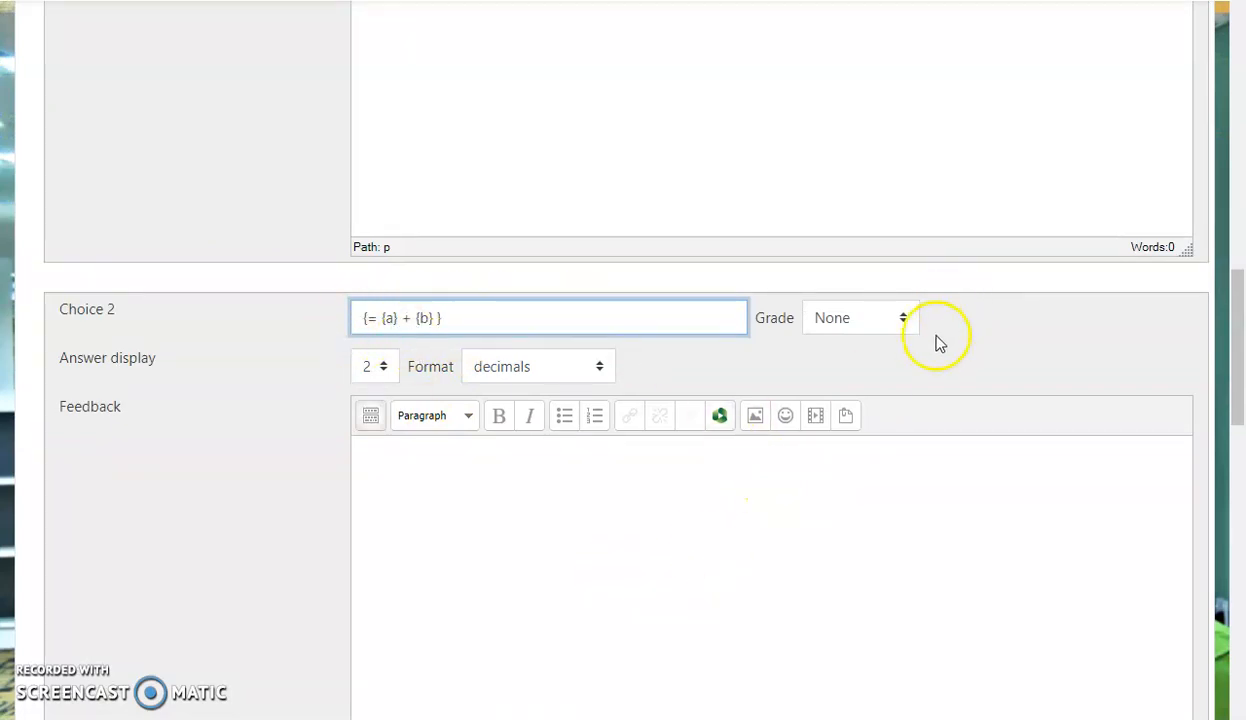
Paste the copied formula into Choice 3 and change its operator to subtraction, giving {= {a} - {b} }.
scroll(790, 448, down, 1)
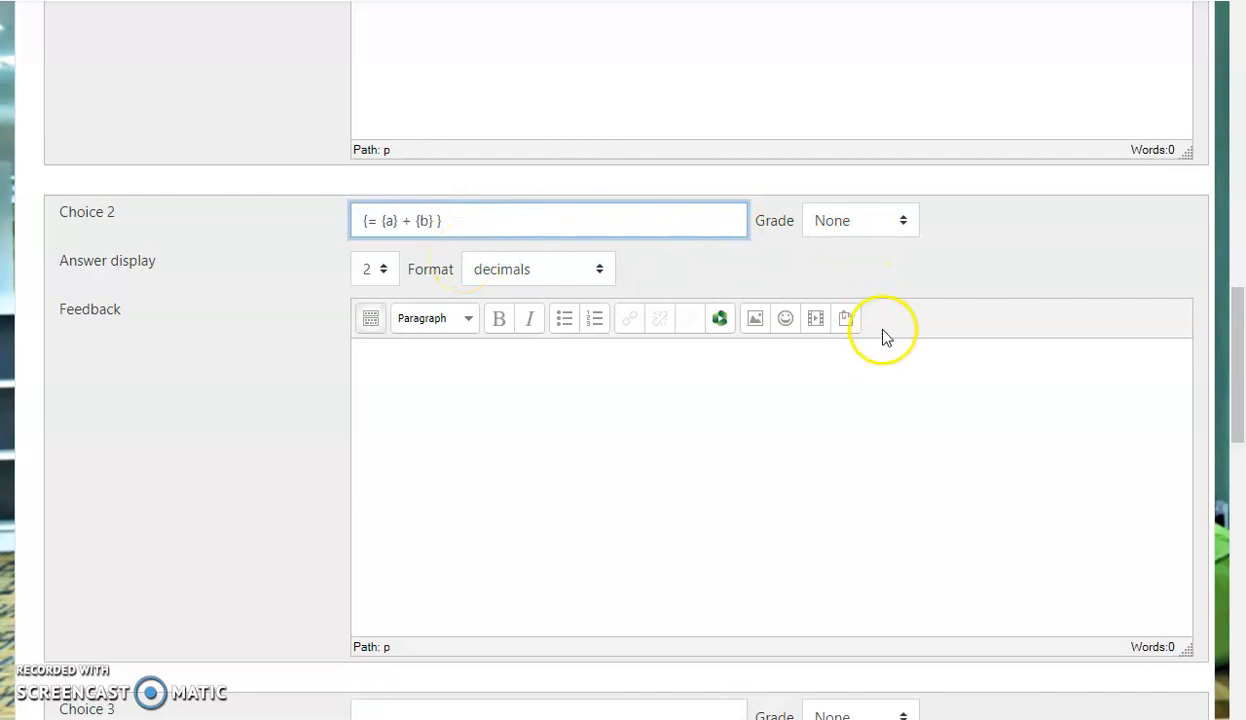
scroll(879, 328, down, 2)
click(451, 523)
key(ctrl+v)
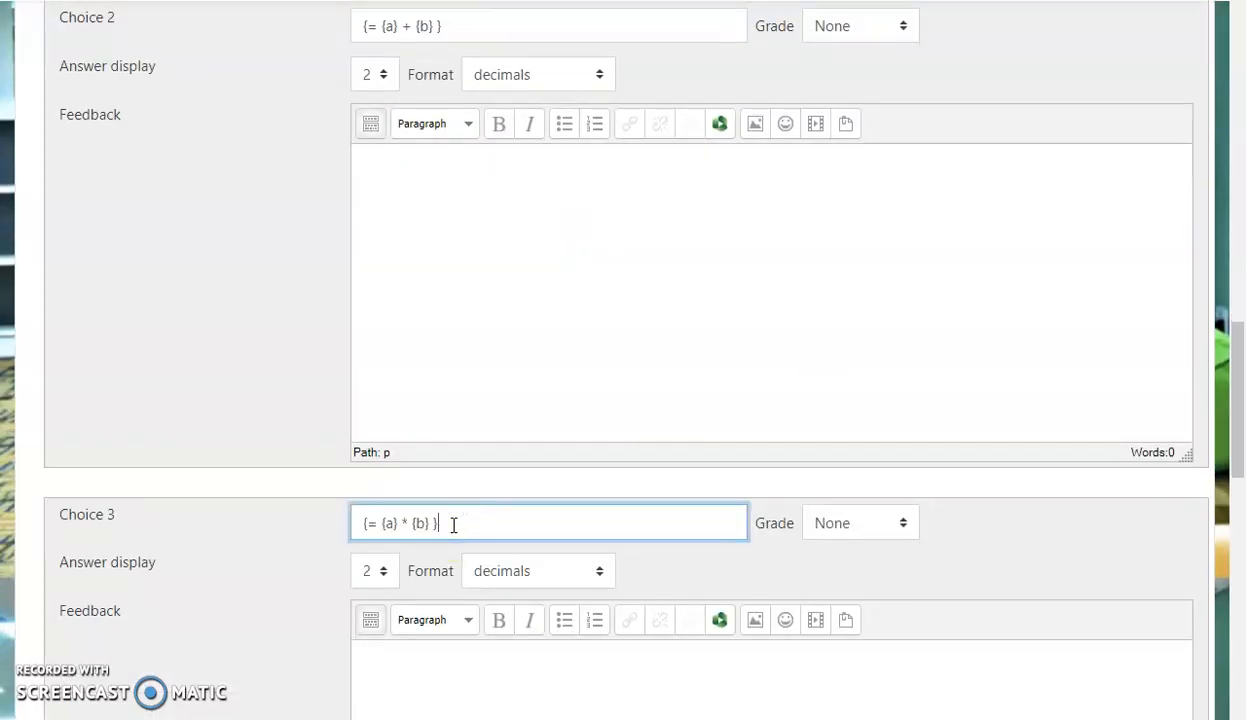
click(411, 523)
key(BackSpace)
text(-)
Paste the copied formula into Choice 4 and change its operator to division, giving {= {a} / {b} }.
scroll(422, 528, down, 4)
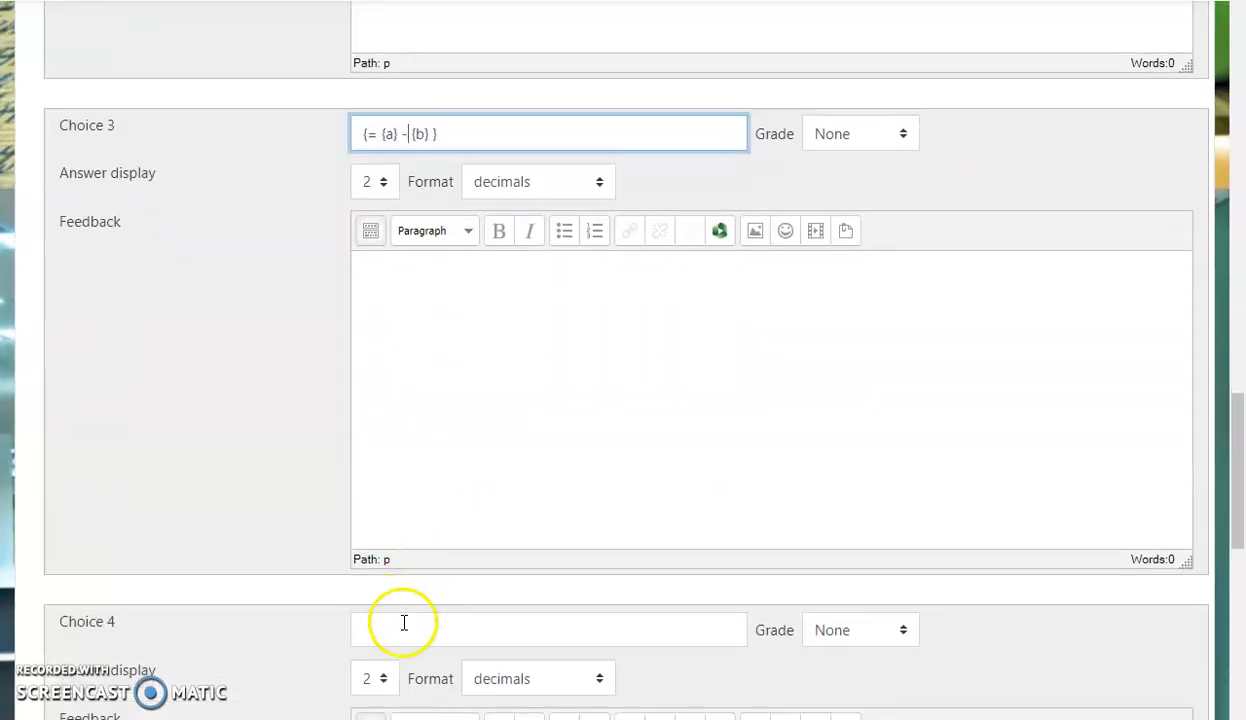
click(404, 623)
key(ctrl+v)
click(409, 628)
key(BackSpace)
text(/)
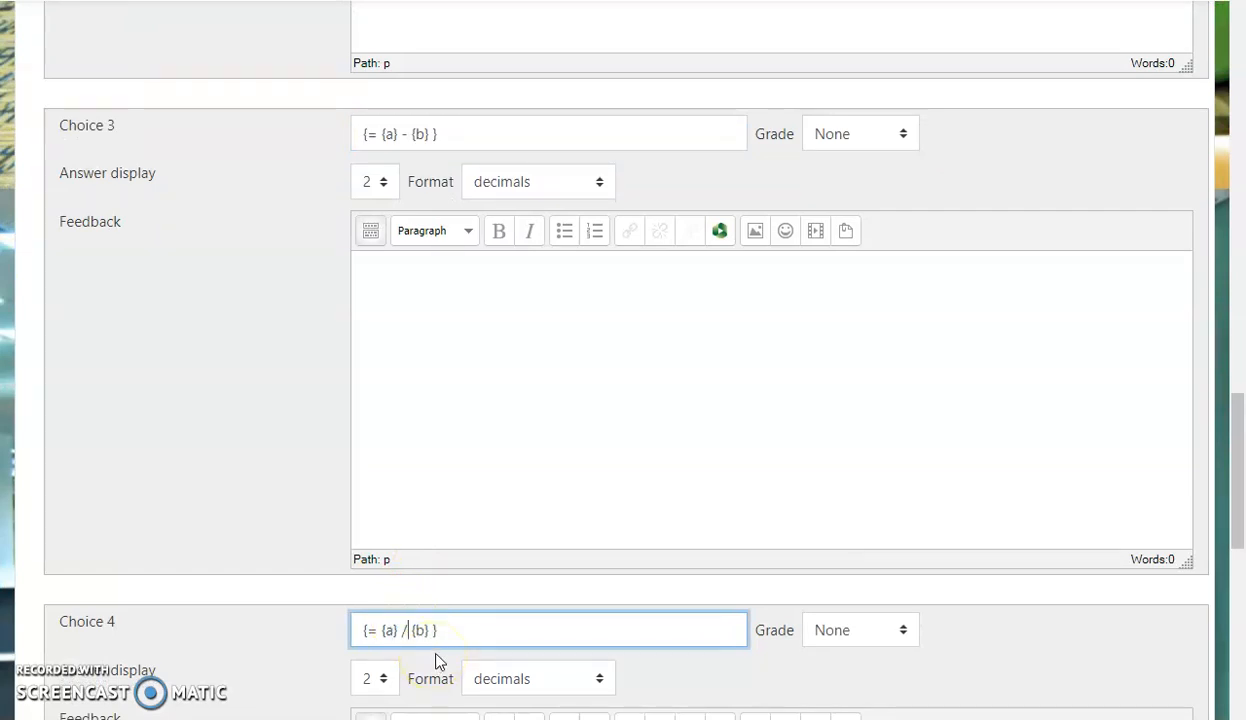
Set the penalty for each incorrect try to 0% and save the question to proceed to the wildcard dataset properties.
scroll(432, 663, down, 12)
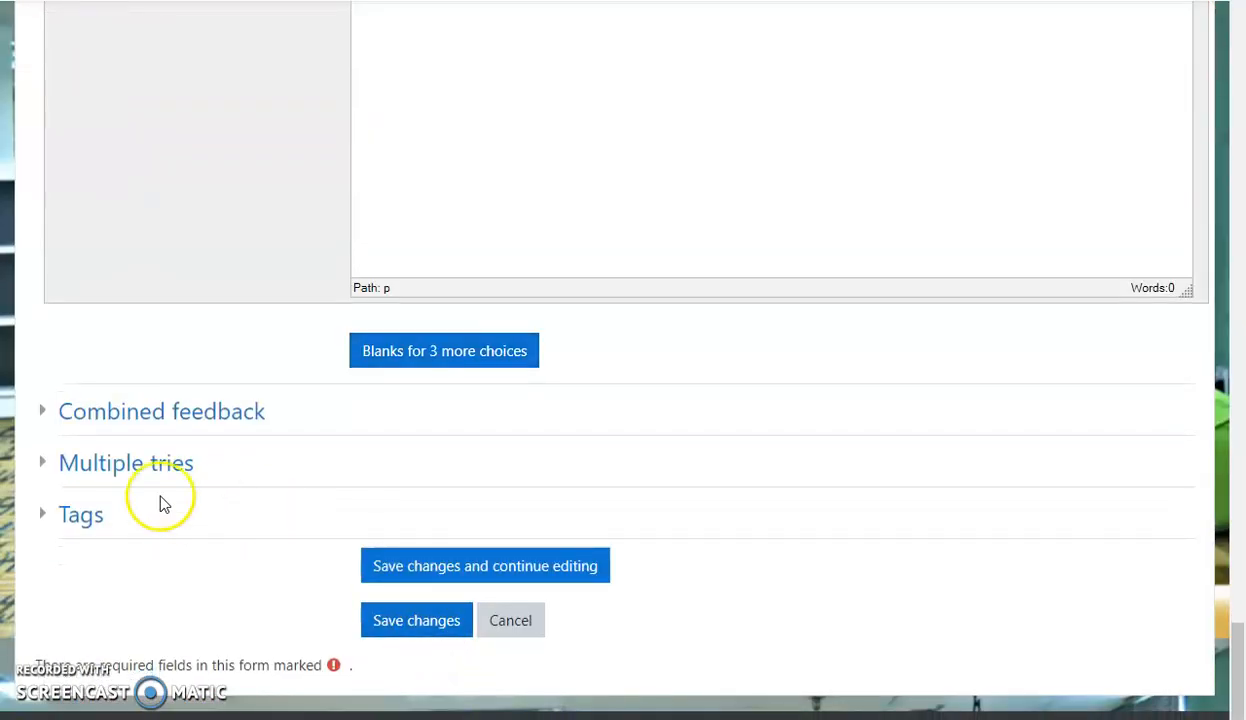
click(125, 464)
click(417, 504)
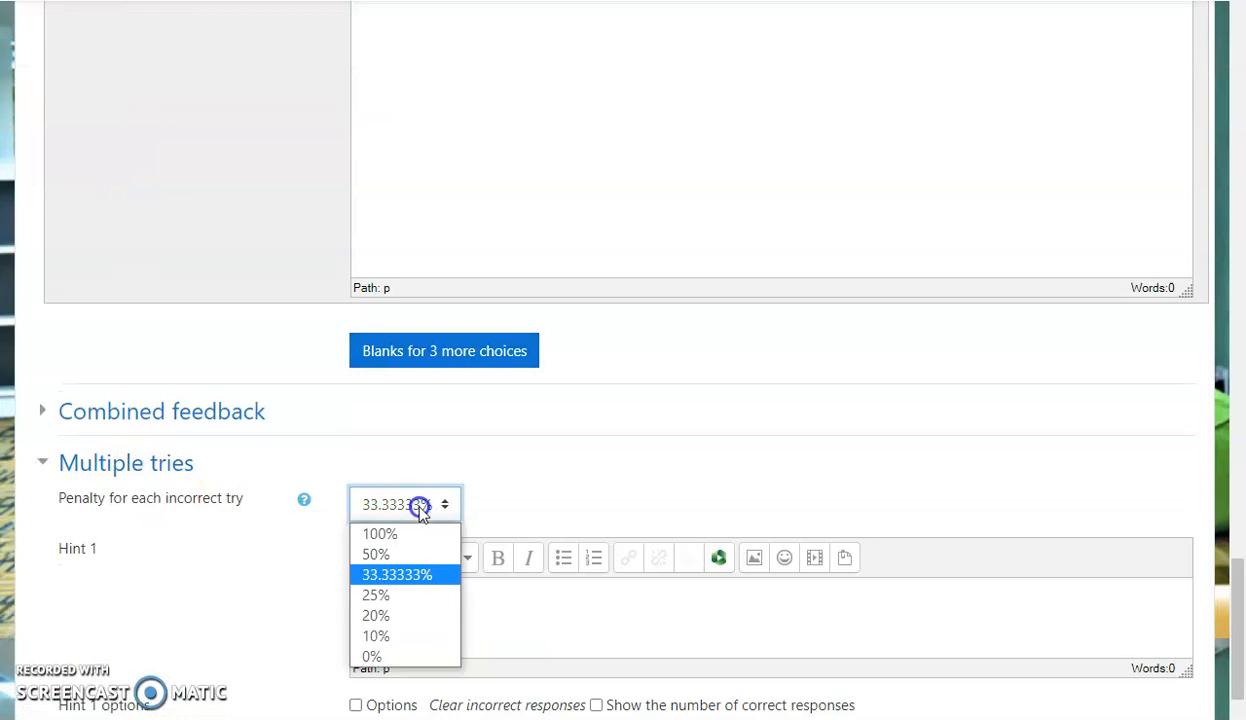
click(383, 659)
click(120, 465)
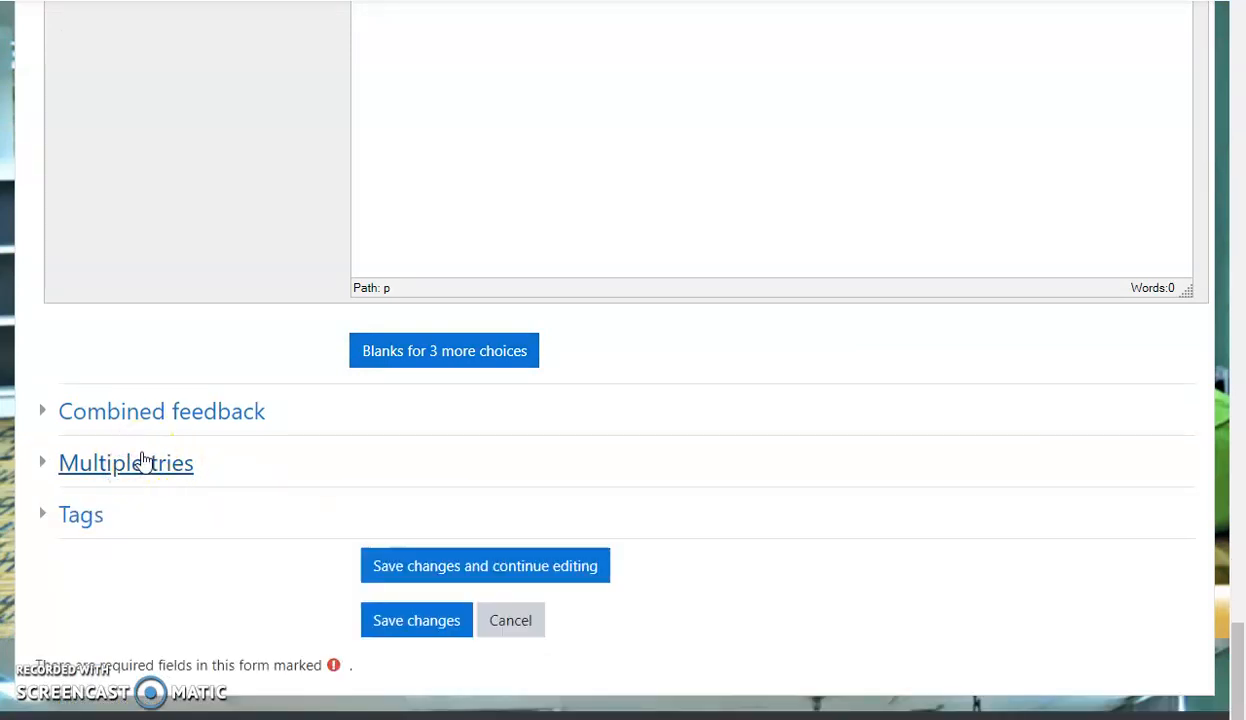
click(416, 622)
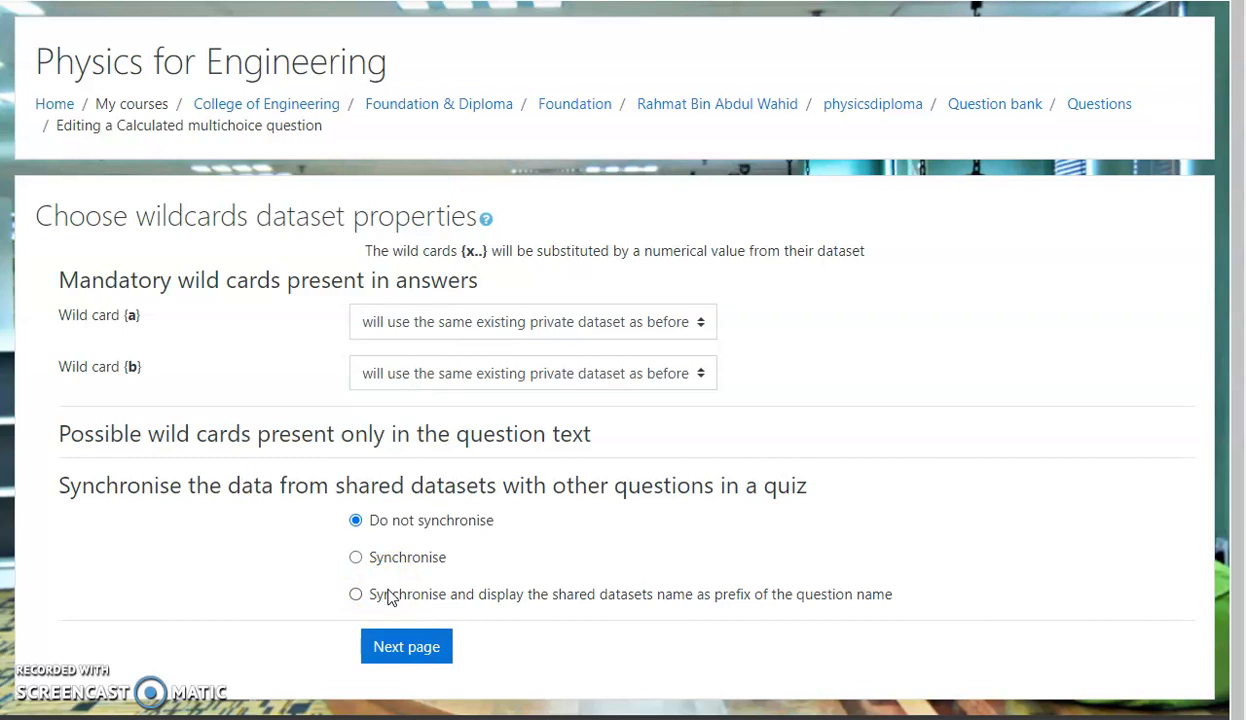
Set wild cards {a} and {b} to use a new shared dataset and proceed to the wildcard datasets page.
click(472, 323)
click(480, 371)
click(470, 373)
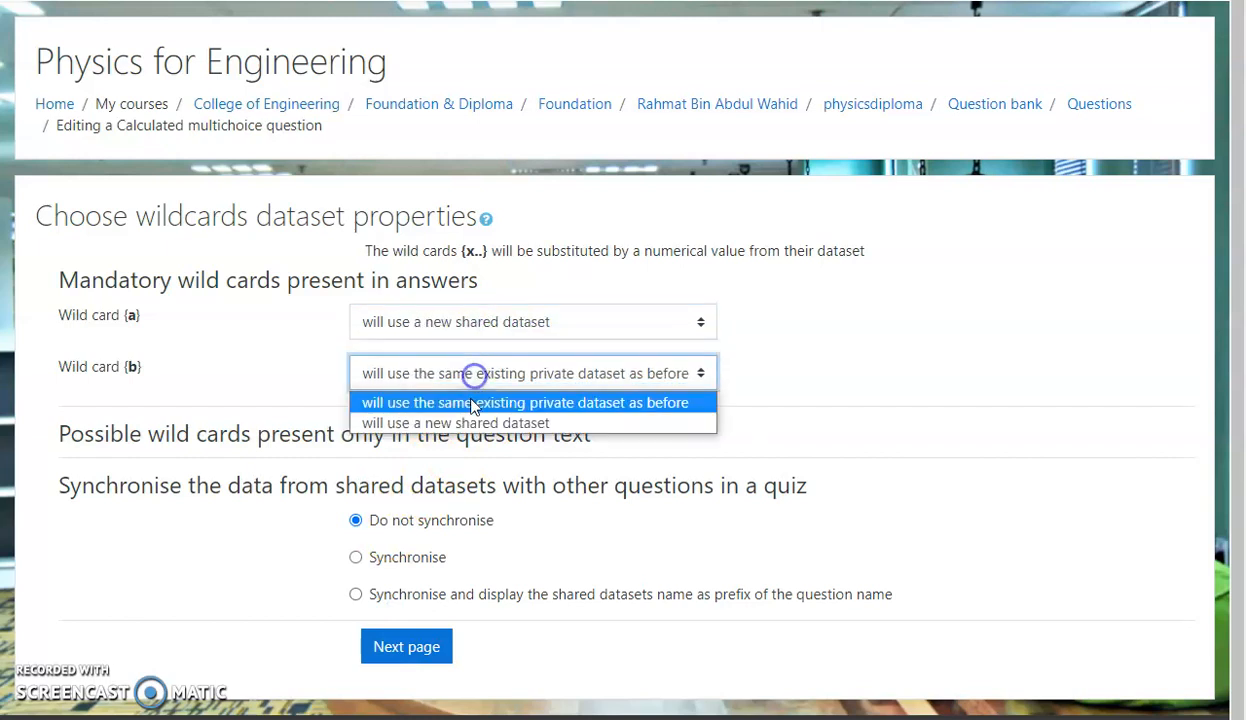
click(470, 423)
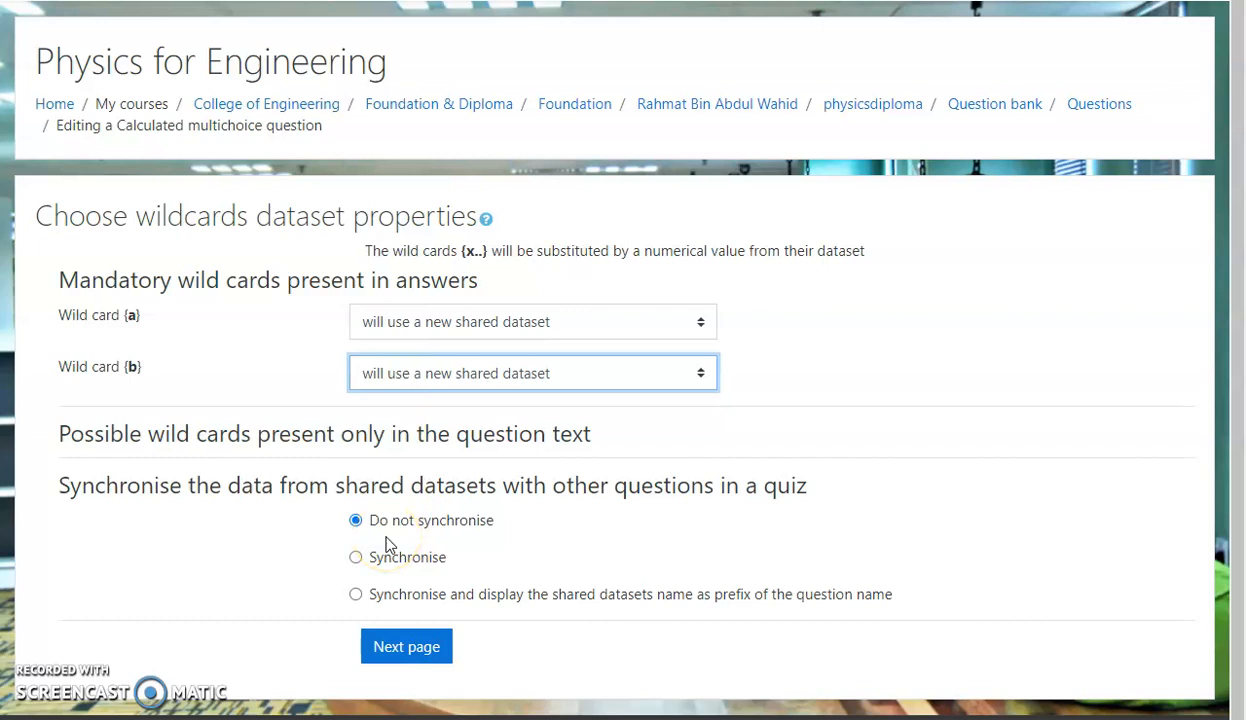
click(440, 648)
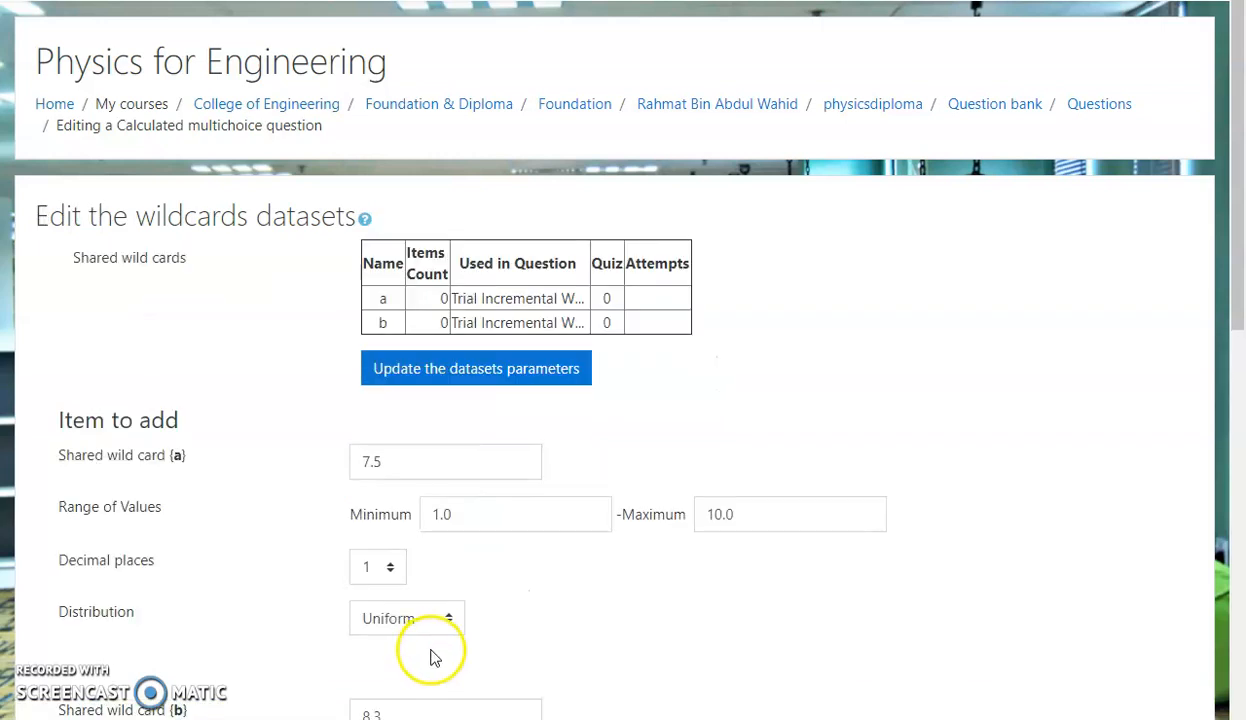
Configure shared wild card {a} with a range of 2 to 12, an item value of 2 and 0 decimal places.
drag(515, 503, 306, 514)
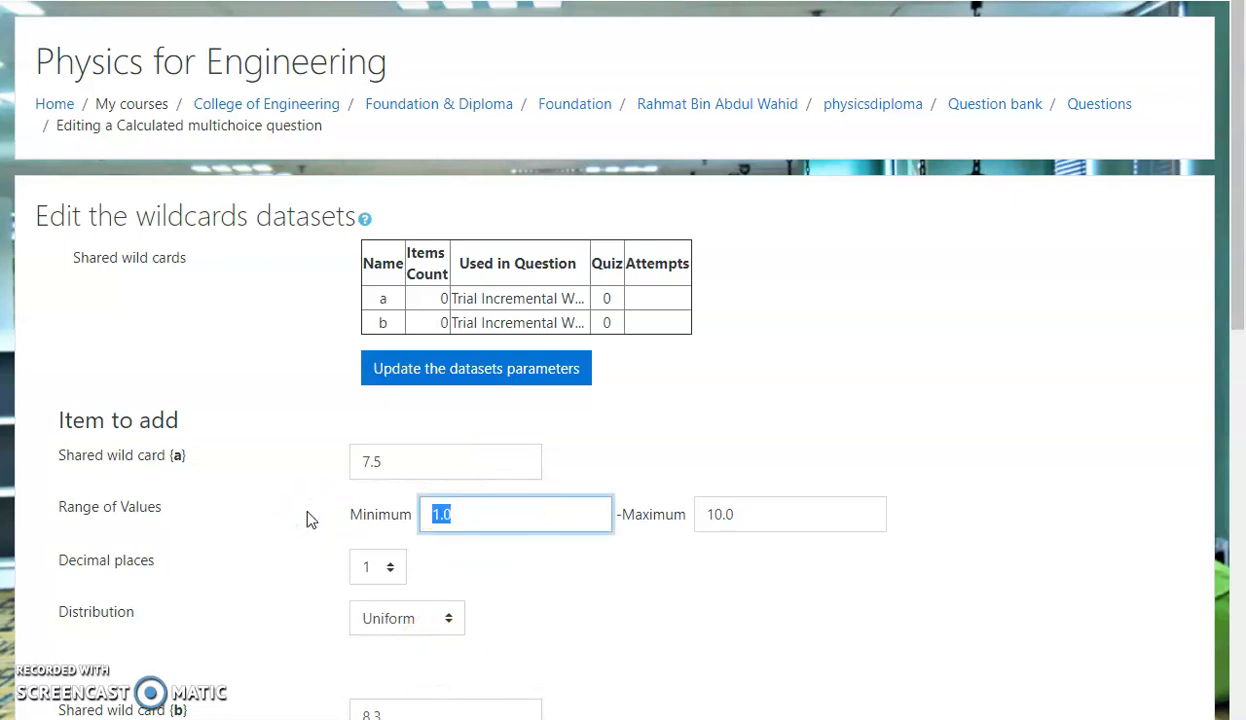
text(2)
drag(812, 509, 616, 515)
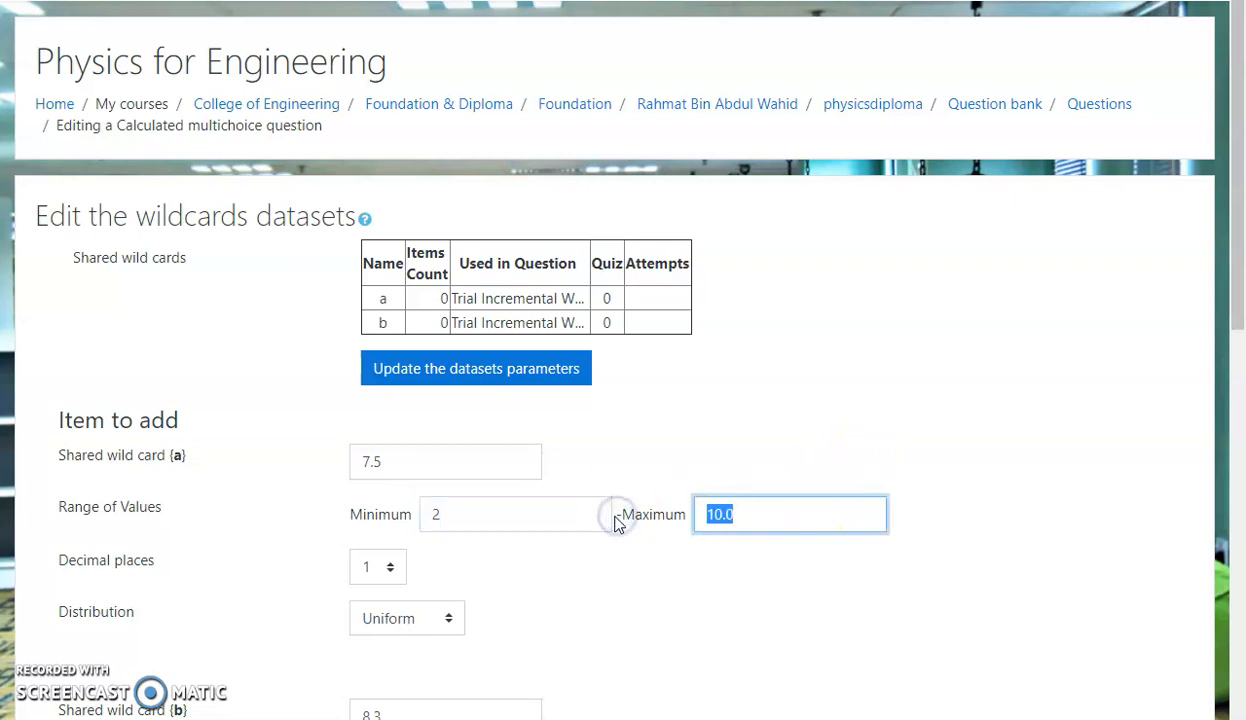
text(12)
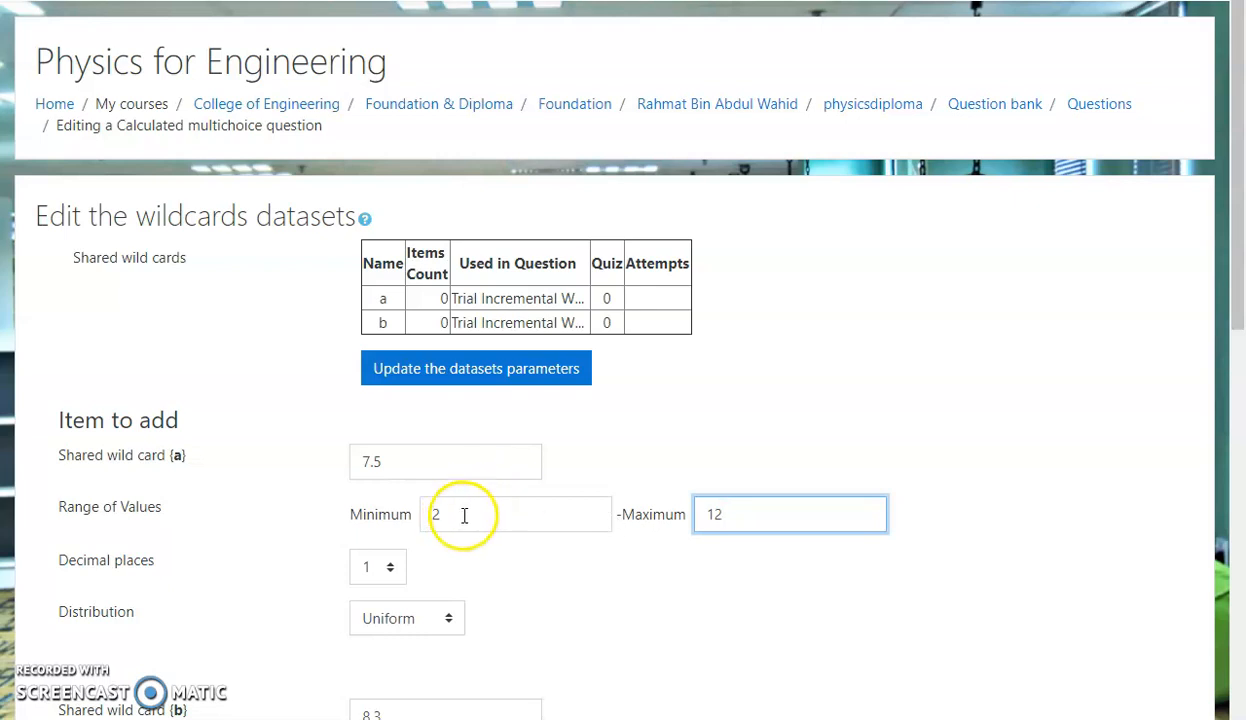
drag(417, 462, 200, 462)
text(2)
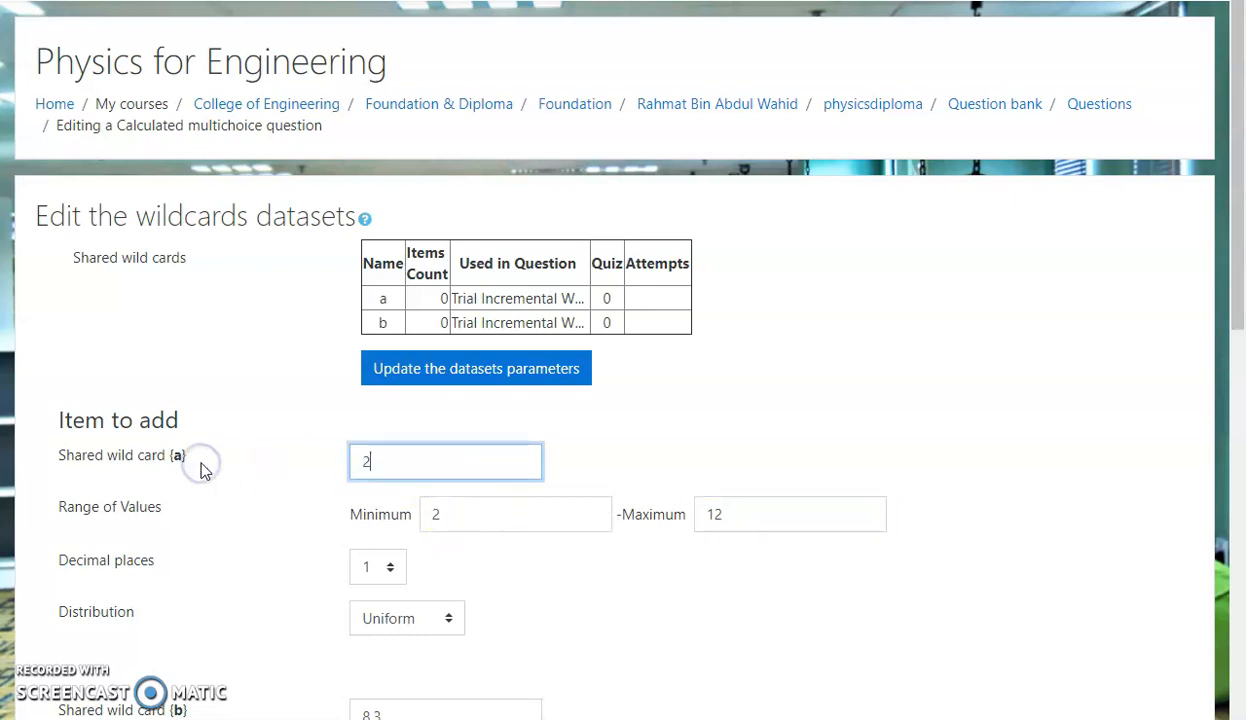
click(391, 568)
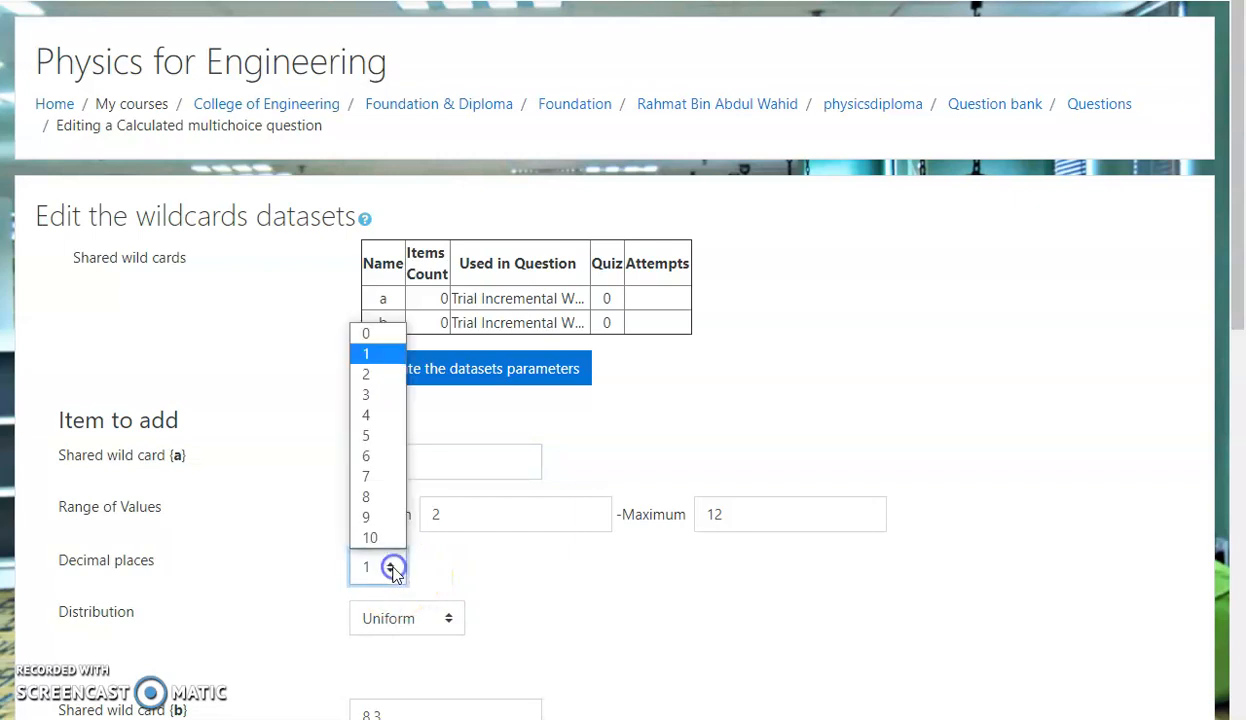
click(380, 334)
click(460, 585)
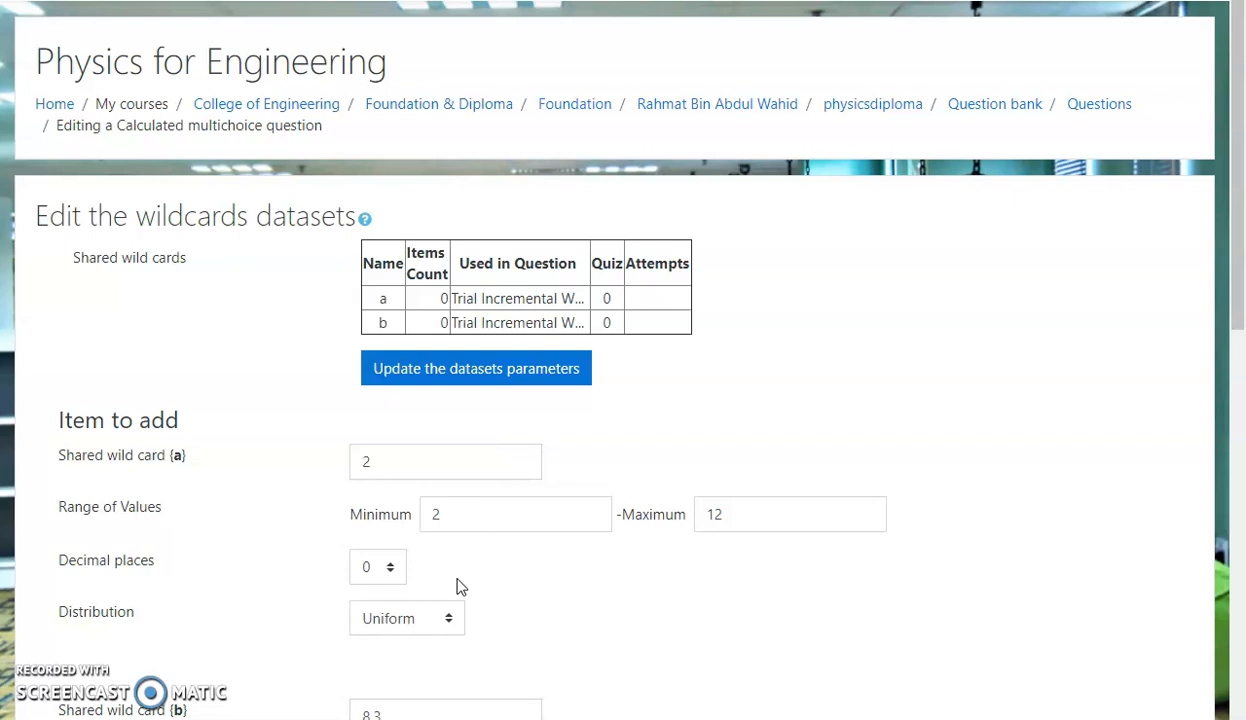
click(447, 597)
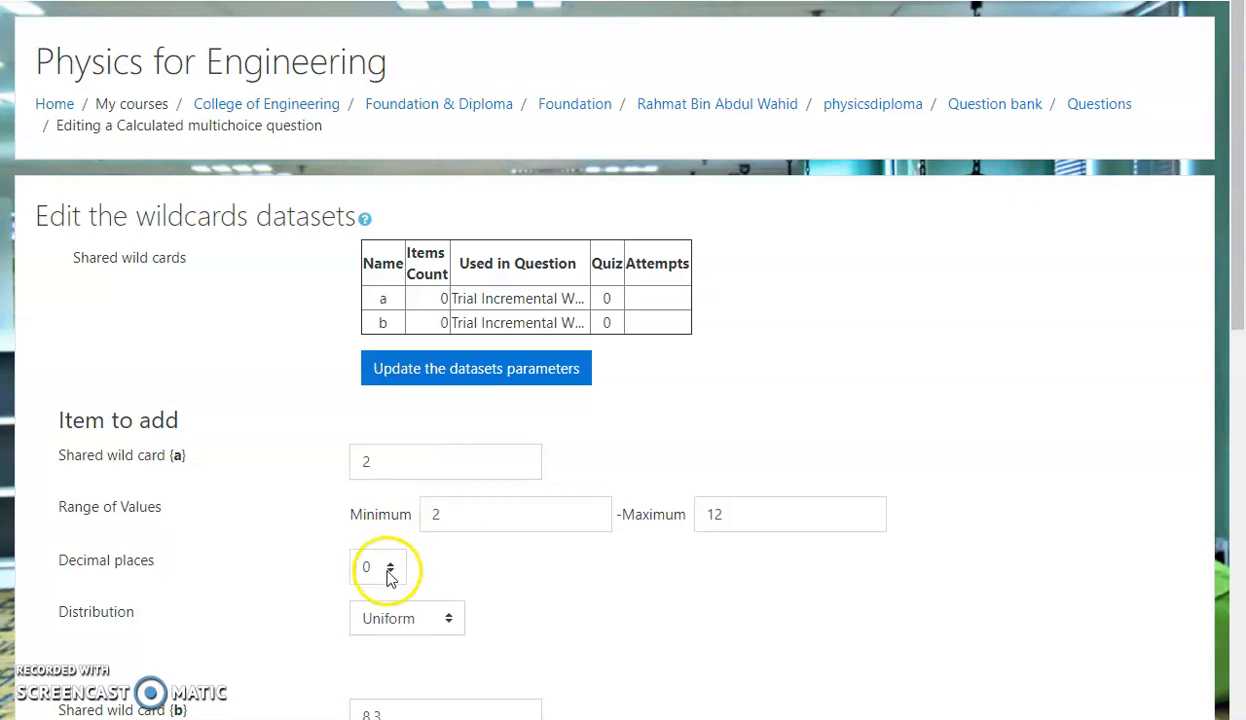
Configure shared wild card {b} with a range of 95 to 120, an item value of 95 and 0 decimal places.
scroll(389, 570, down, 3)
drag(390, 434, 292, 425)
drag(86, 422, 170, 430)
click(208, 436)
drag(492, 470, 358, 493)
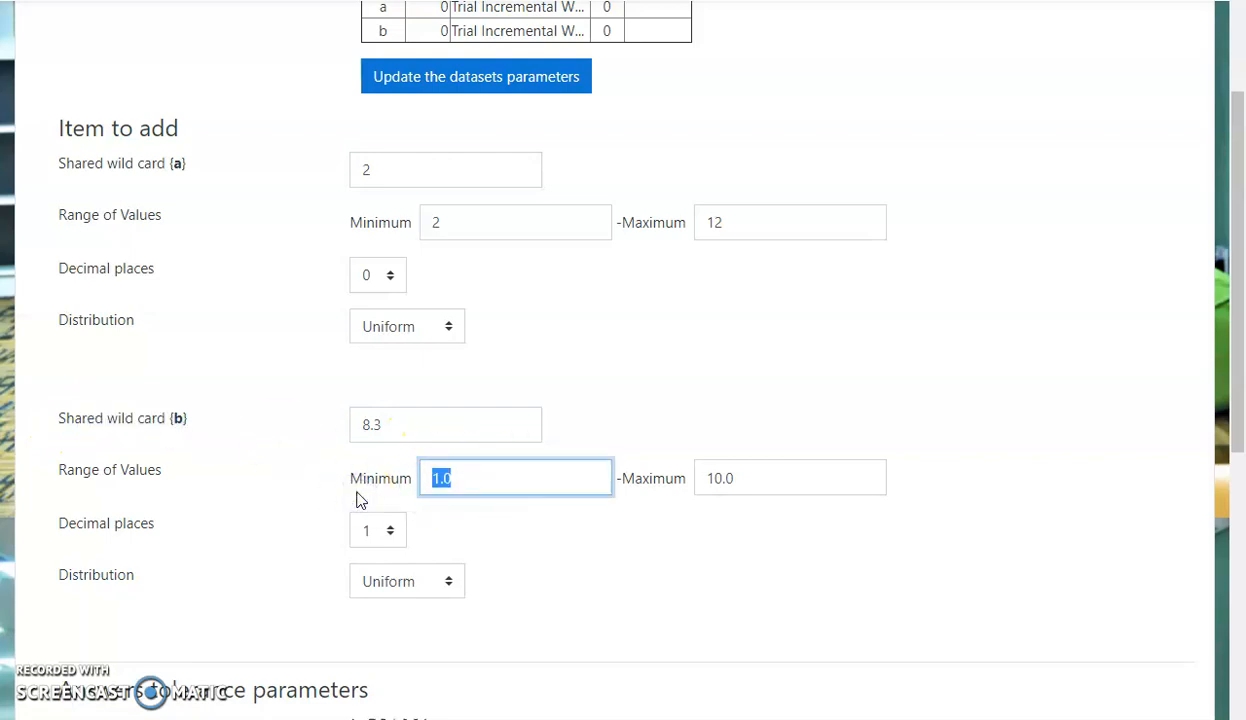
text(95)
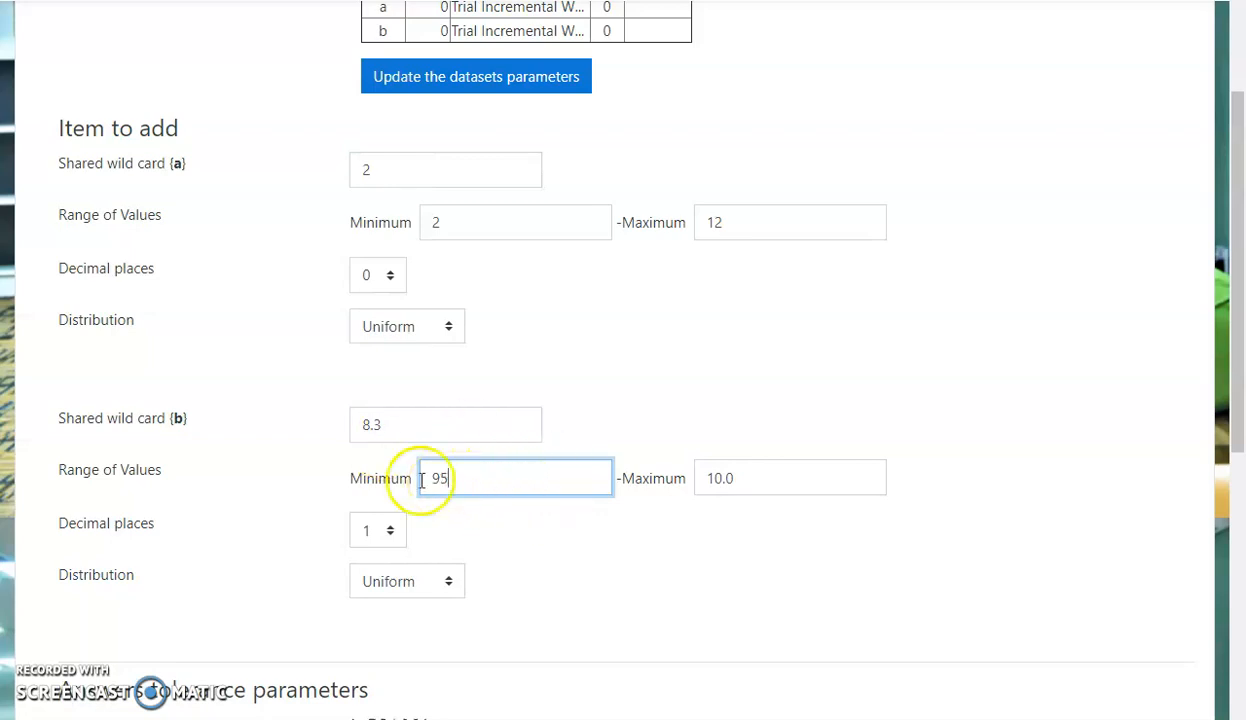
drag(445, 428, 260, 422)
text(95)
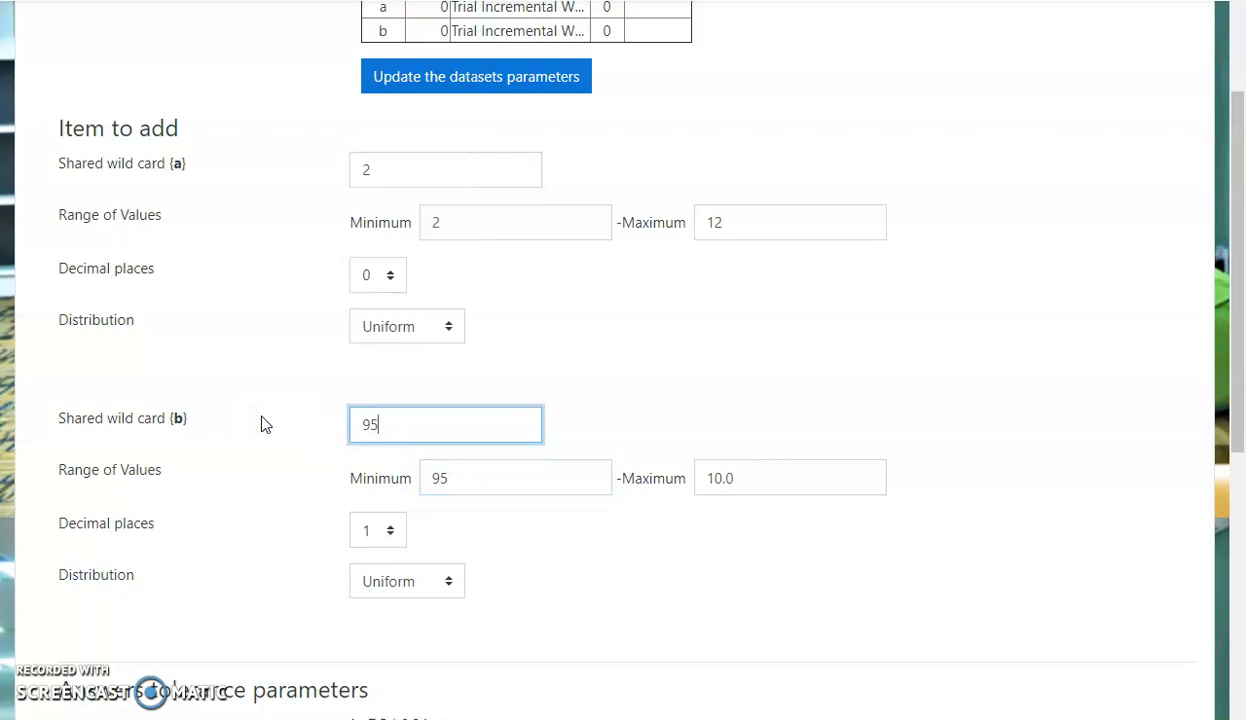
click(372, 533)
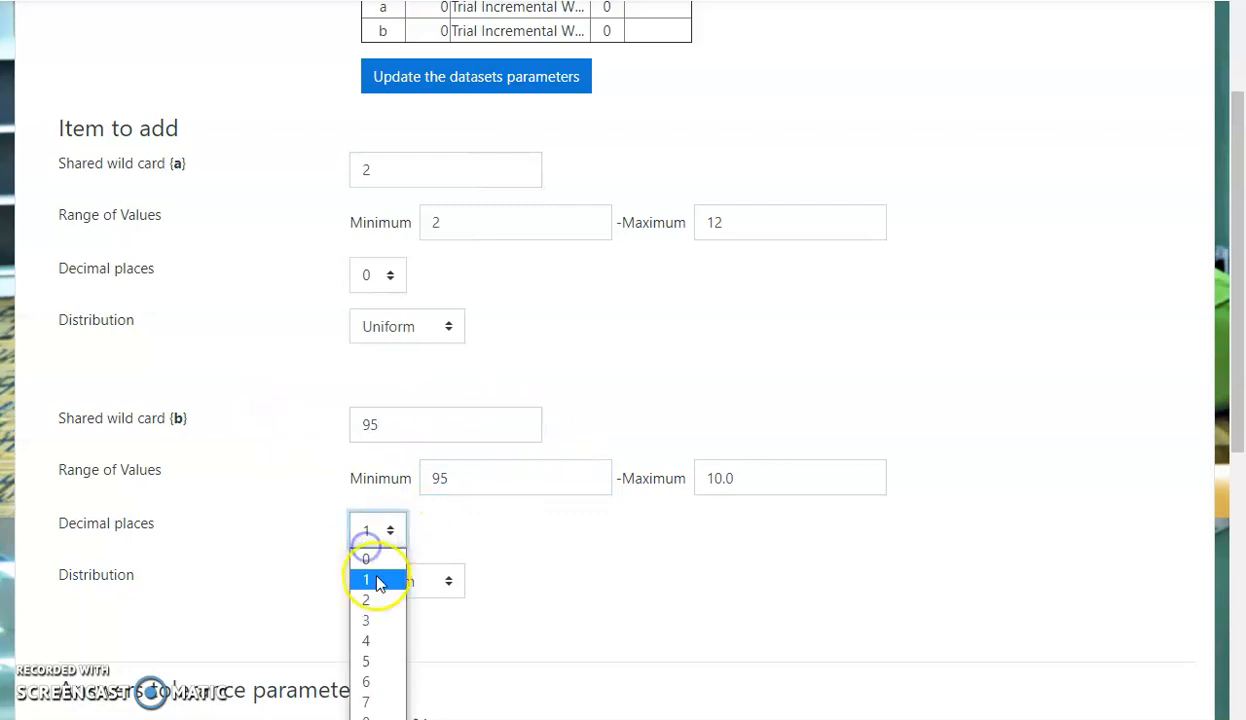
click(380, 560)
drag(759, 478, 620, 487)
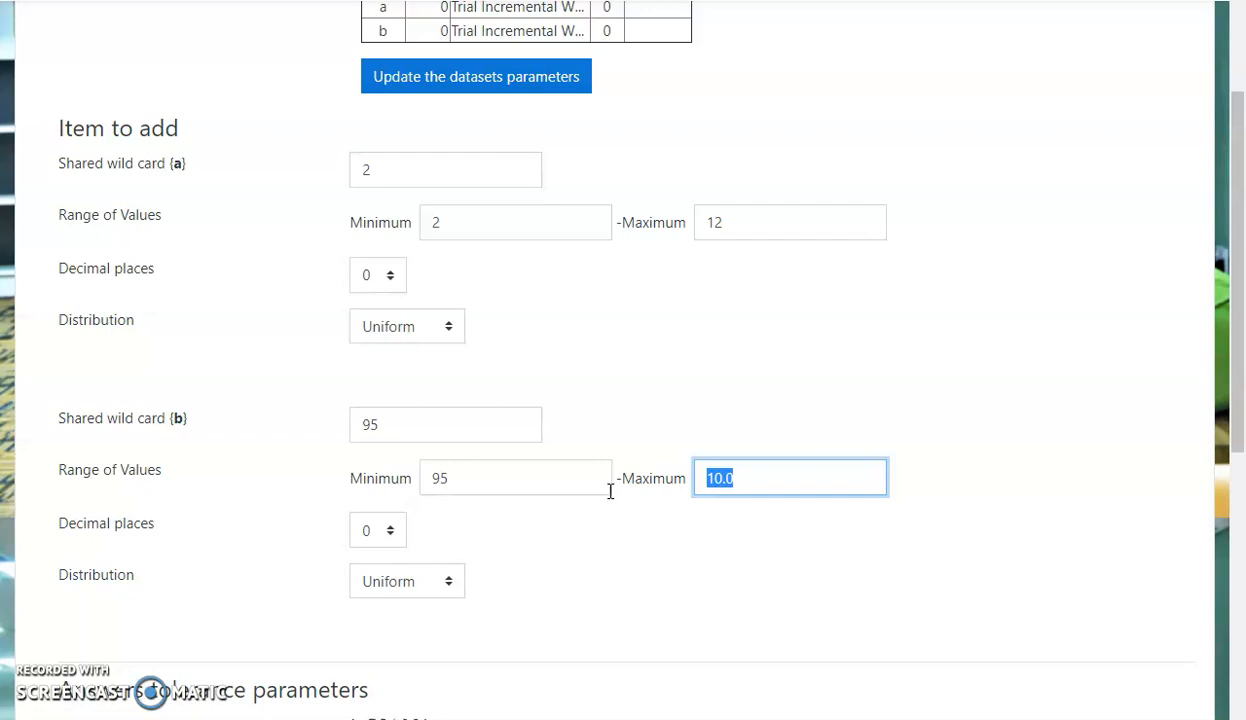
text(120)
click(704, 519)
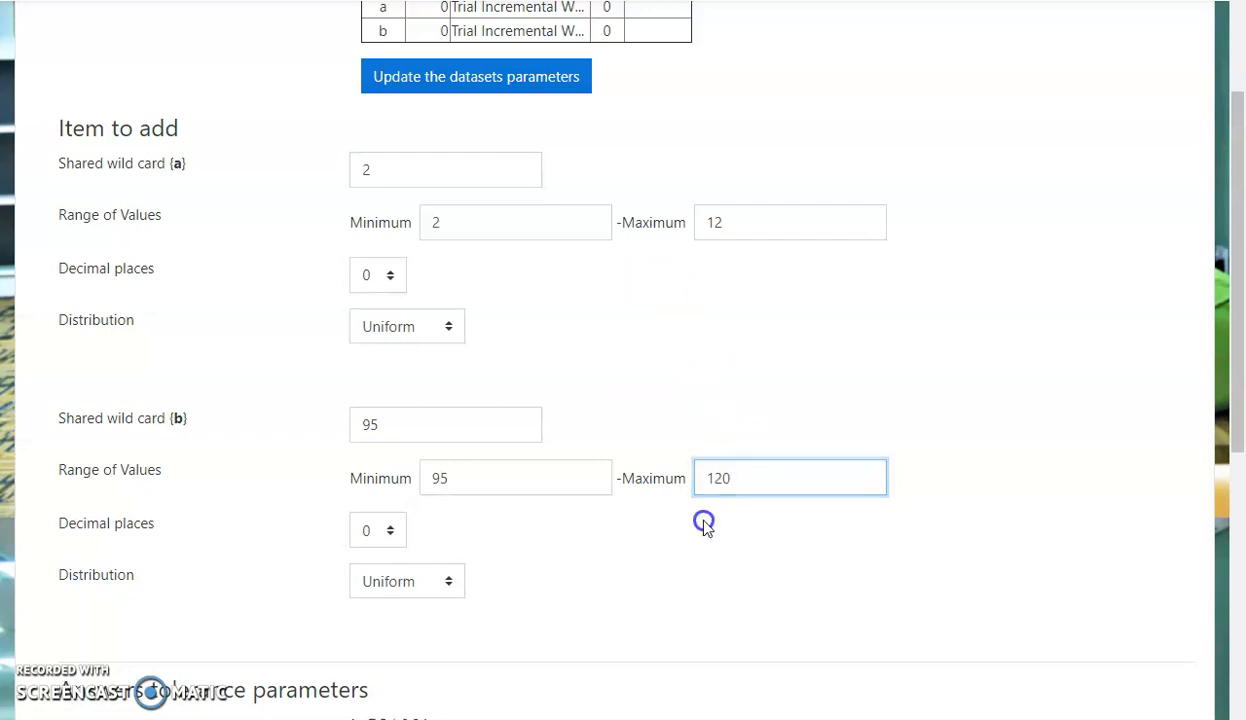
Update the datasets parameters with the new settings for both wild cards.
scroll(723, 495, down, 6)
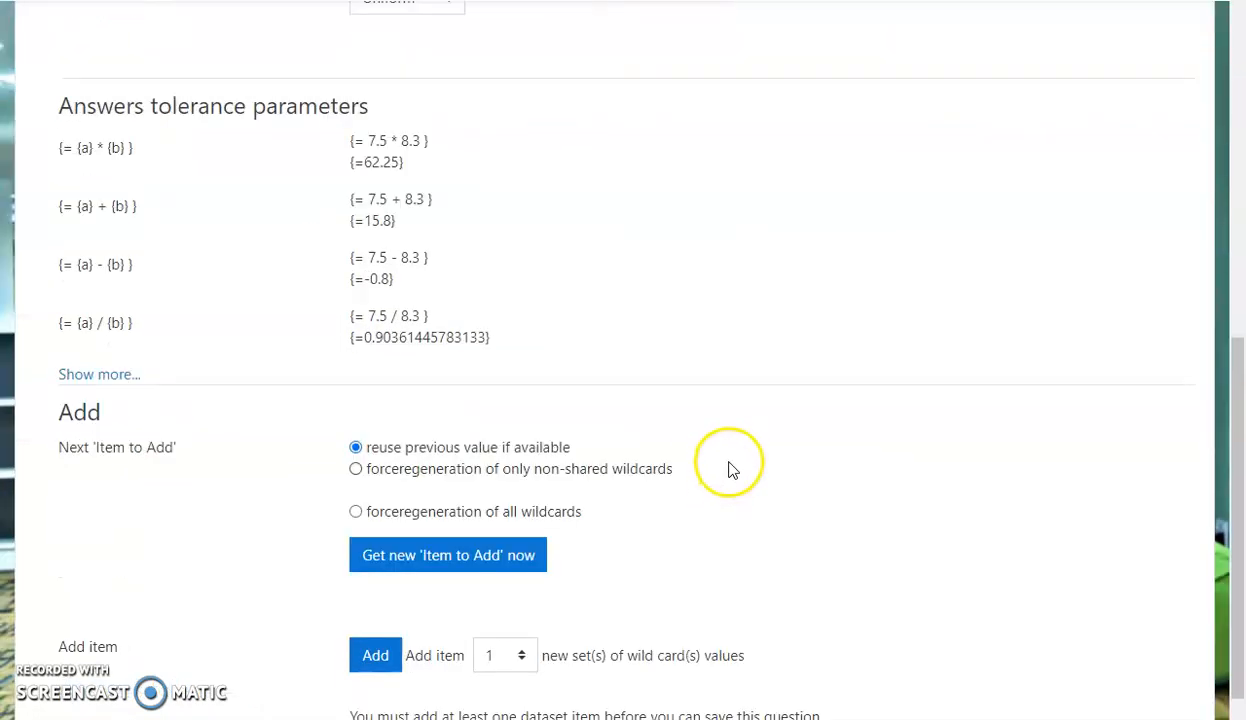
scroll(731, 467, up, 3)
scroll(731, 467, up, 3)
click(425, 174)
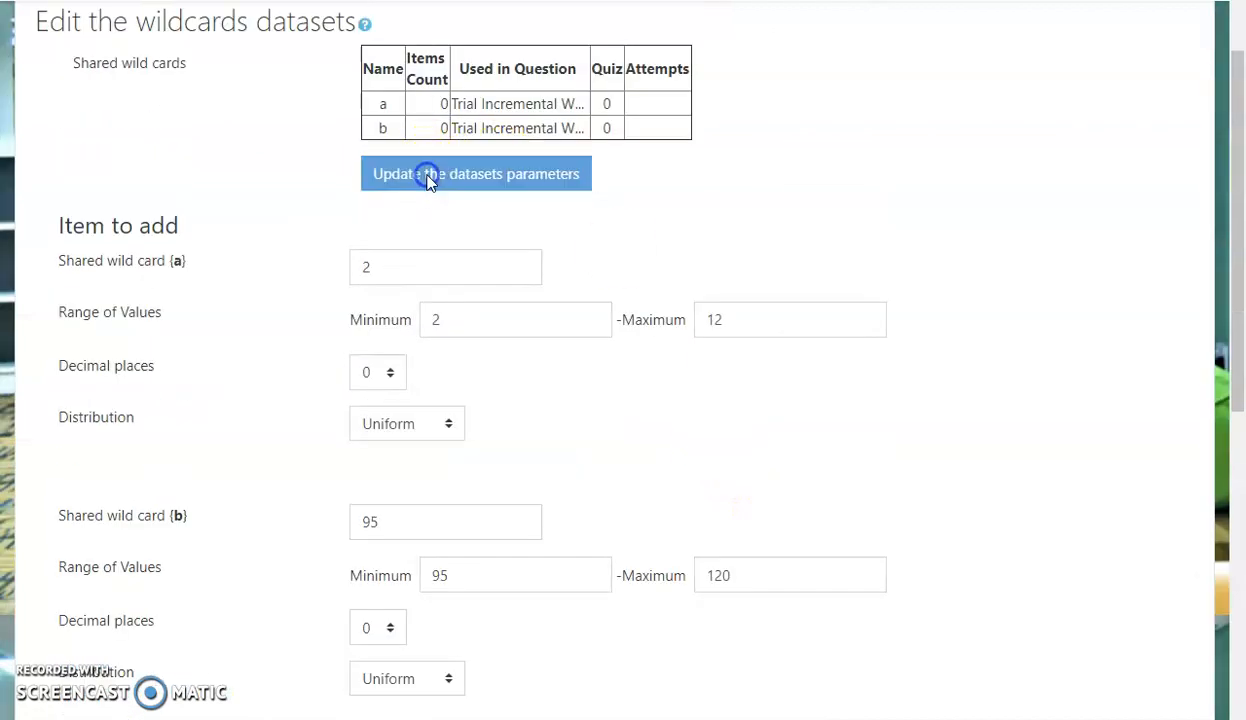
Examine the recalculated answers for the four formulas and the options for adding dataset items.
scroll(356, 445, down, 9)
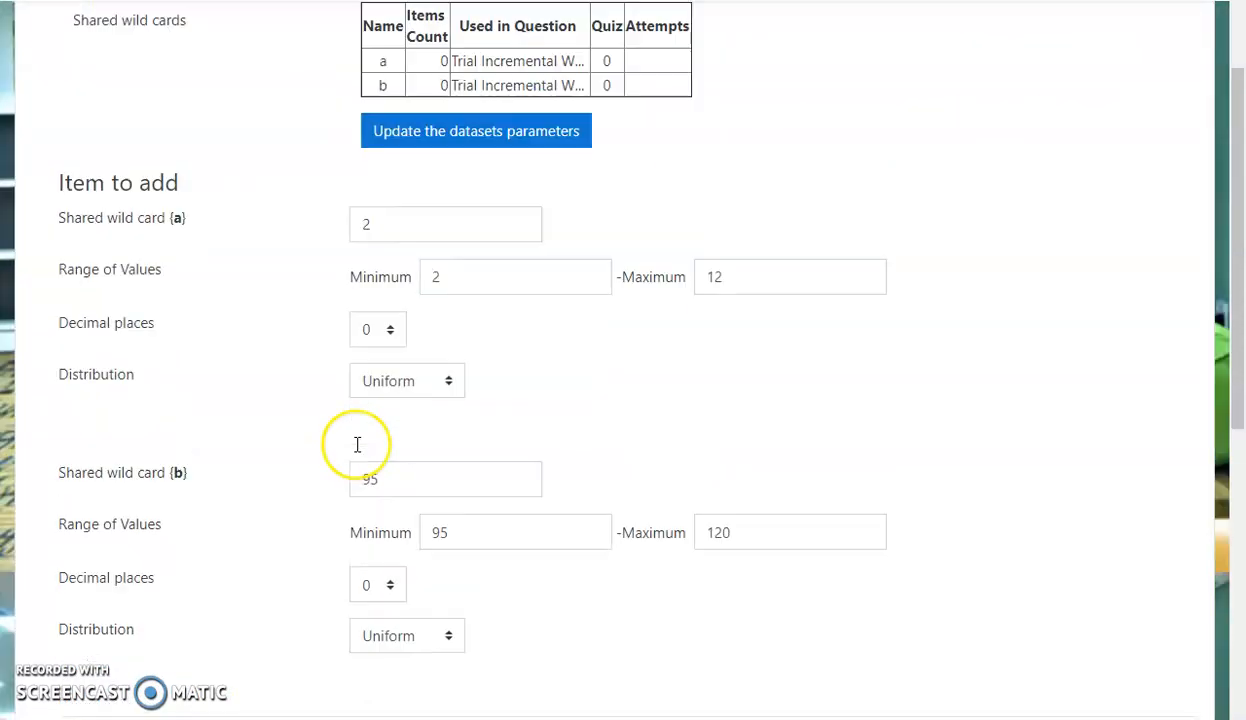
scroll(357, 450, down, 2)
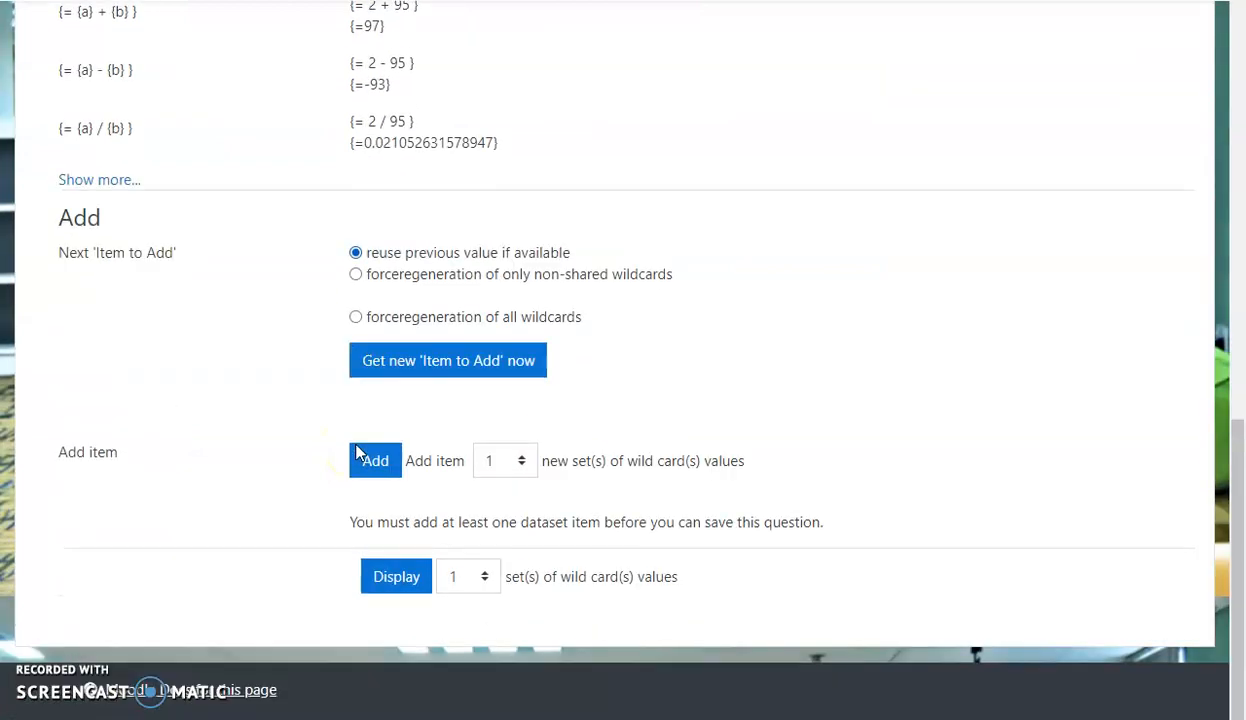
scroll(353, 397, up, 5)
scroll(348, 410, down, 4)
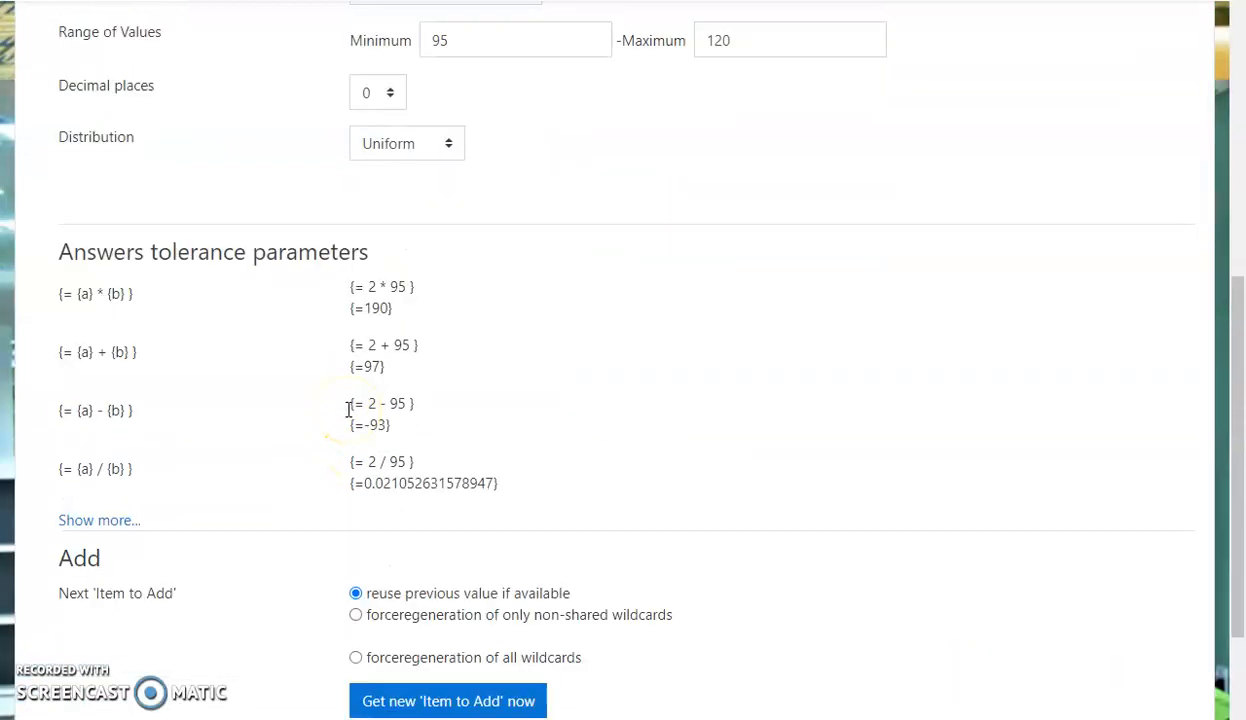
scroll(342, 353, up, 5)
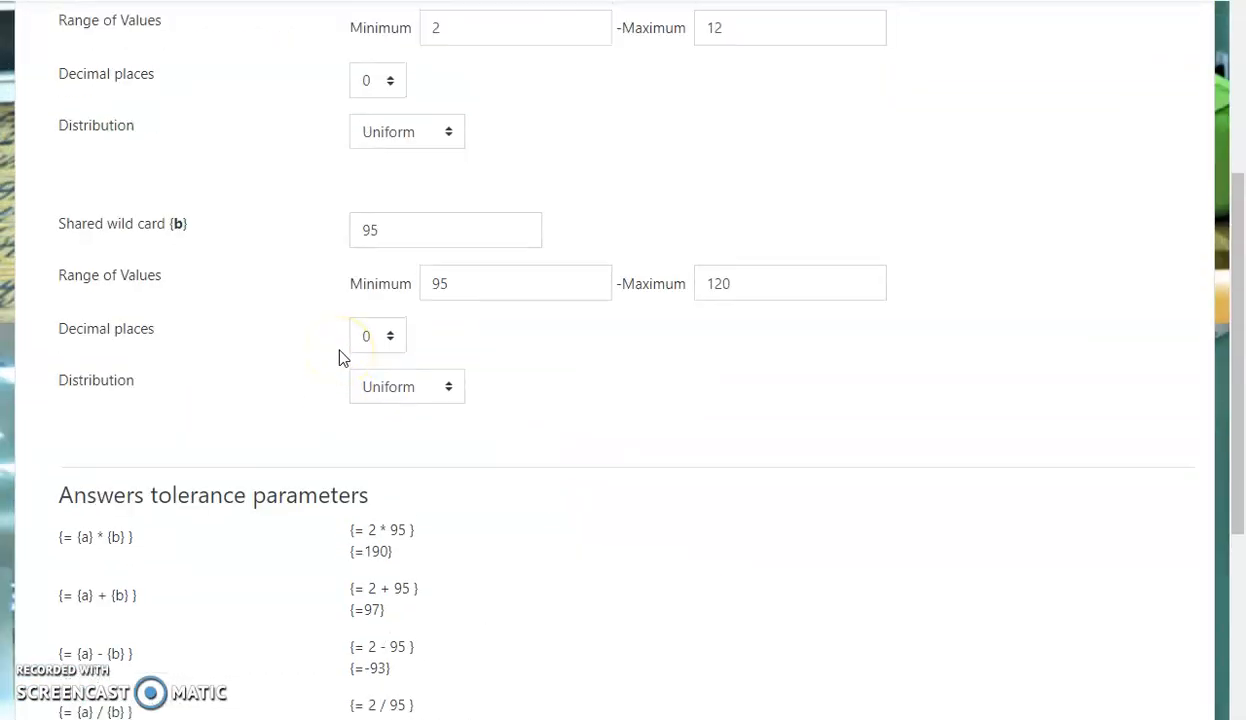
scroll(340, 357, down, 3)
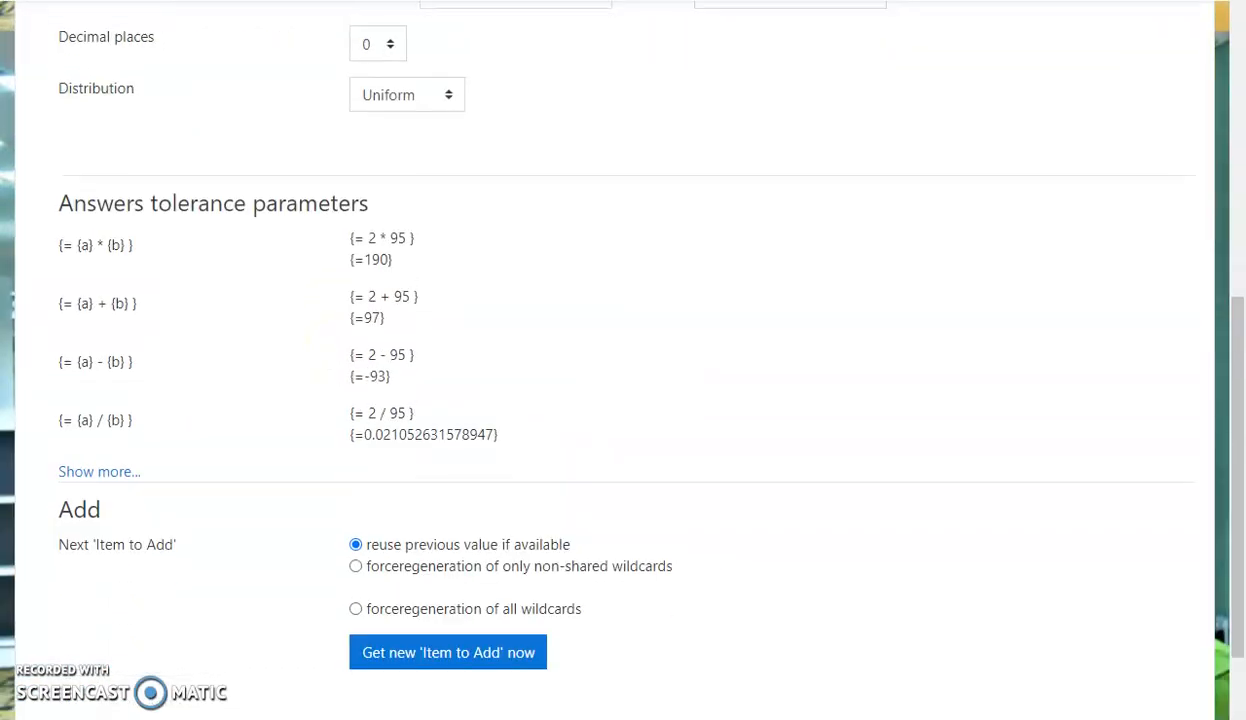
scroll(360, 467, down, 2)
click(356, 471)
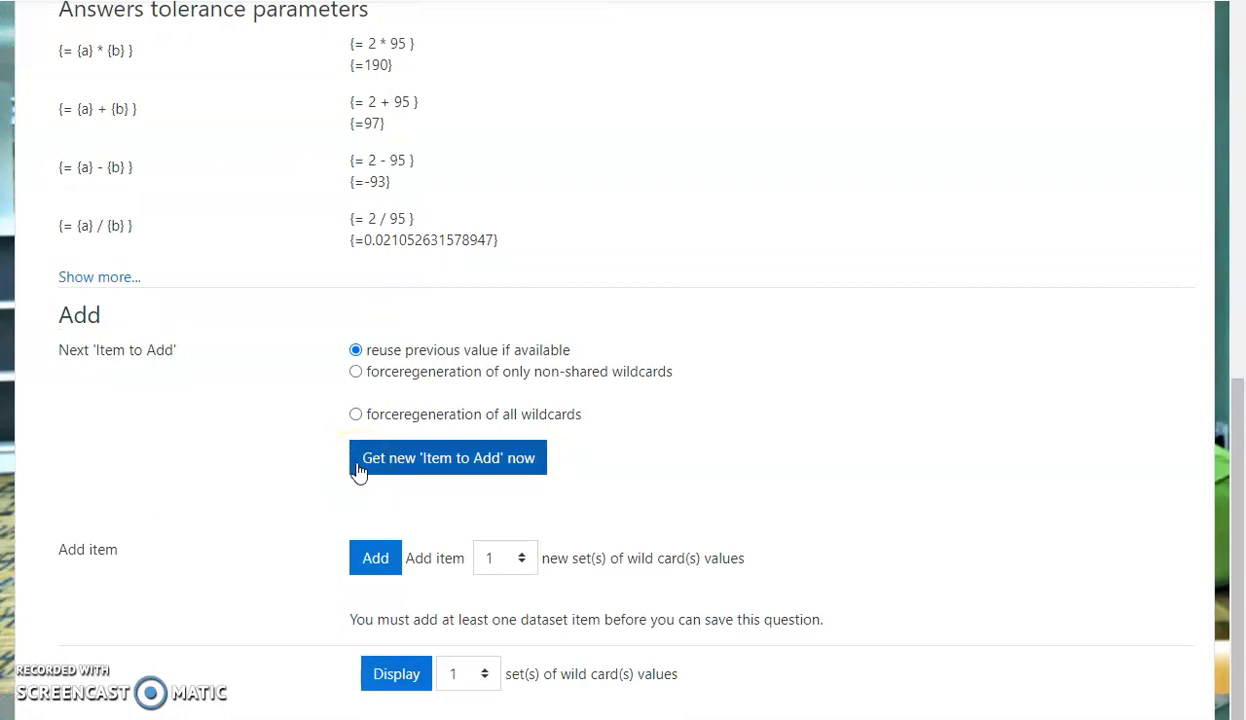
Add 10 new sets of wild card values to the dataset.
click(520, 560)
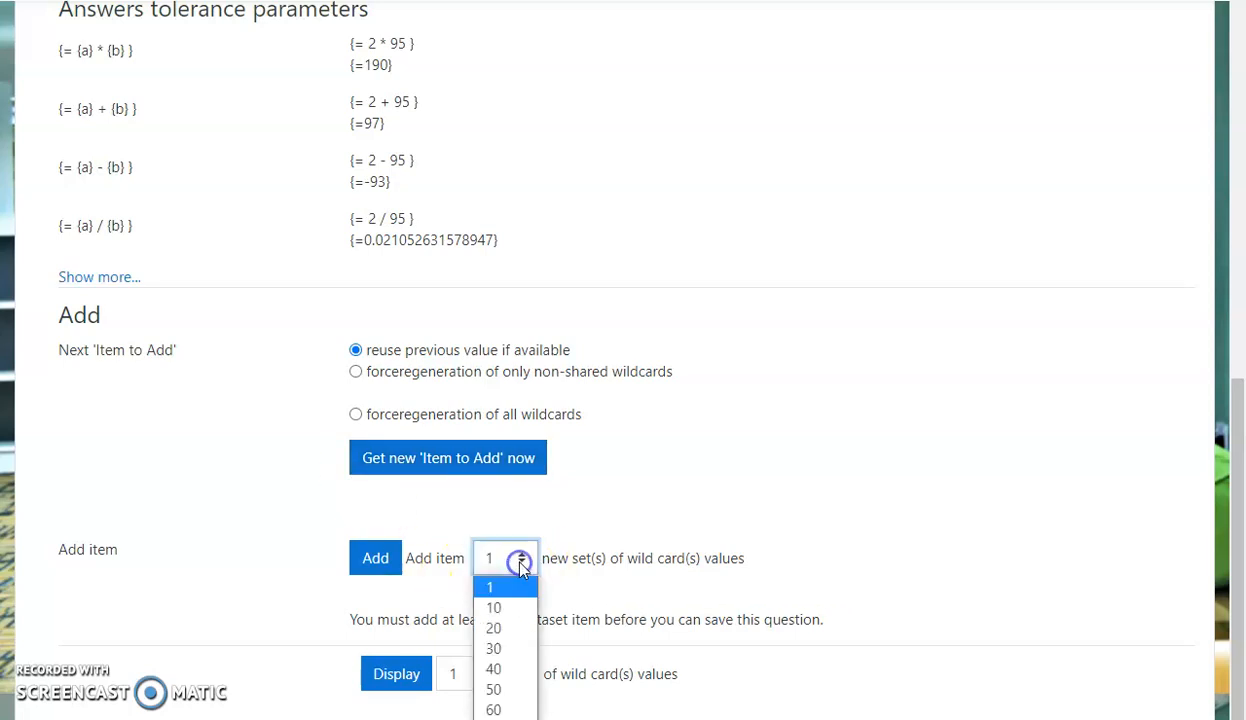
scroll(517, 560, down, 1)
click(528, 464)
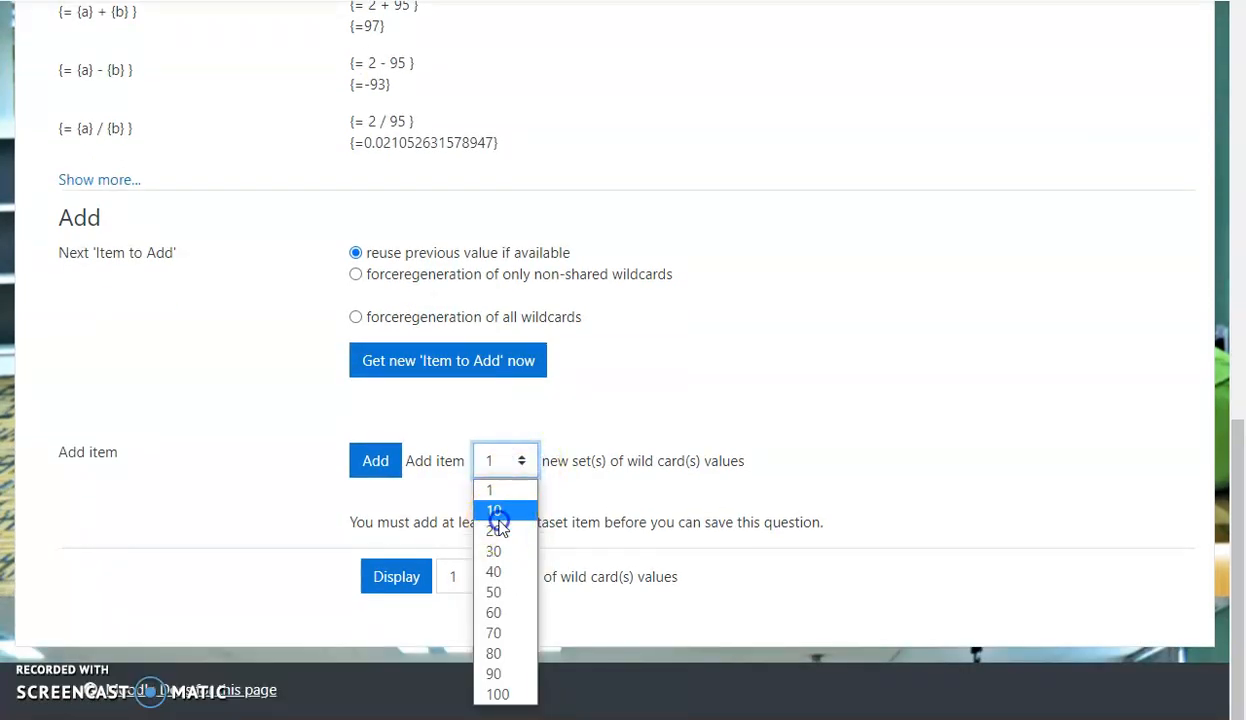
click(500, 513)
click(362, 462)
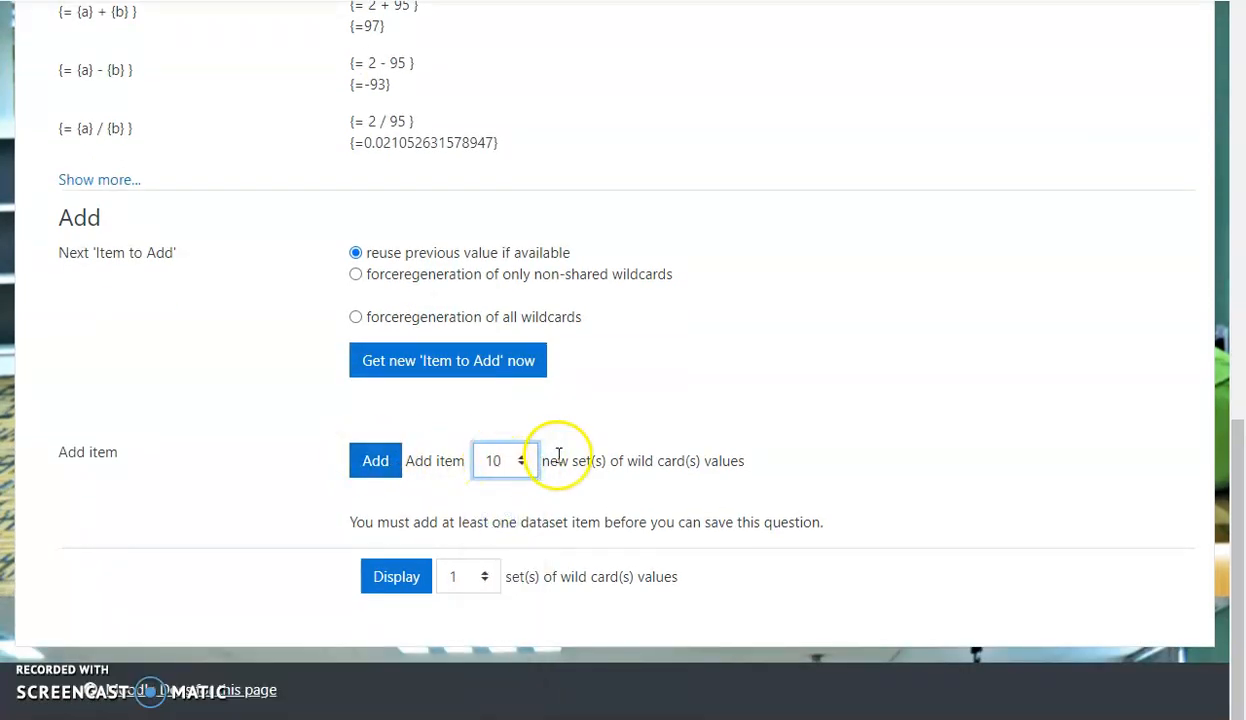
click(362, 465)
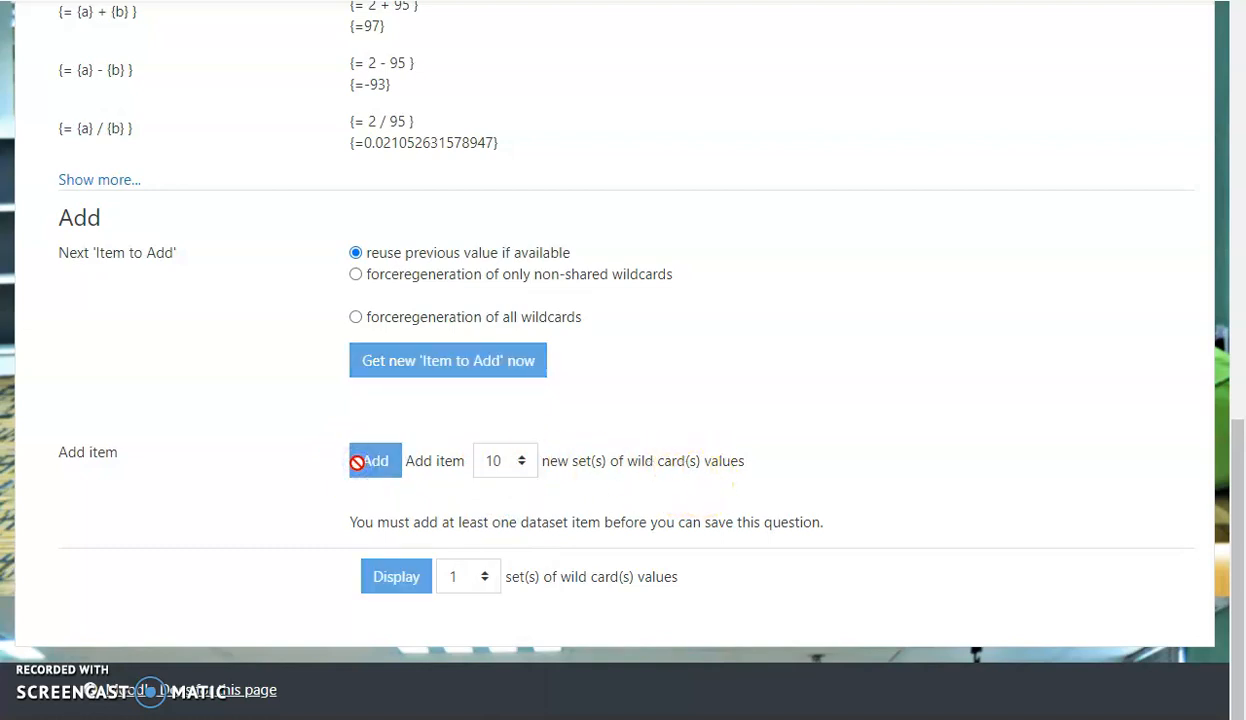
Display 10 sets of wild card values and review the generated values and answers.
scroll(358, 470, down, 4)
scroll(359, 477, down, 10)
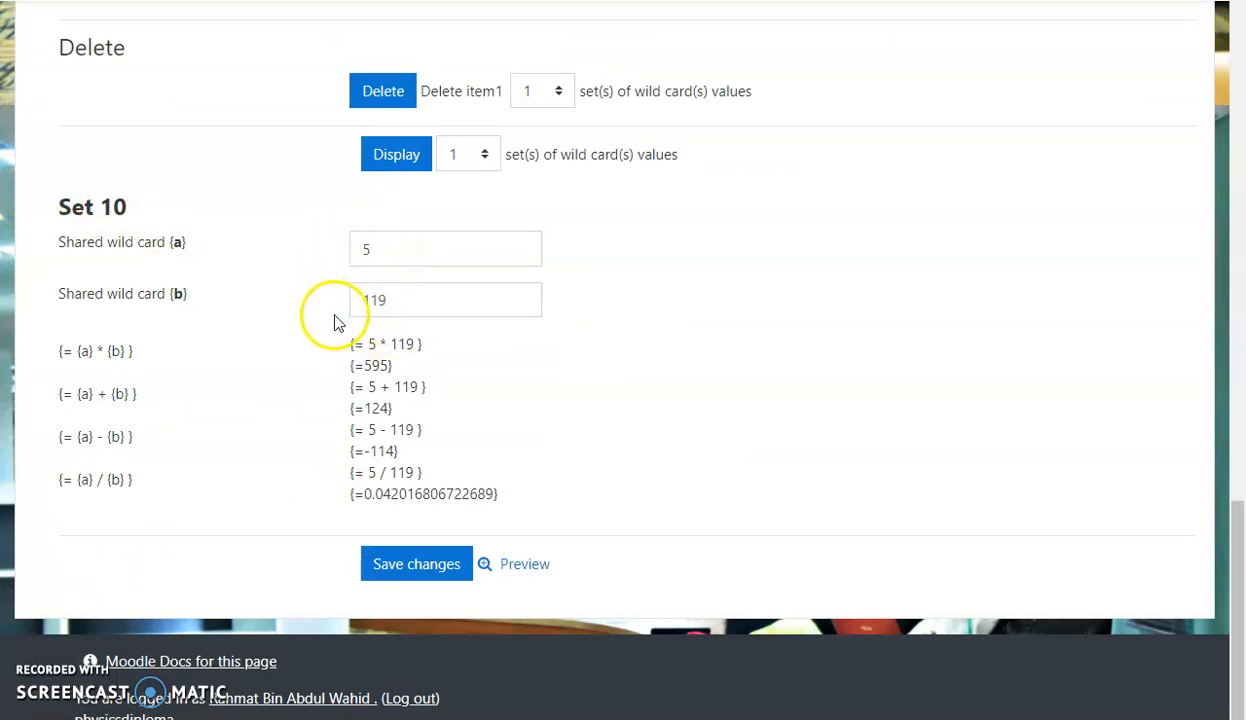
click(466, 157)
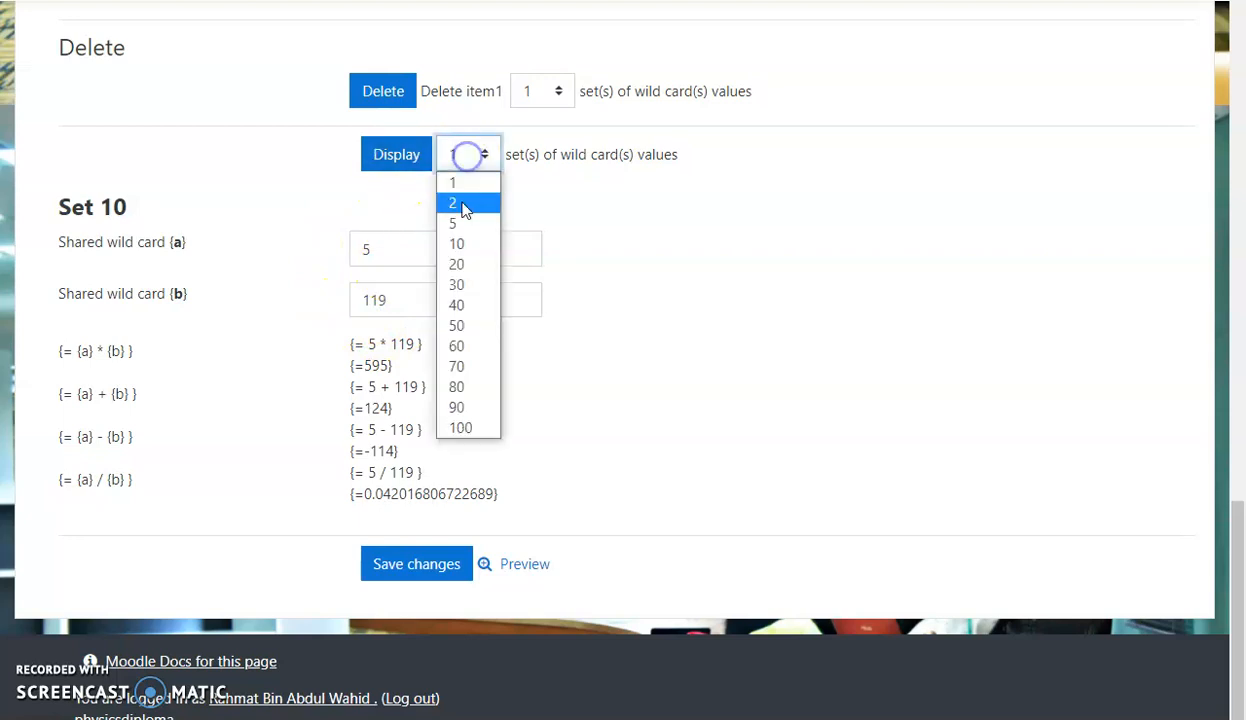
click(466, 246)
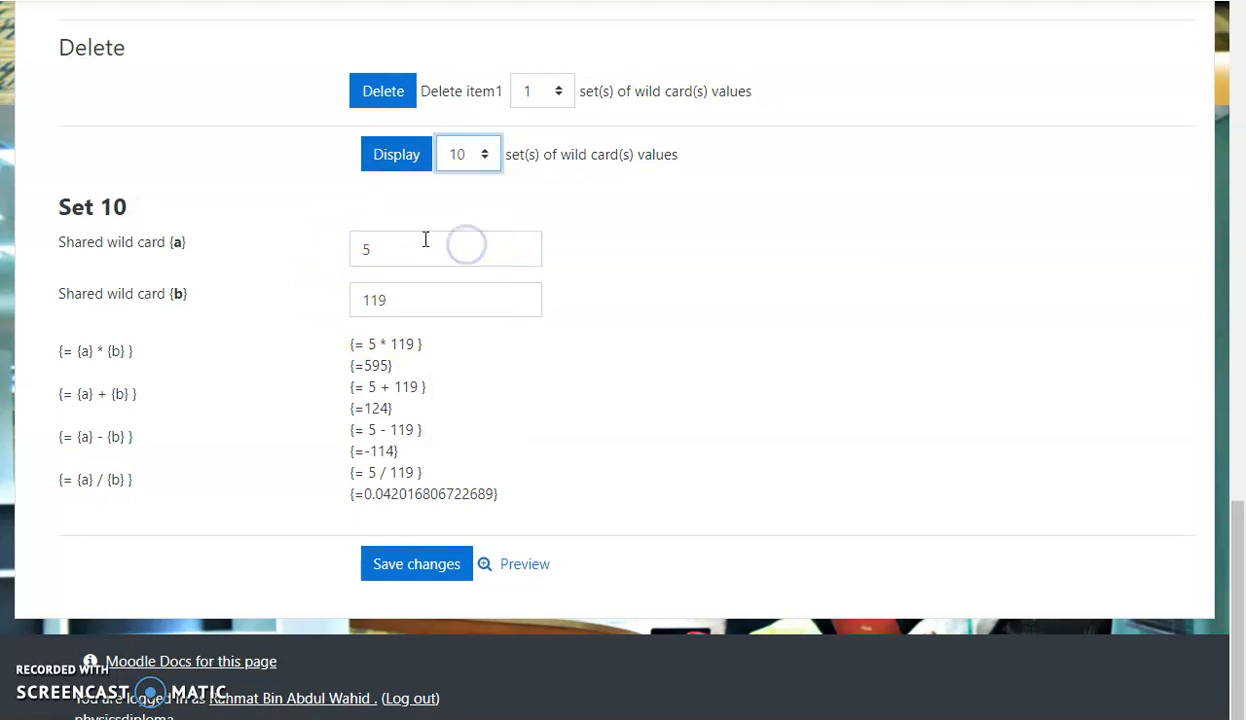
click(410, 164)
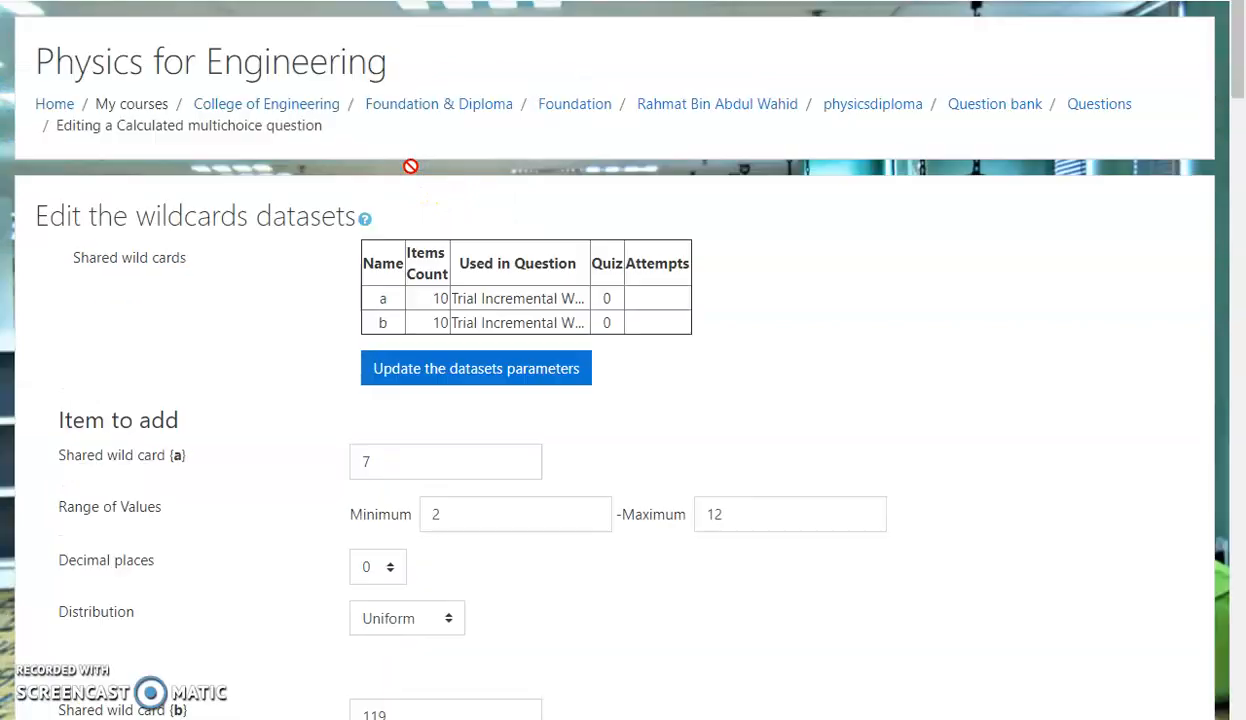
scroll(306, 288, down, 20)
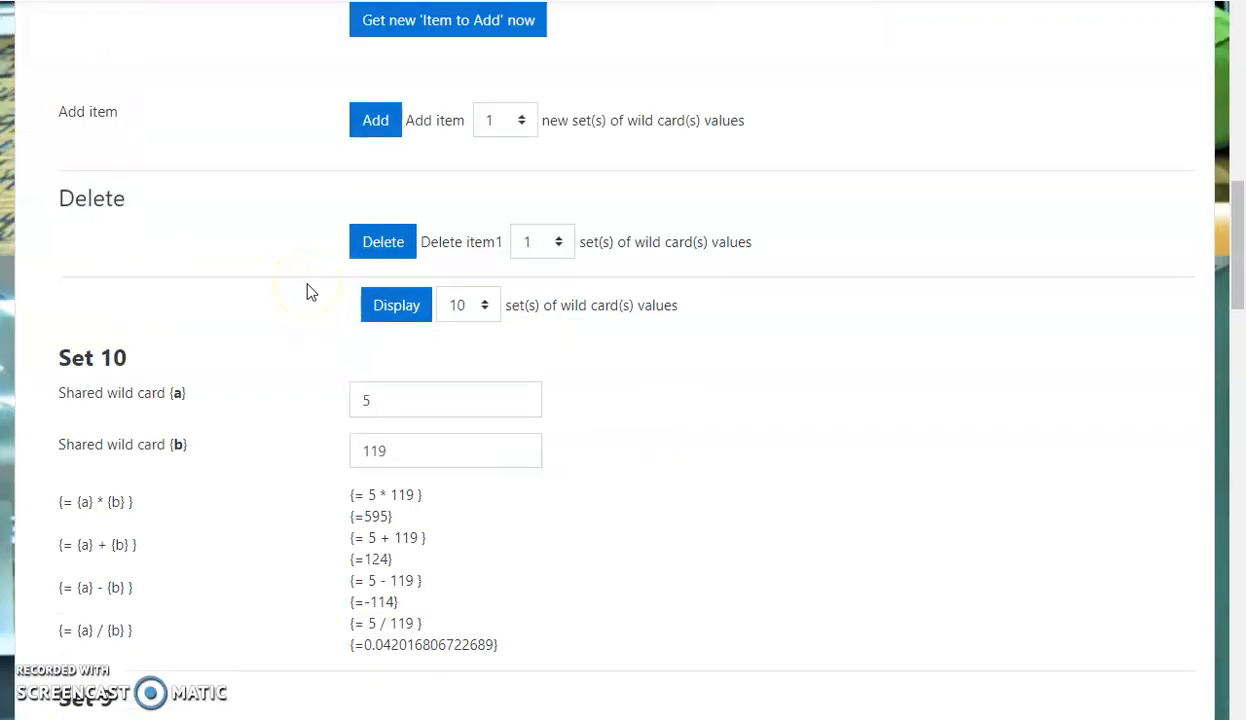
scroll(308, 291, up, 6)
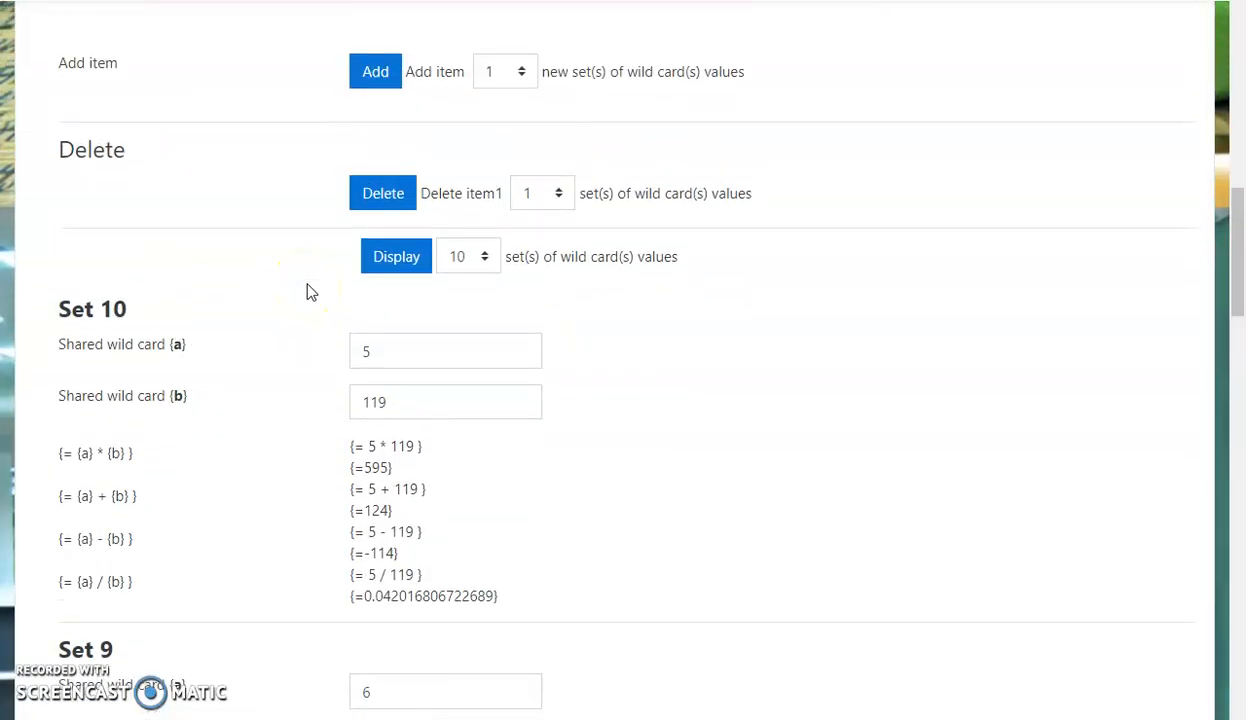
scroll(308, 291, down, 3)
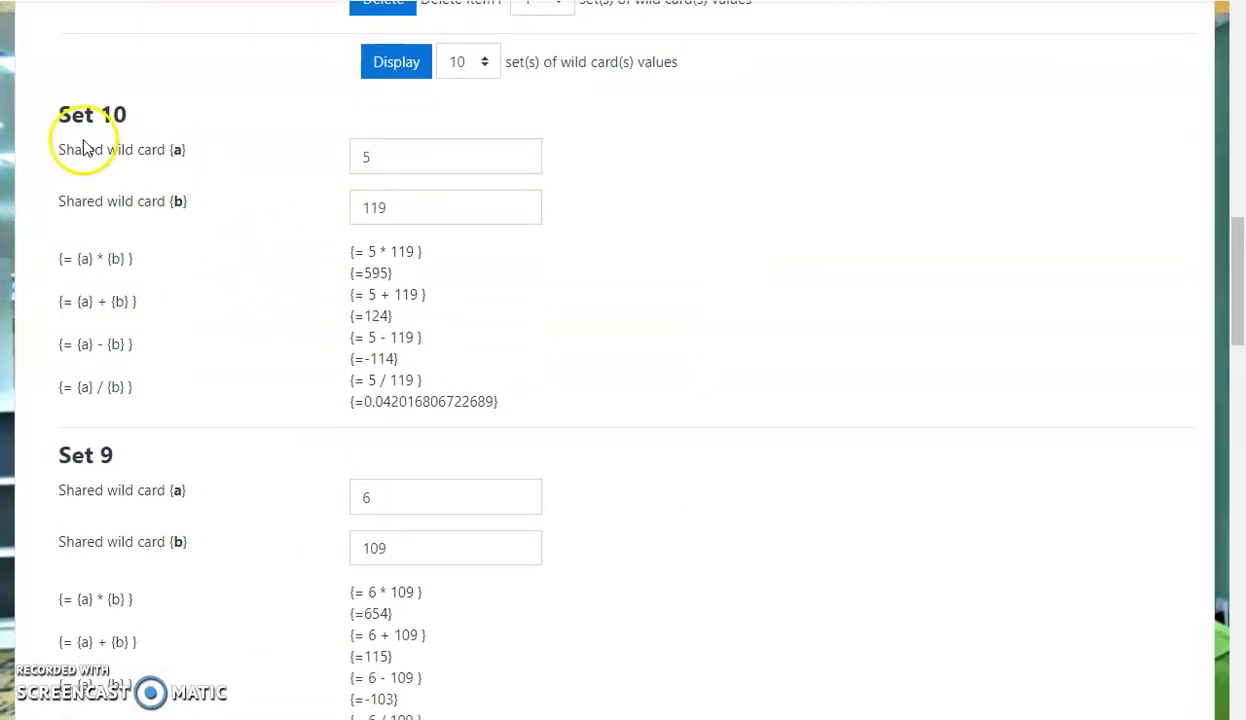
Set the shared wild card {a} to 2 in Set 10 and to 4 in Set 9.
drag(1236, 330, 1241, 280)
double_click(375, 354)
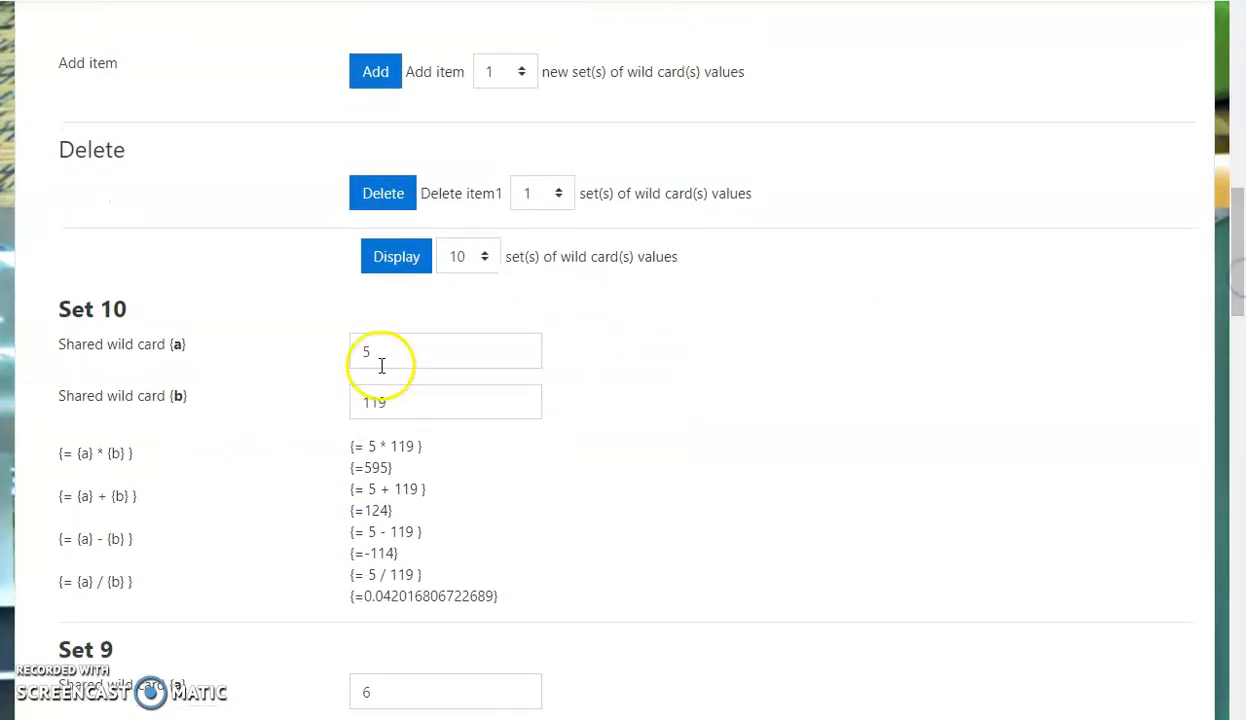
click(242, 357)
click(408, 366)
scroll(415, 386, down, 1)
double_click(370, 592)
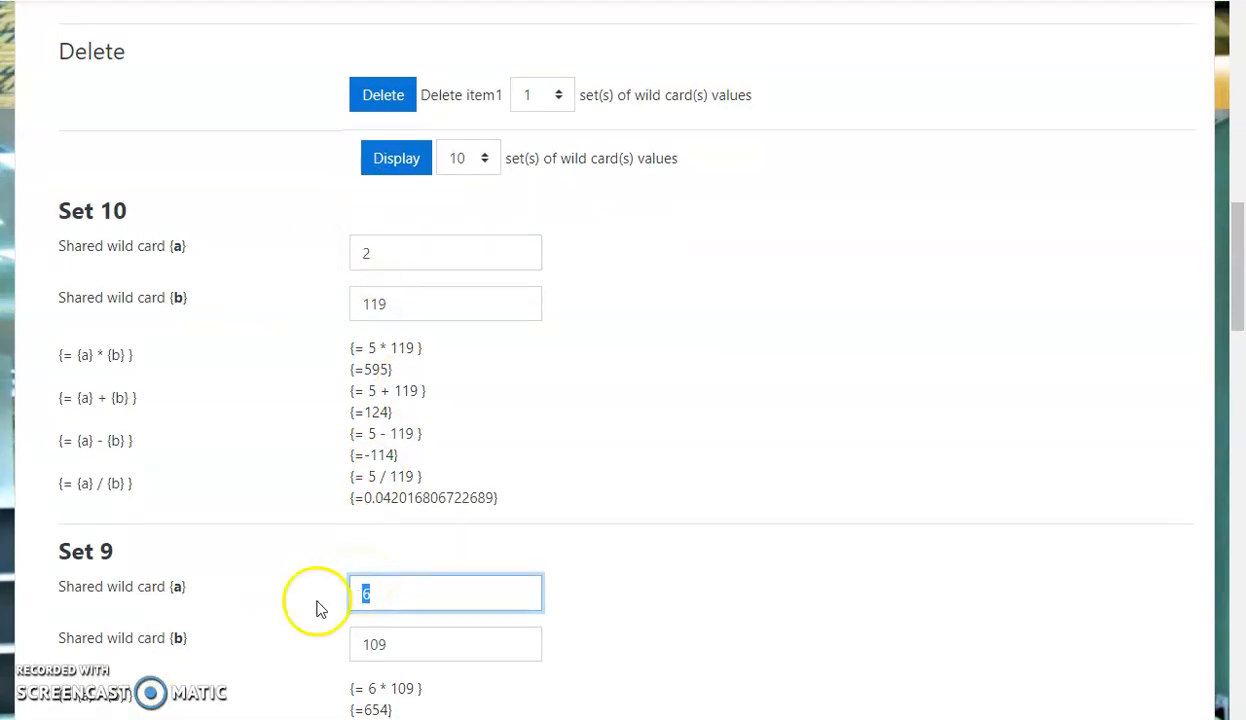
scroll(320, 606, down, 2)
text(4)
scroll(320, 600, down, 2)
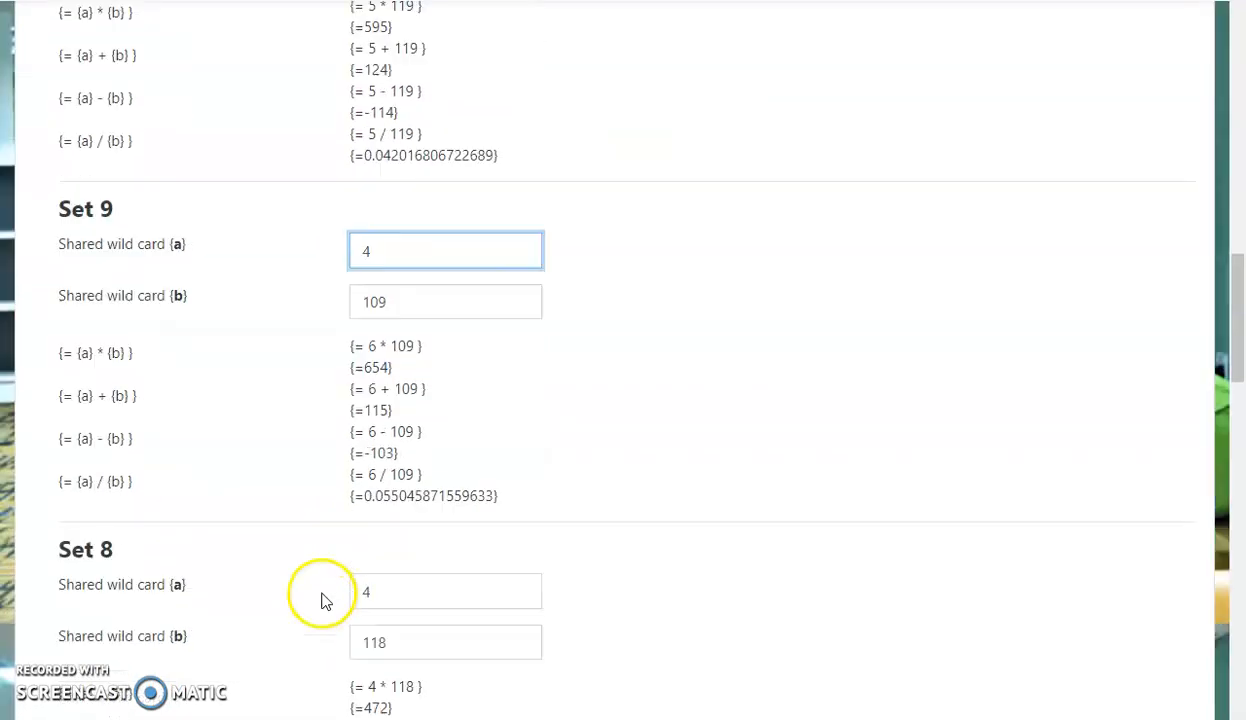
Set the shared wild card {a} to 6 in Set 8 and to 8 in Set 7.
scroll(352, 490, down, 1)
click(398, 461)
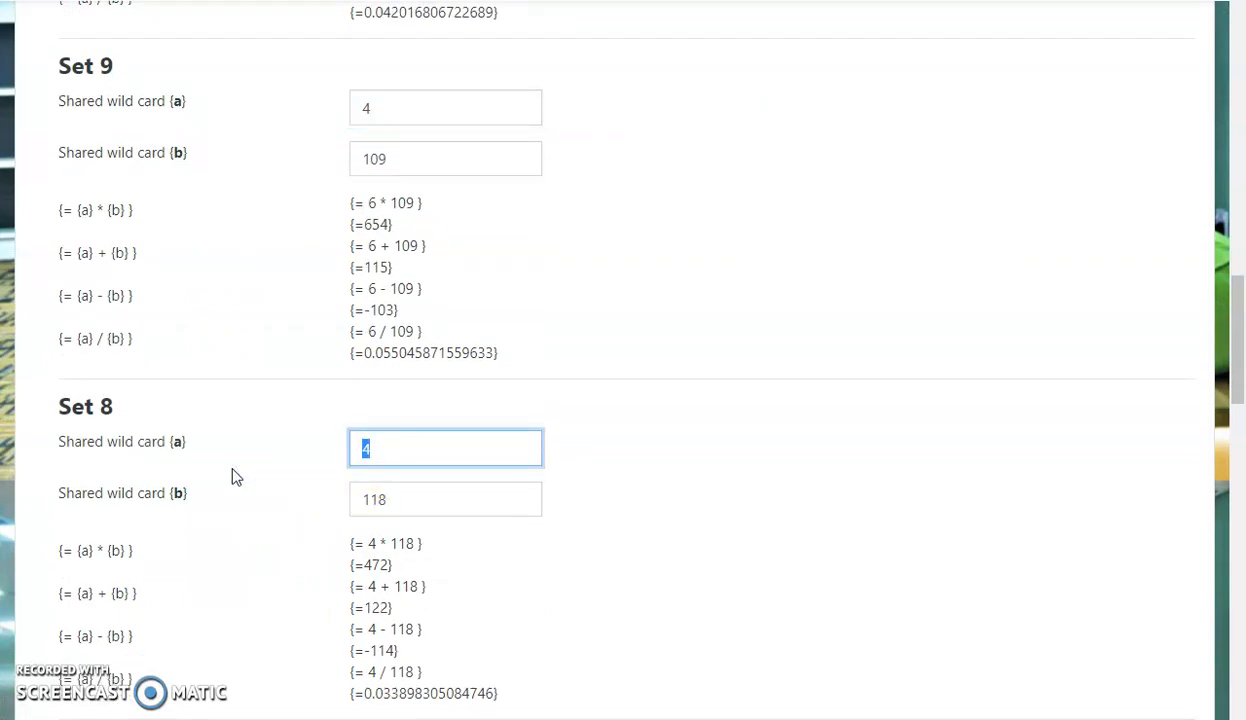
text(6)
scroll(232, 477, down, 4)
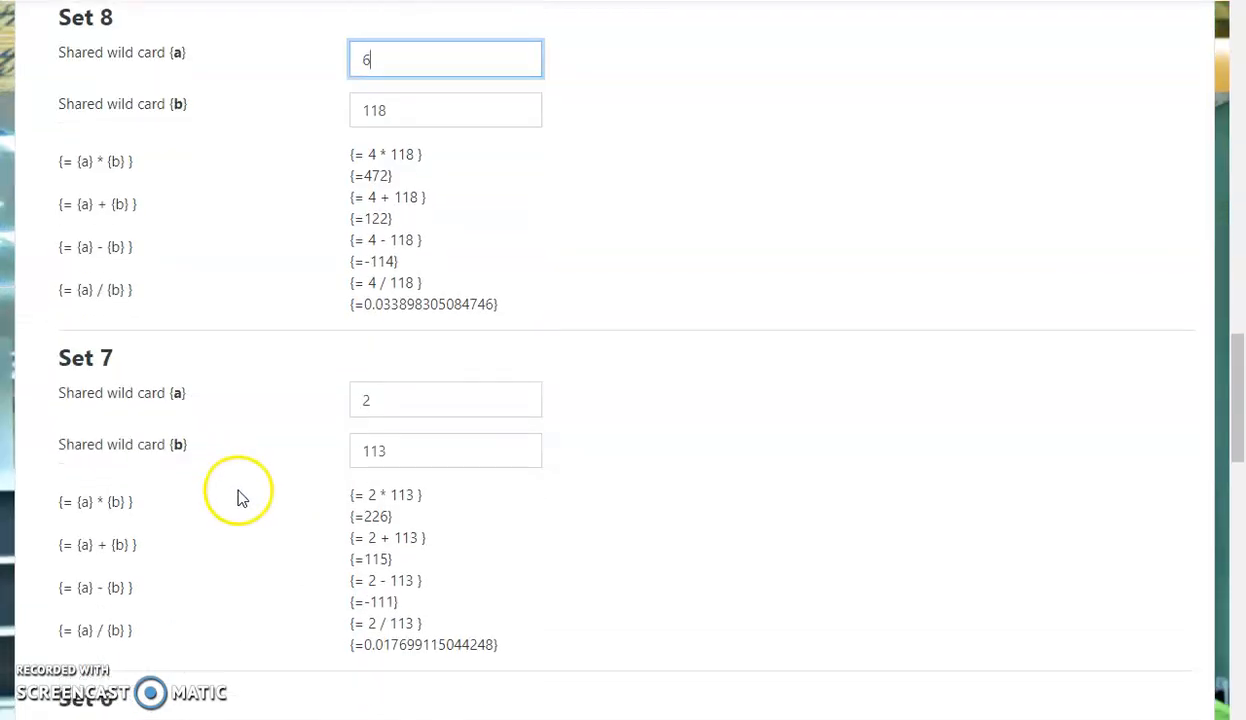
click(408, 393)
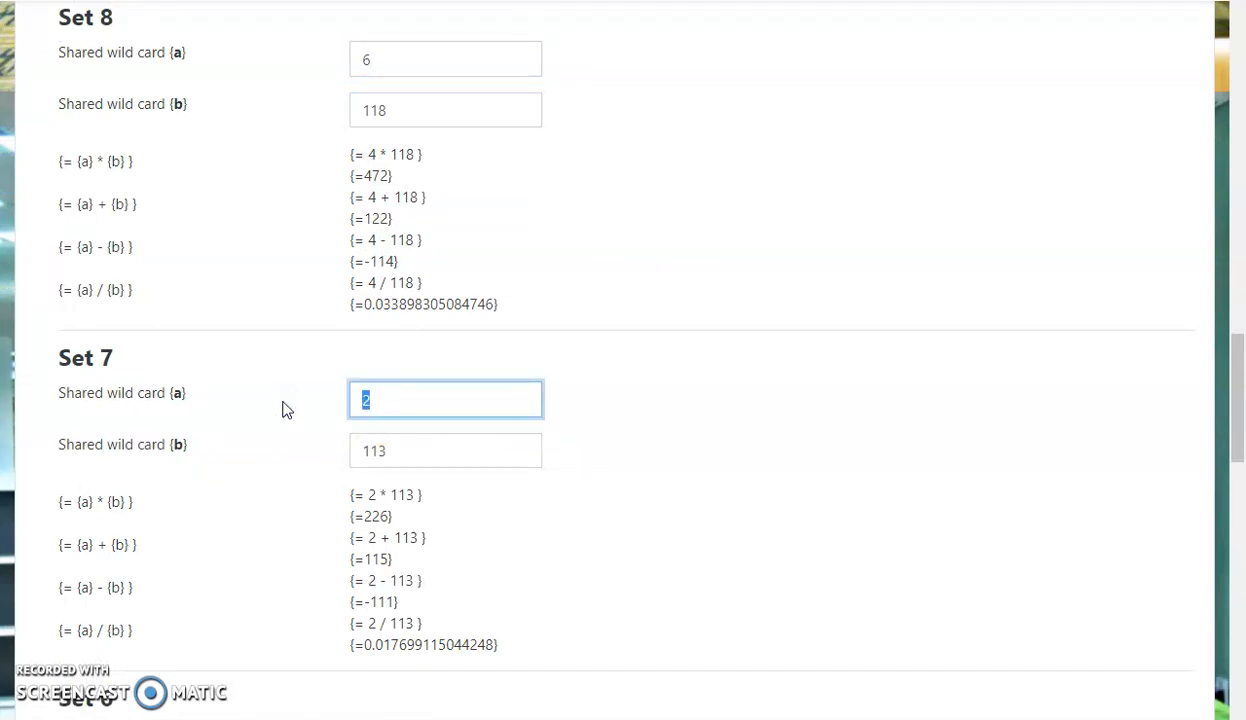
Set the shared wild card {a} to 10 in Set 6 and to 12 in Set 5.
scroll(280, 409, down, 2)
click(475, 545)
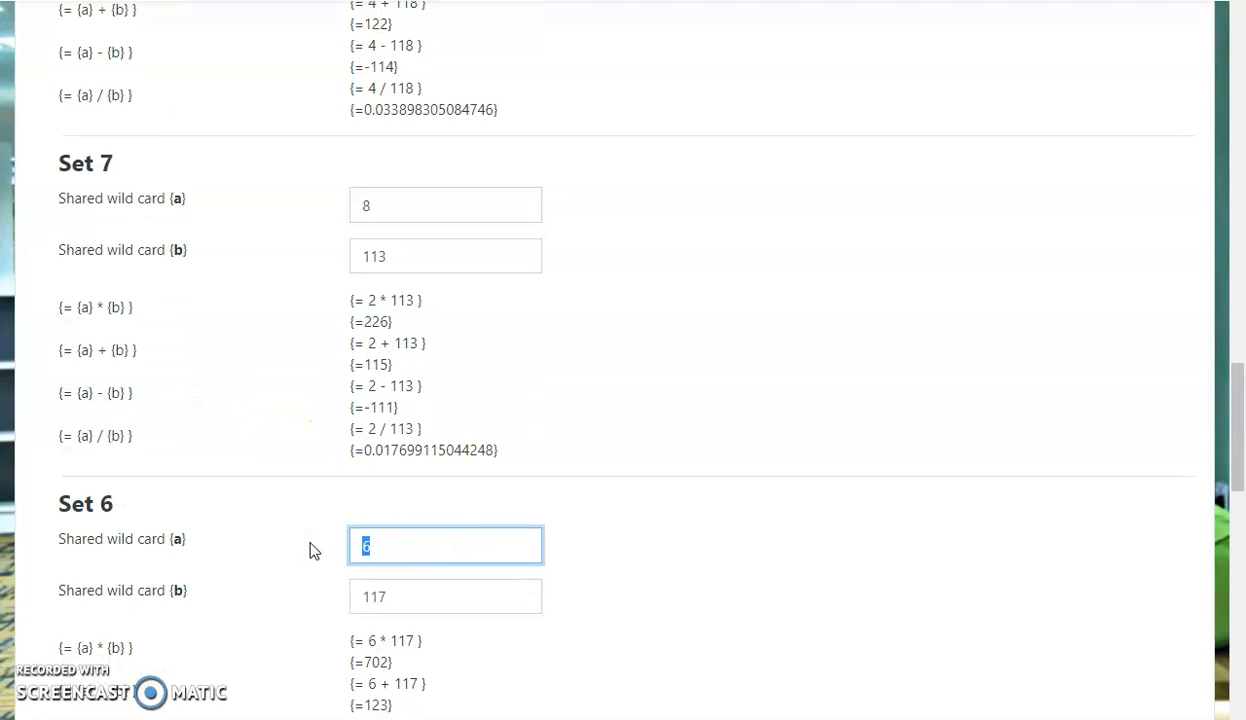
text(10)
scroll(310, 550, down, 6)
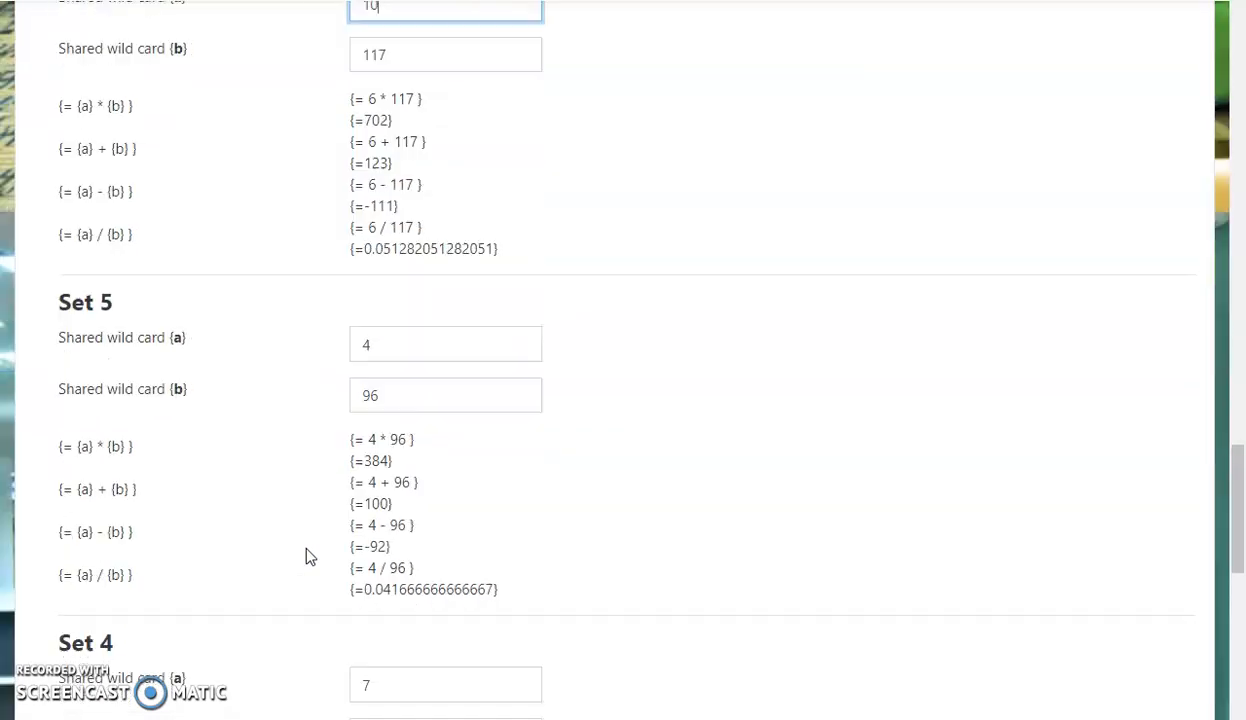
click(421, 313)
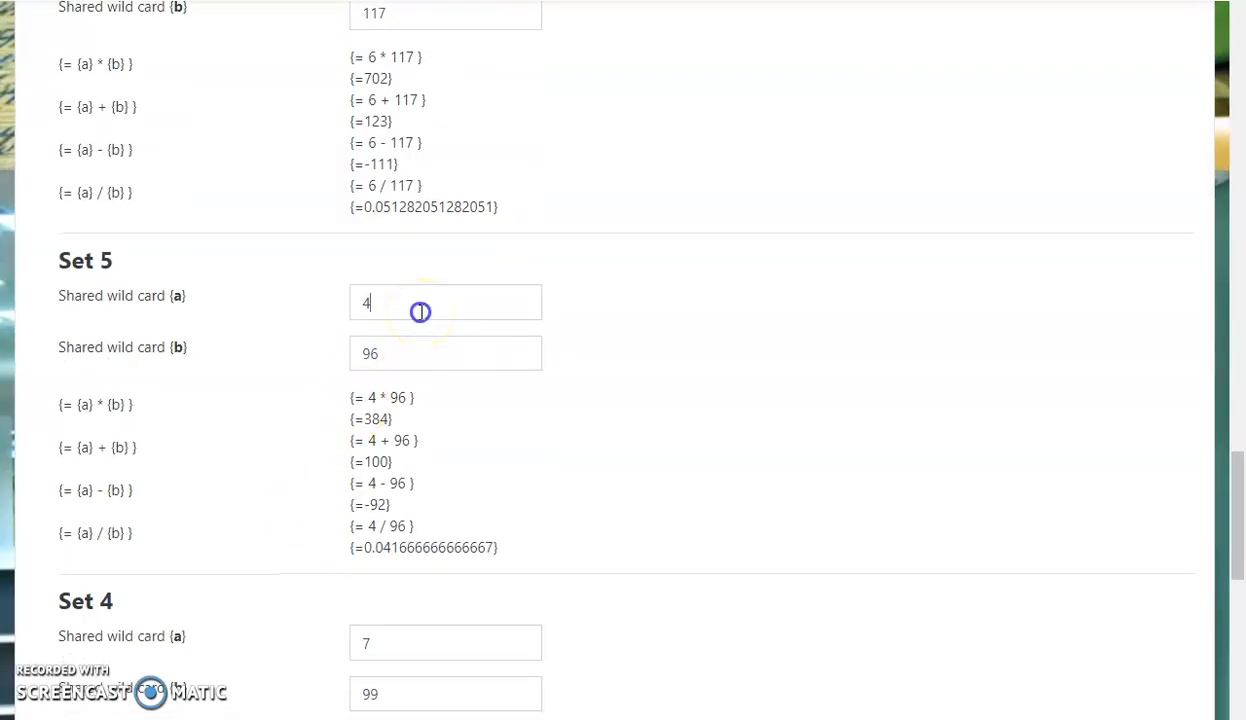
scroll(270, 325, up, 2)
text(12)
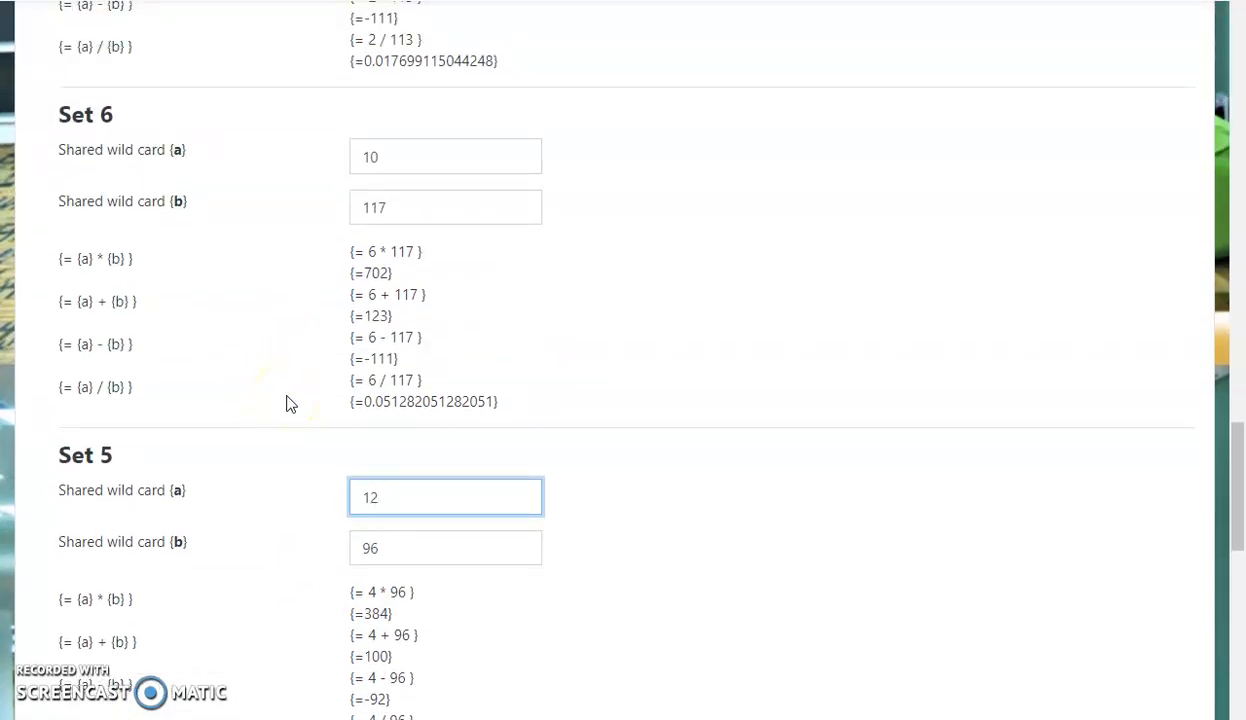
Set the shared wild card {a} to 10 in Set 4 and to 8 in Set 3.
scroll(314, 537, down, 1)
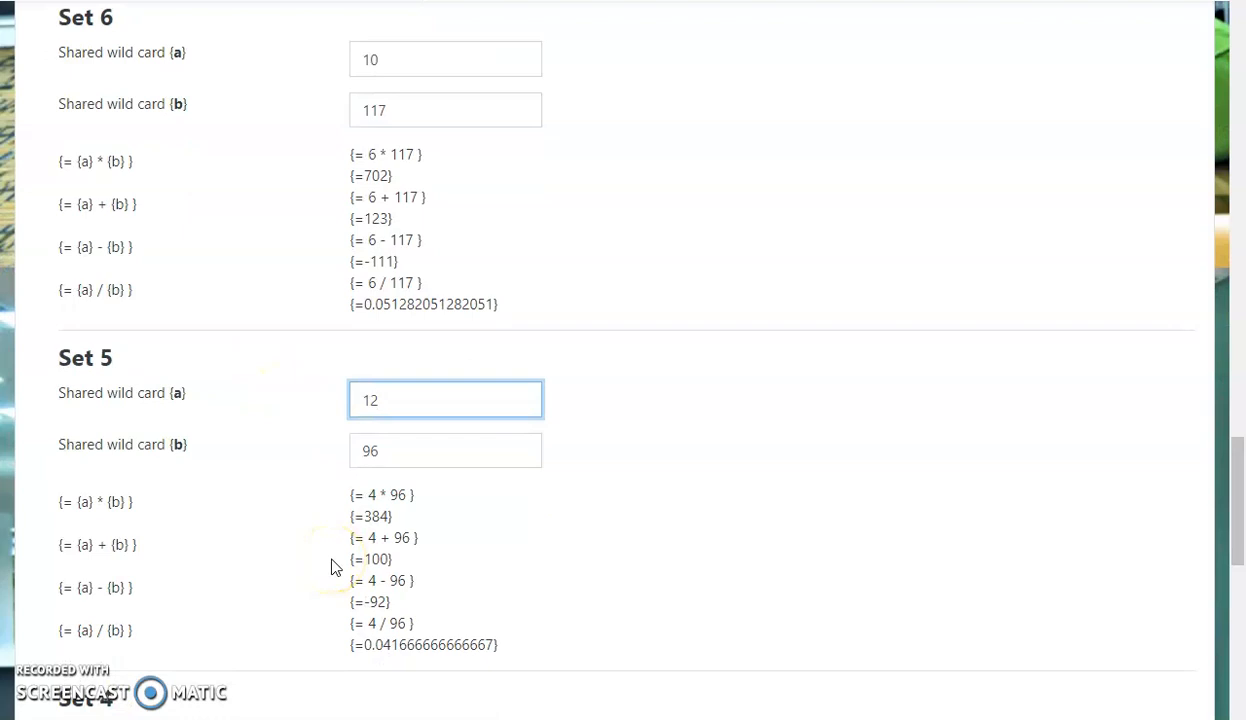
scroll(335, 567, down, 4)
double_click(386, 354)
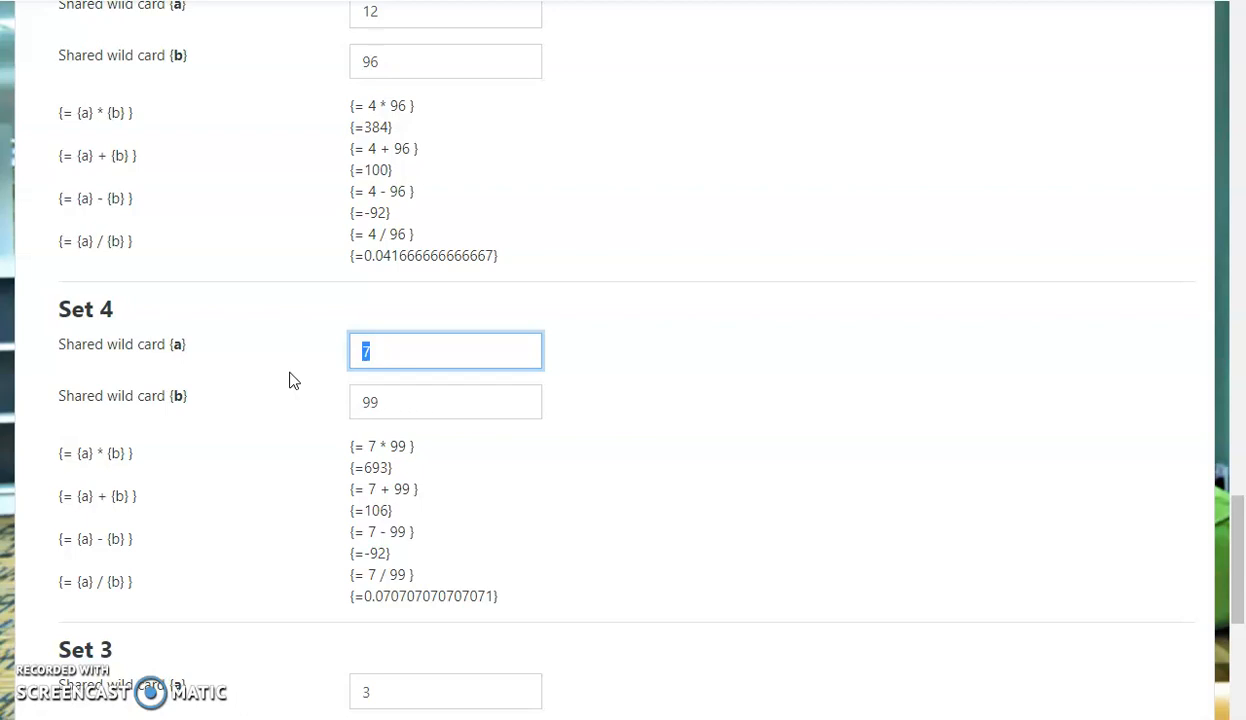
scroll(339, 250, up, 1)
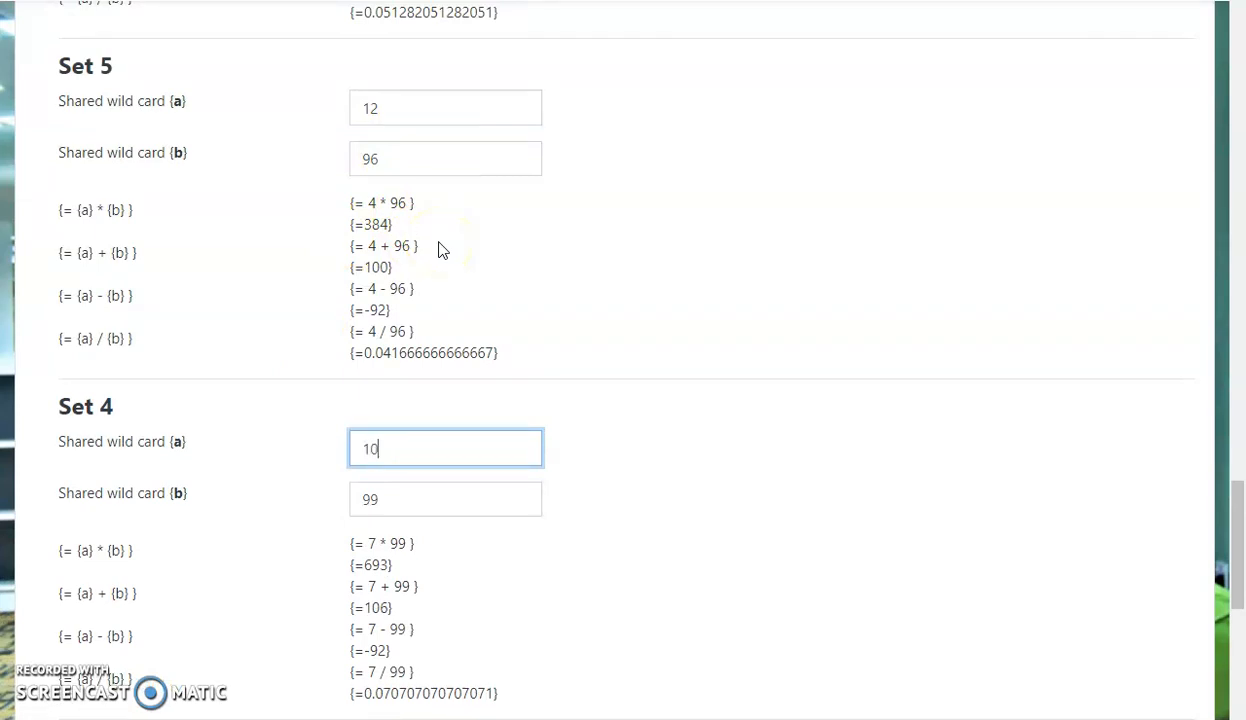
scroll(437, 255, down, 3)
drag(367, 495, 286, 520)
text(8)
Set the shared wild card {a} to 6 in Set 2 and to 4 in Set 1.
scroll(281, 525, down, 4)
drag(384, 447, 214, 455)
text(6)
scroll(211, 459, down, 3)
drag(437, 500, 202, 508)
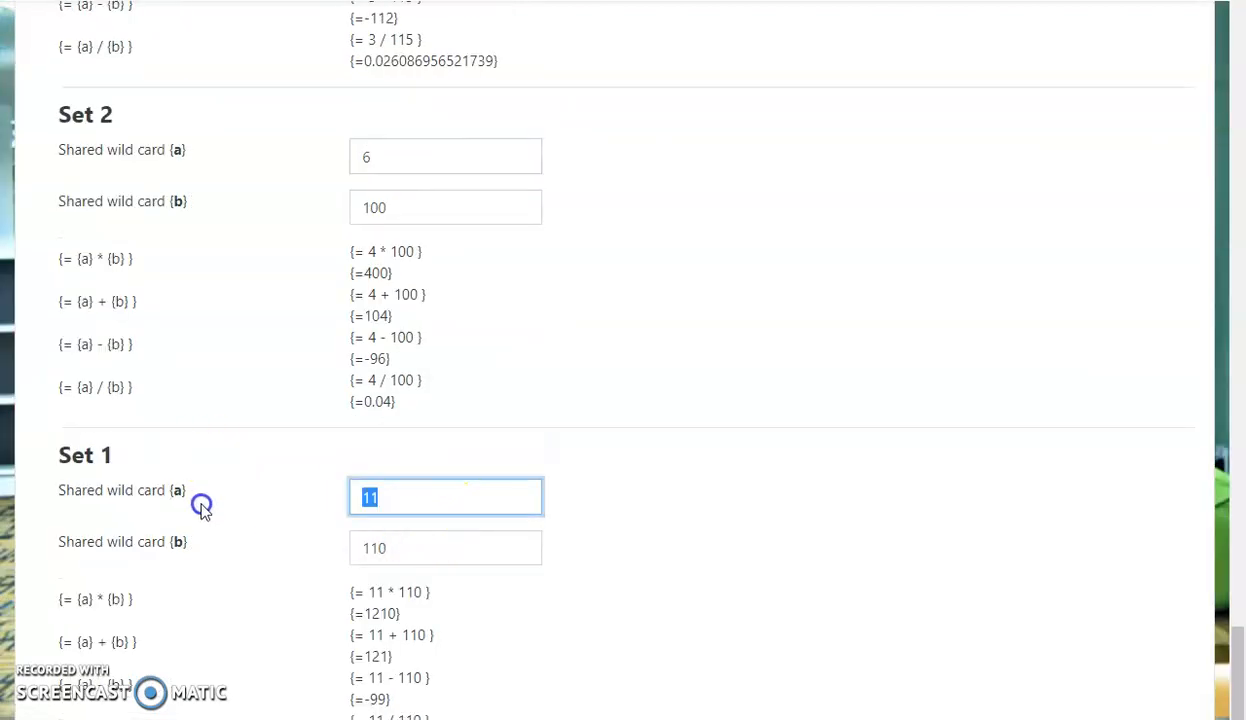
text(4)
click(187, 509)
Review the edited {a} values across the sets and the range, decimal places and distribution settings of both wild cards.
scroll(201, 508, up, 3)
scroll(201, 508, up, 1)
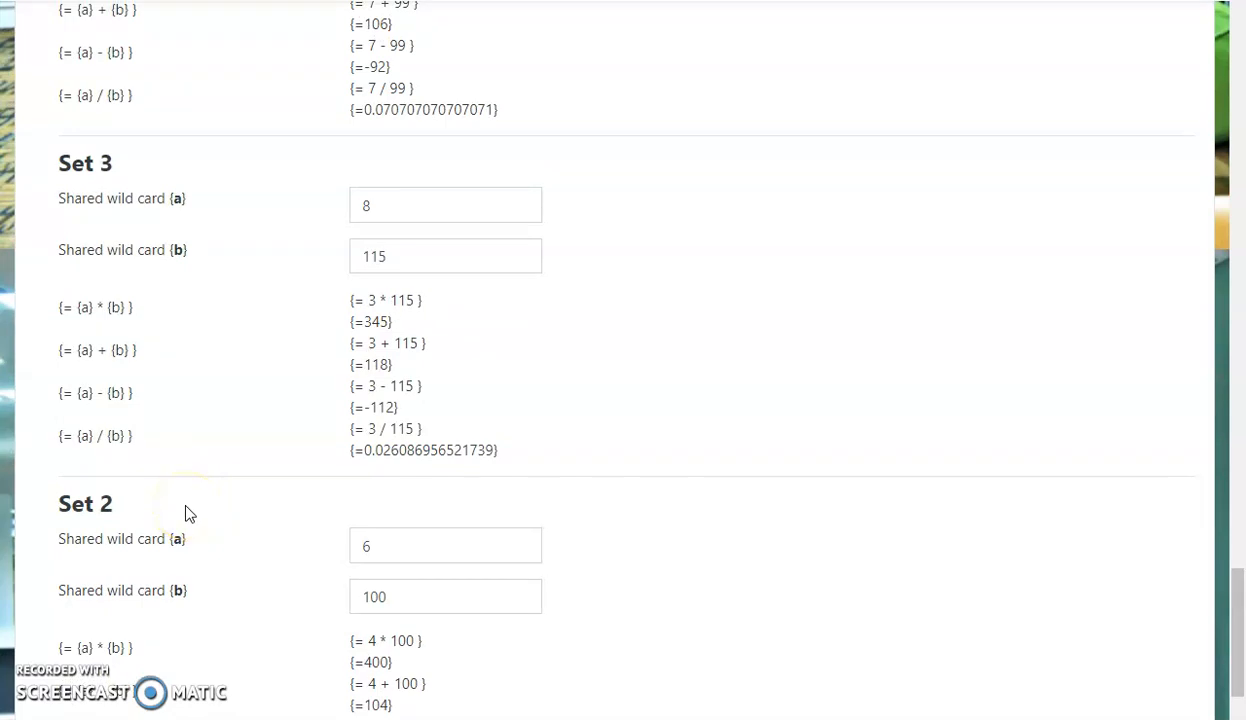
scroll(185, 513, up, 20)
scroll(185, 513, up, 5)
scroll(185, 513, down, 5)
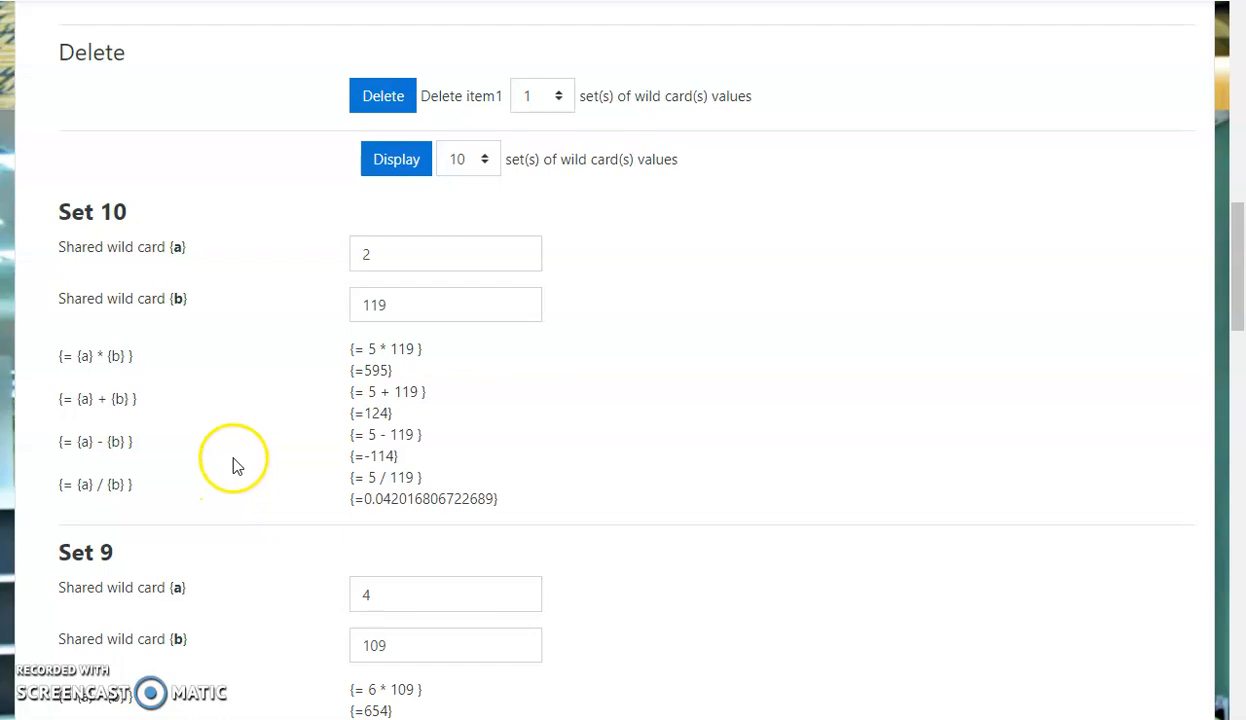
drag(1237, 292, 1240, 93)
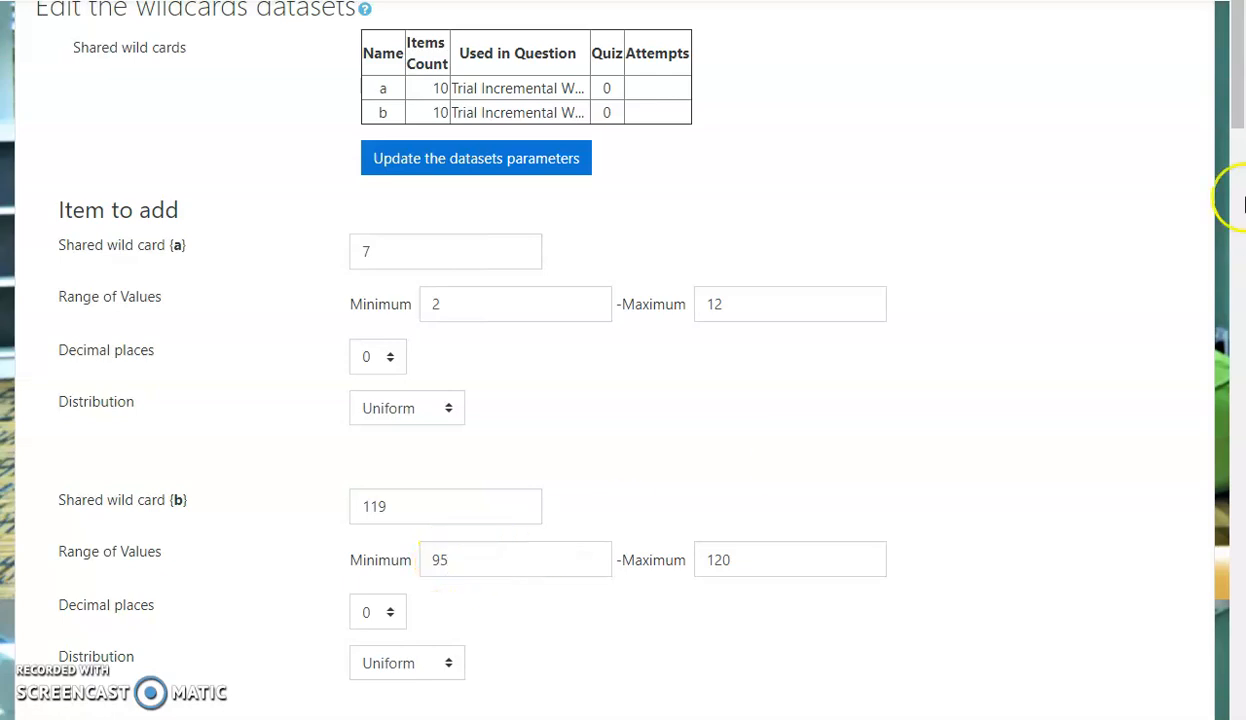
drag(1240, 102, 1240, 253)
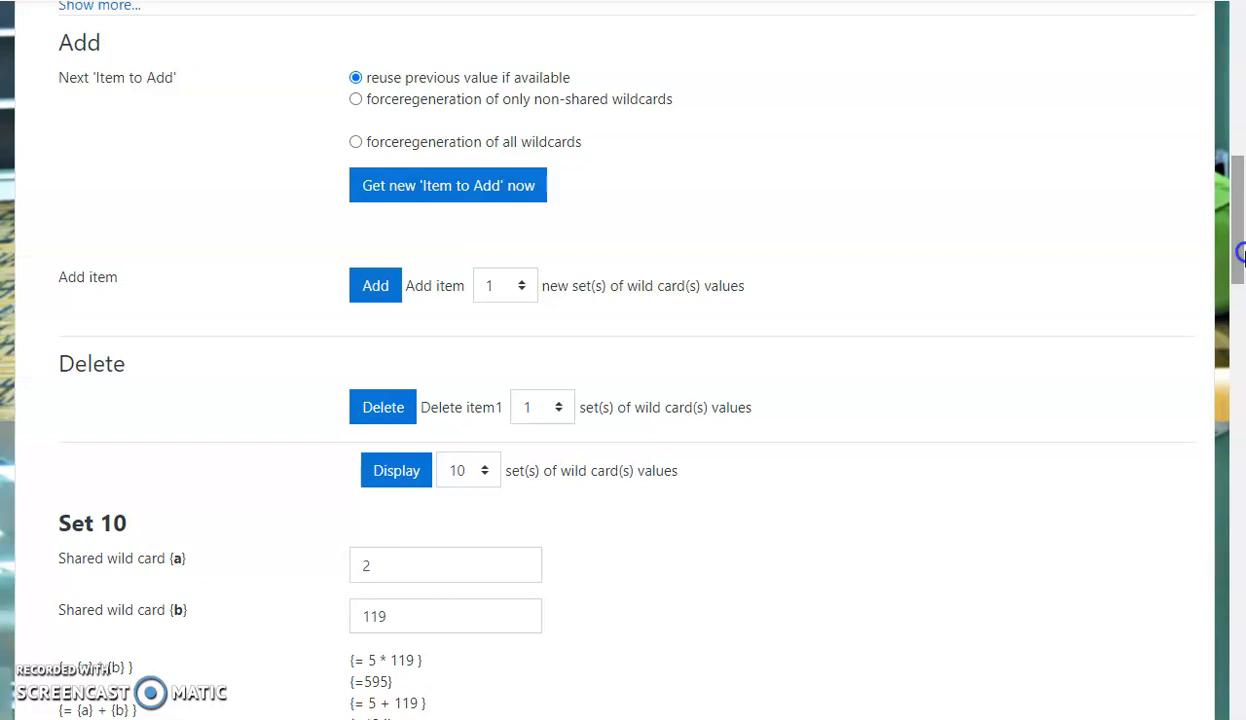
drag(1244, 257, 1239, 142)
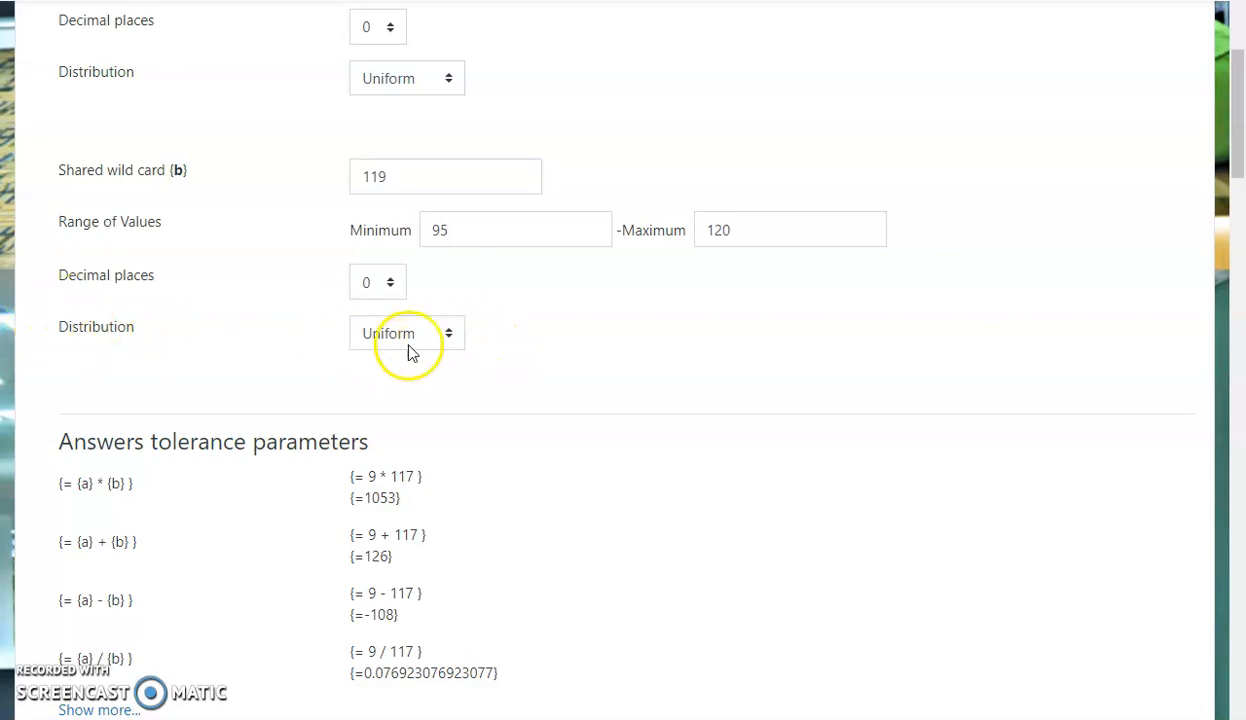
drag(1232, 78, 1240, 265)
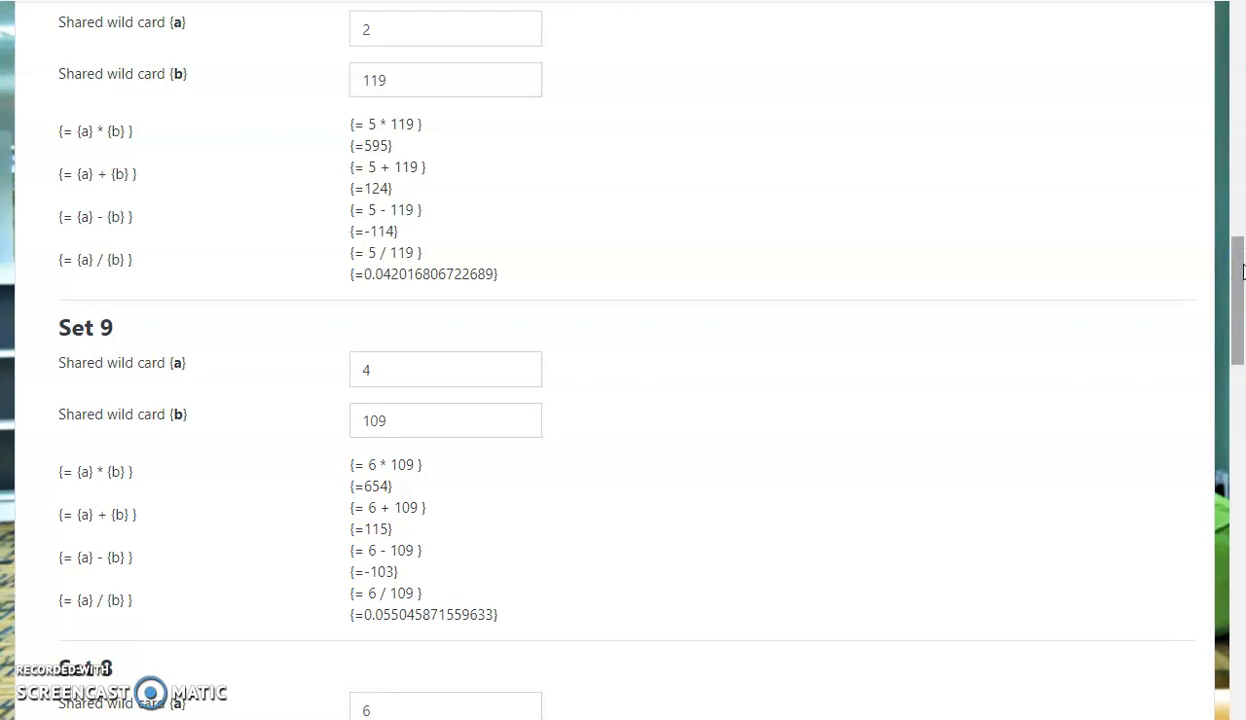
Set the shared wild card {b} to 120 in Set 10 and to 115 in Set 9.
mouse_move(1243, 272)
mouse_down()
mouse_move(1240, 288)
mouse_move(1240, 252)
mouse_up()
drag(411, 370, 178, 375)
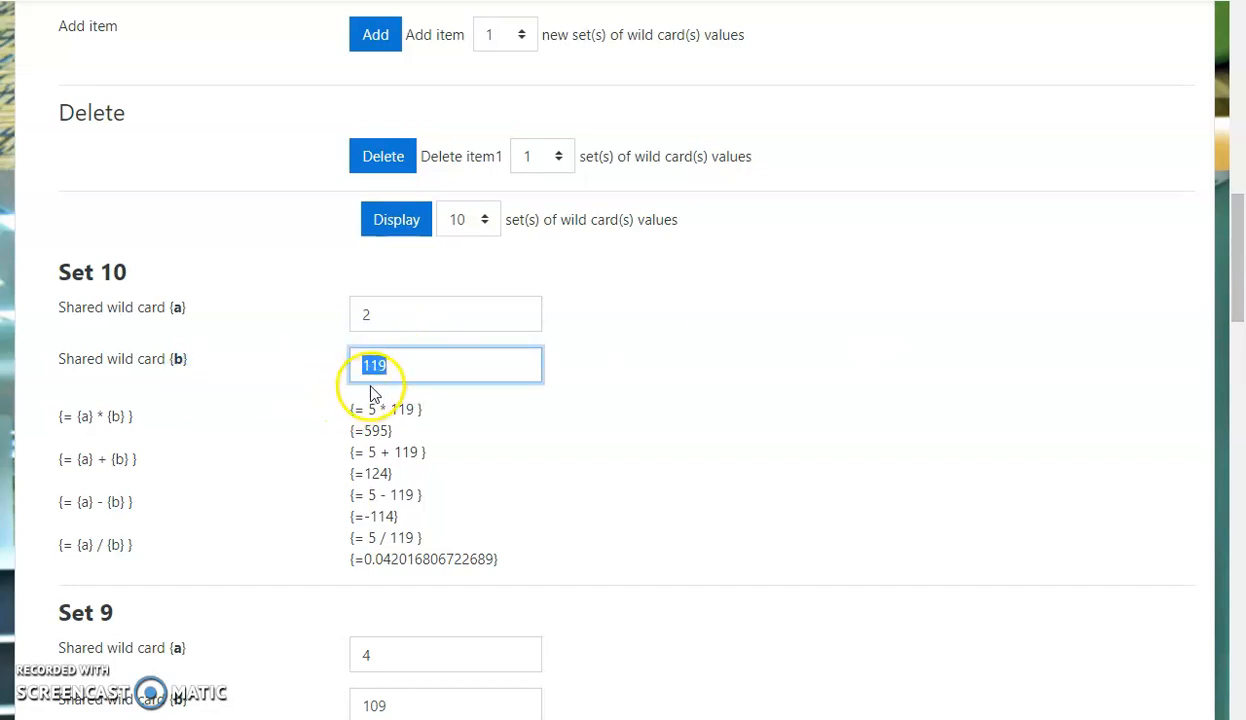
text(120)
scroll(376, 400, down, 3)
drag(417, 411, 222, 427)
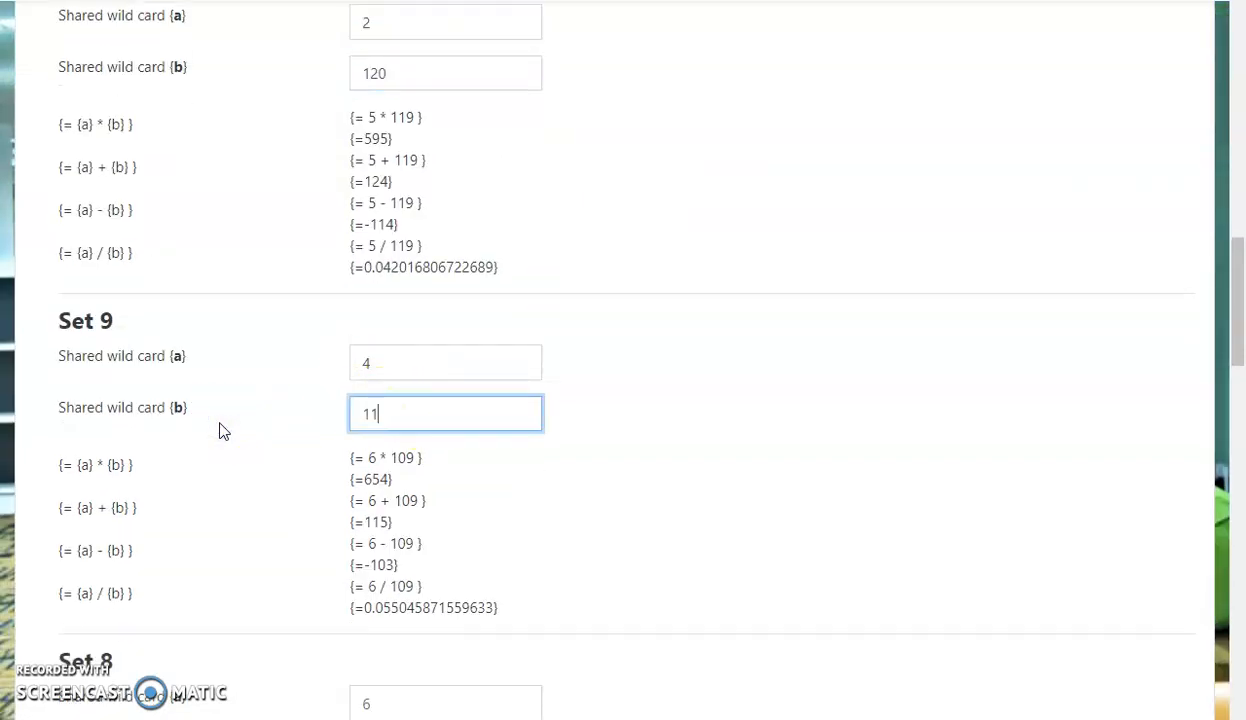
text(115)
Set the shared wild card {b} to 110 in Set 8 and to 95 in Set 7.
scroll(222, 430, down, 3)
drag(453, 464, 226, 468)
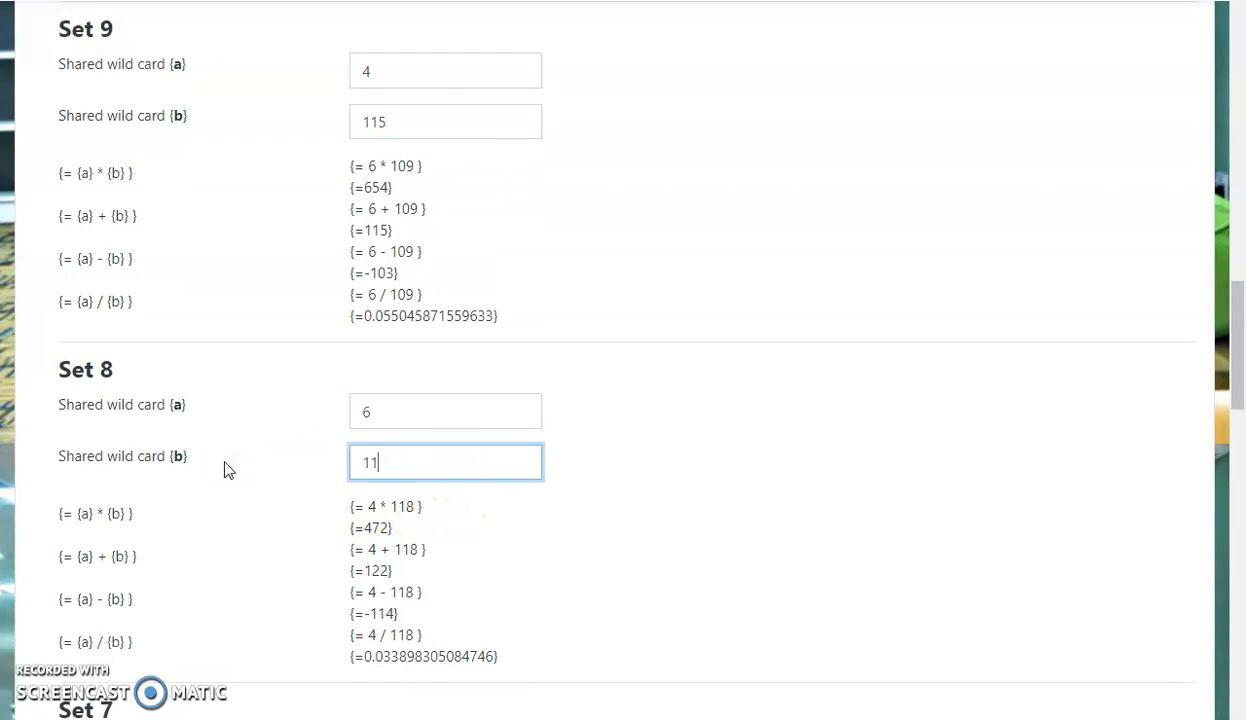
scroll(235, 445, down, 3)
drag(410, 511, 195, 512)
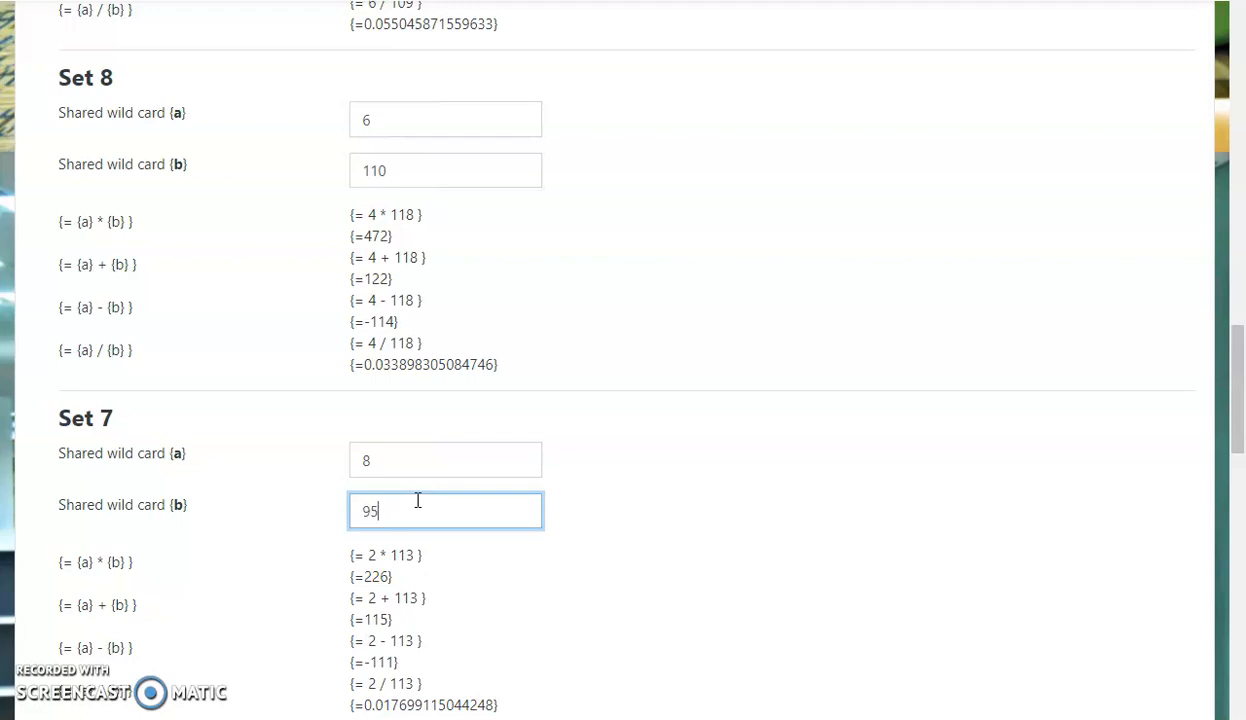
Set the shared wild card {b} to 105 in Set 6 and to 100 in Set 5.
scroll(372, 478, down, 1)
scroll(517, 566, down, 1)
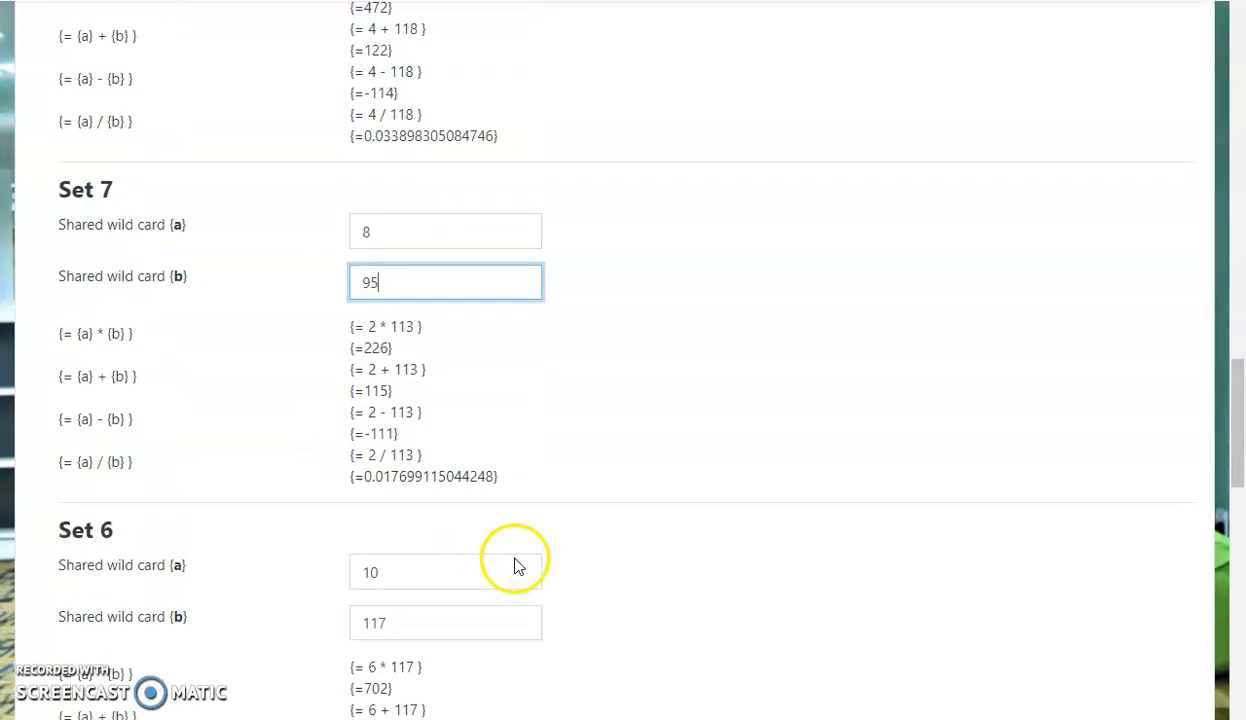
scroll(517, 566, down, 2)
drag(403, 452, 97, 456)
text(105)
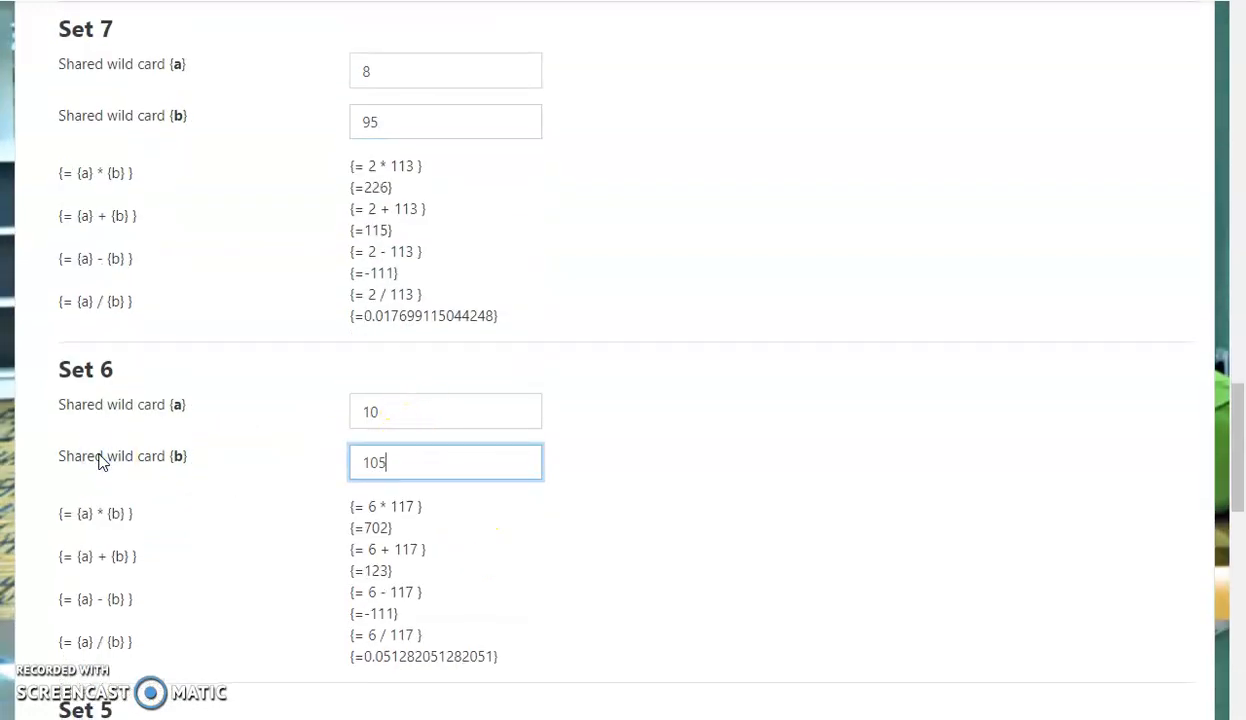
scroll(100, 460, down, 3)
drag(378, 513, 239, 517)
text(100)
Check the {b} values already entered in the other sets and set the shared wild card {b} in Set 4 to 95.
scroll(170, 517, down, 3)
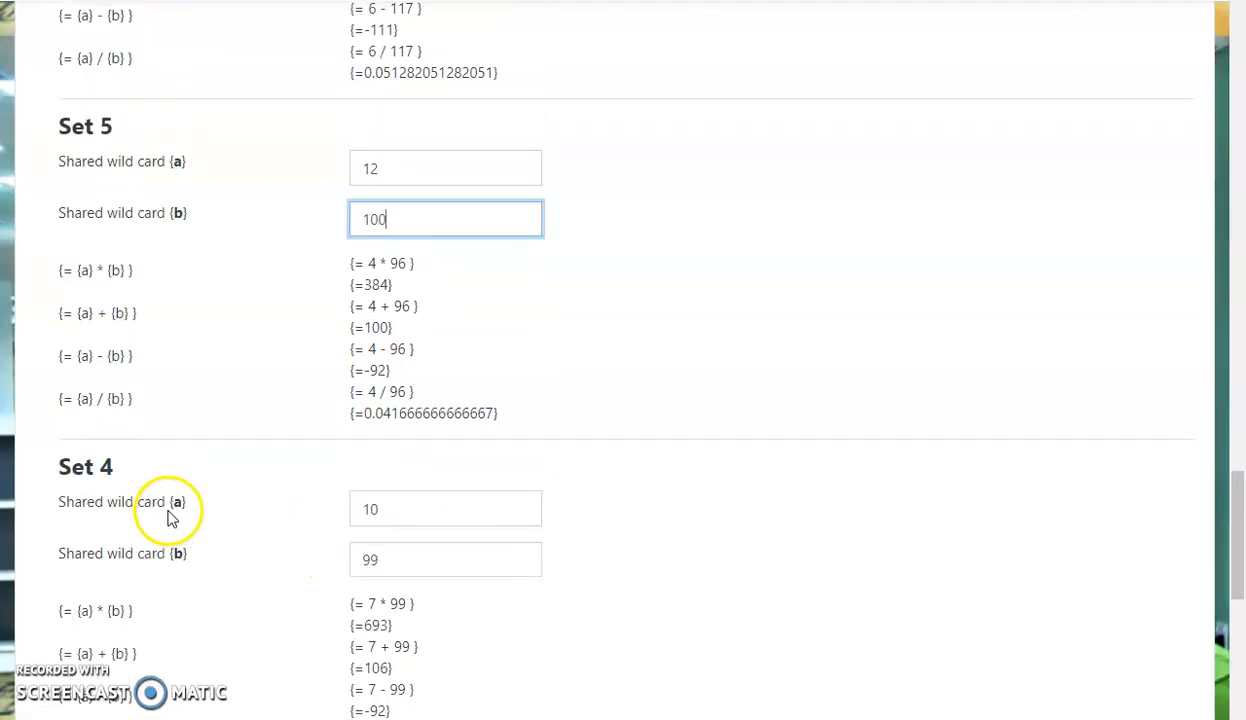
drag(402, 567, 295, 570)
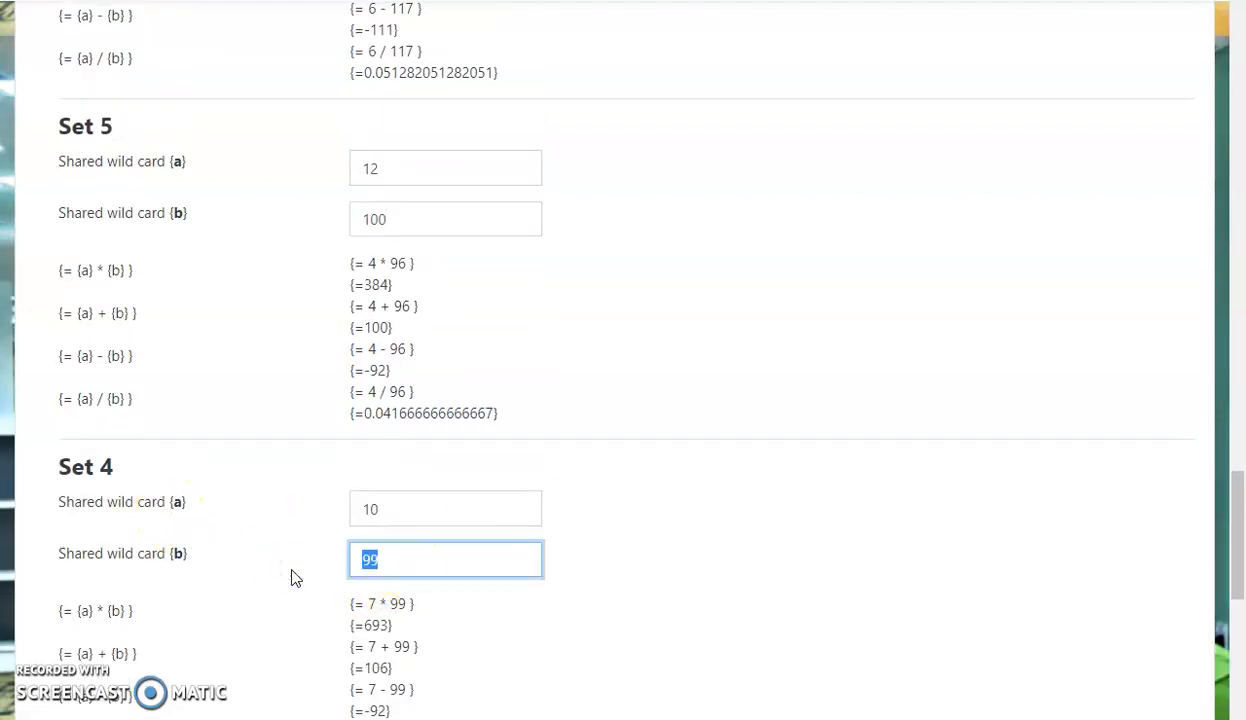
scroll(295, 578, up, 20)
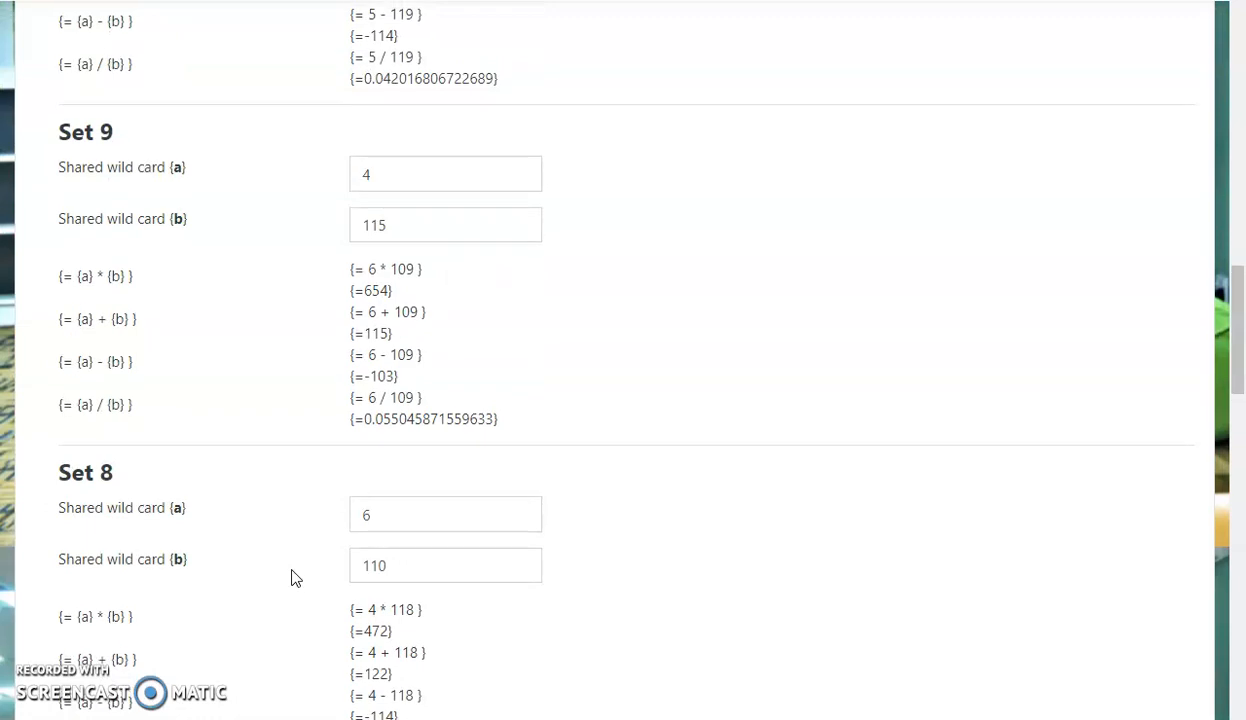
scroll(295, 578, up, 3)
scroll(295, 578, down, 20)
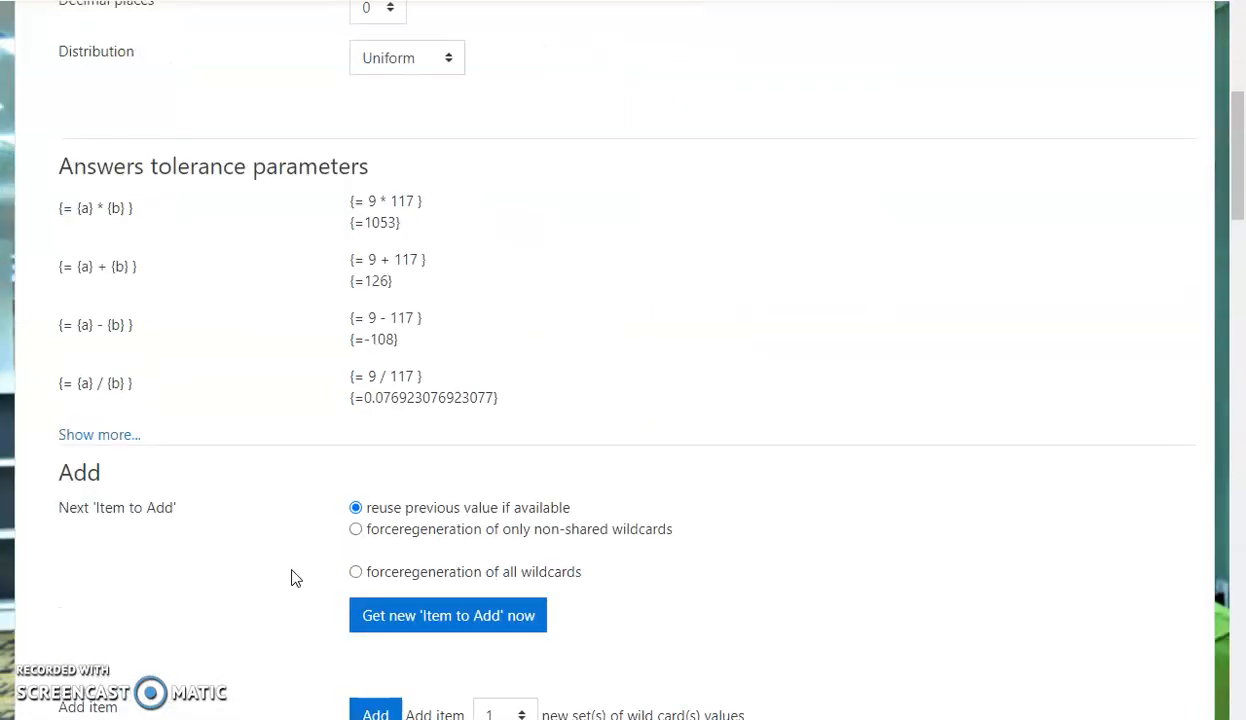
scroll(295, 578, down, 20)
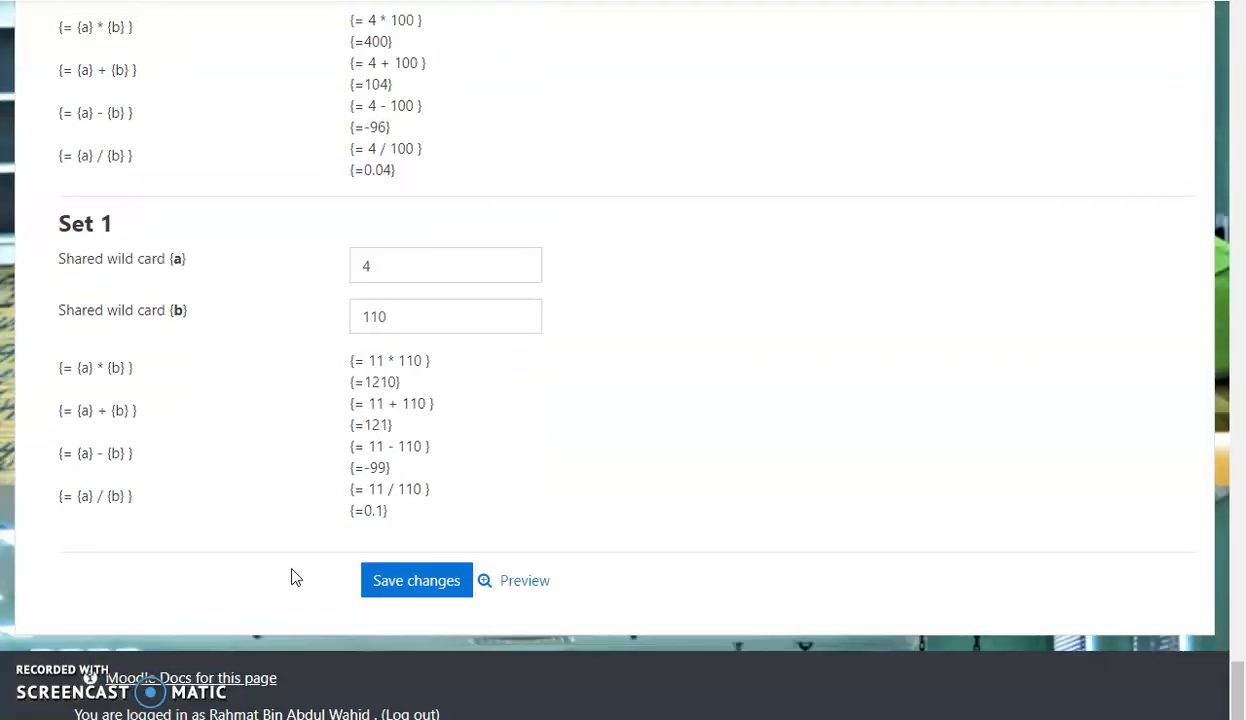
scroll(295, 578, up, 4)
scroll(295, 578, up, 6)
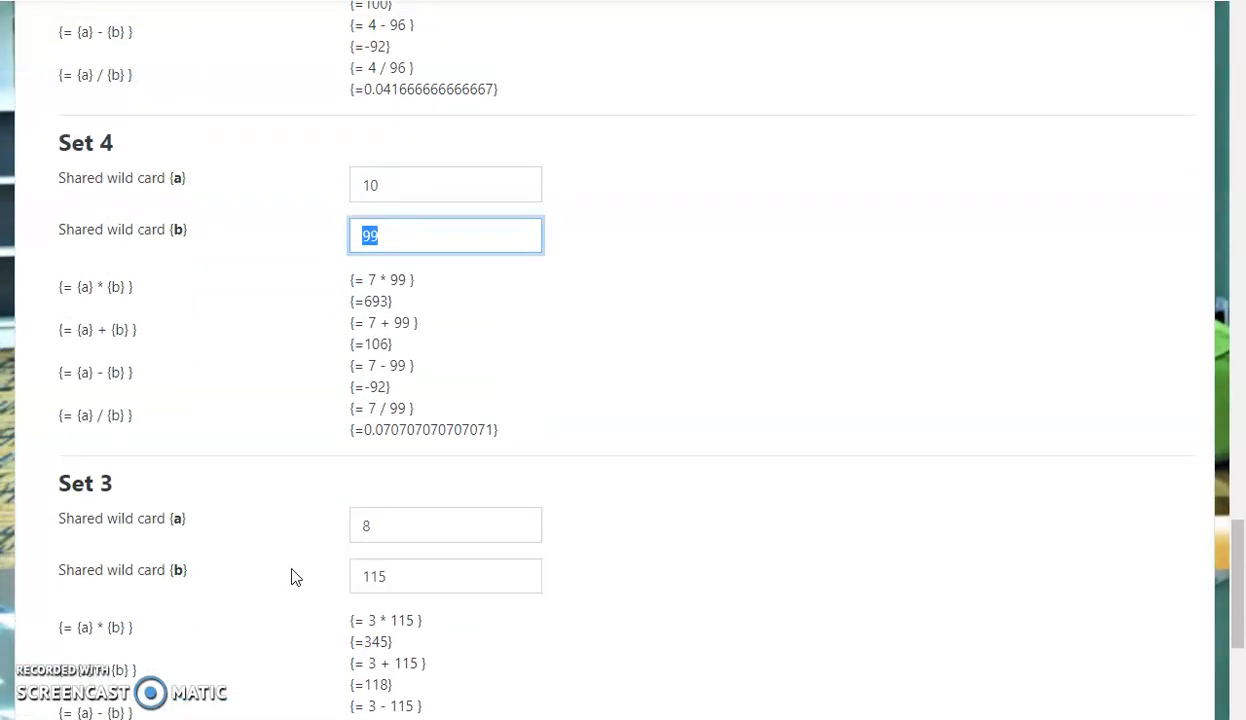
text(95)
Check the shared wild card {b} values in Sets 3, 2 and 1.
scroll(286, 553, down, 3)
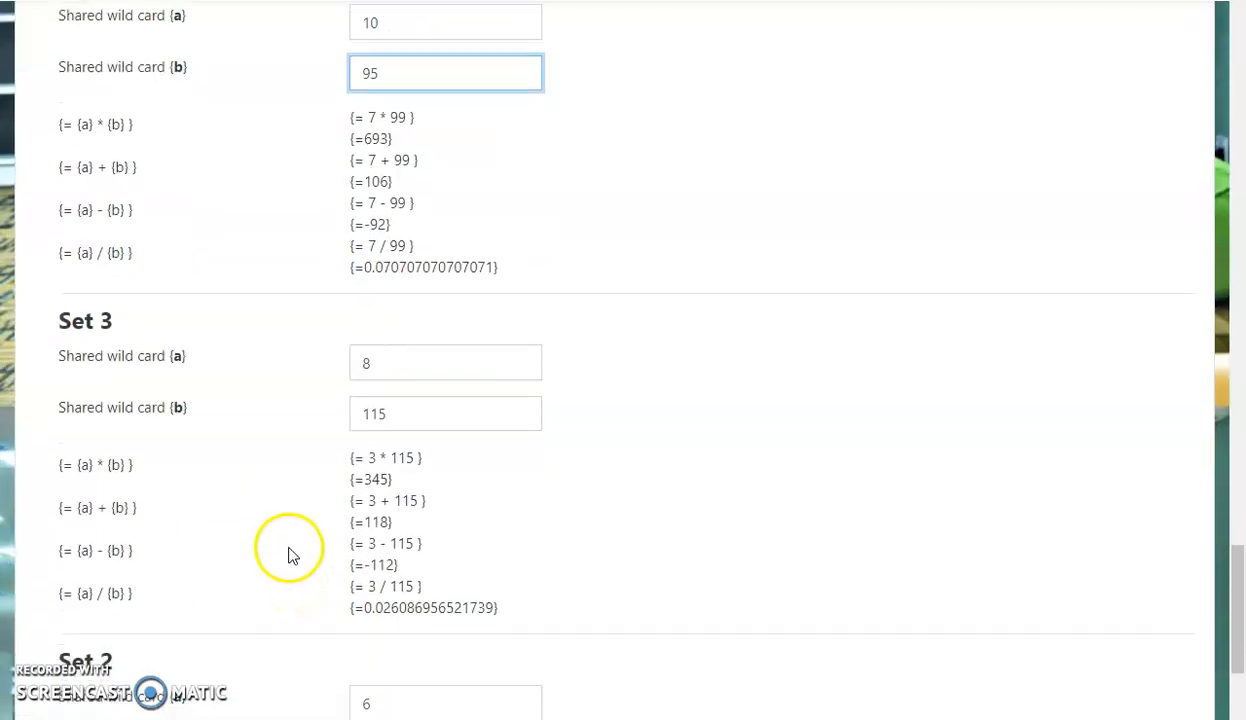
drag(445, 413, 212, 418)
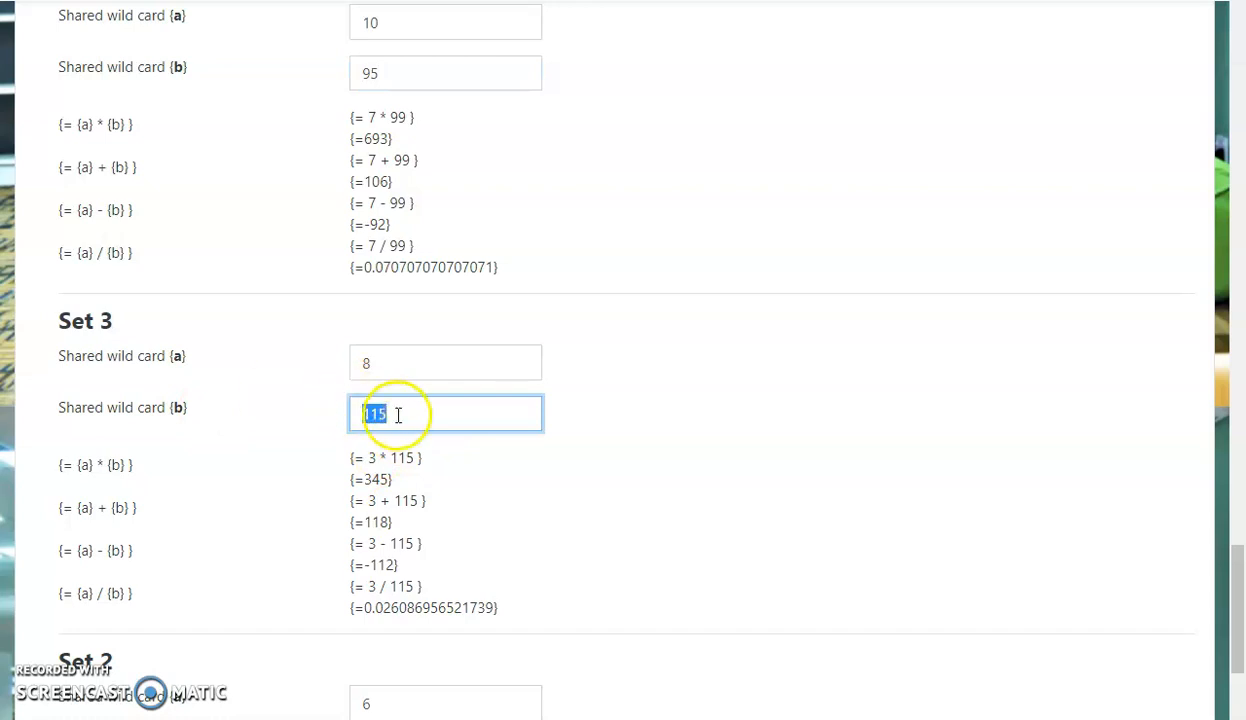
scroll(398, 430, down, 3)
scroll(400, 472, down, 4)
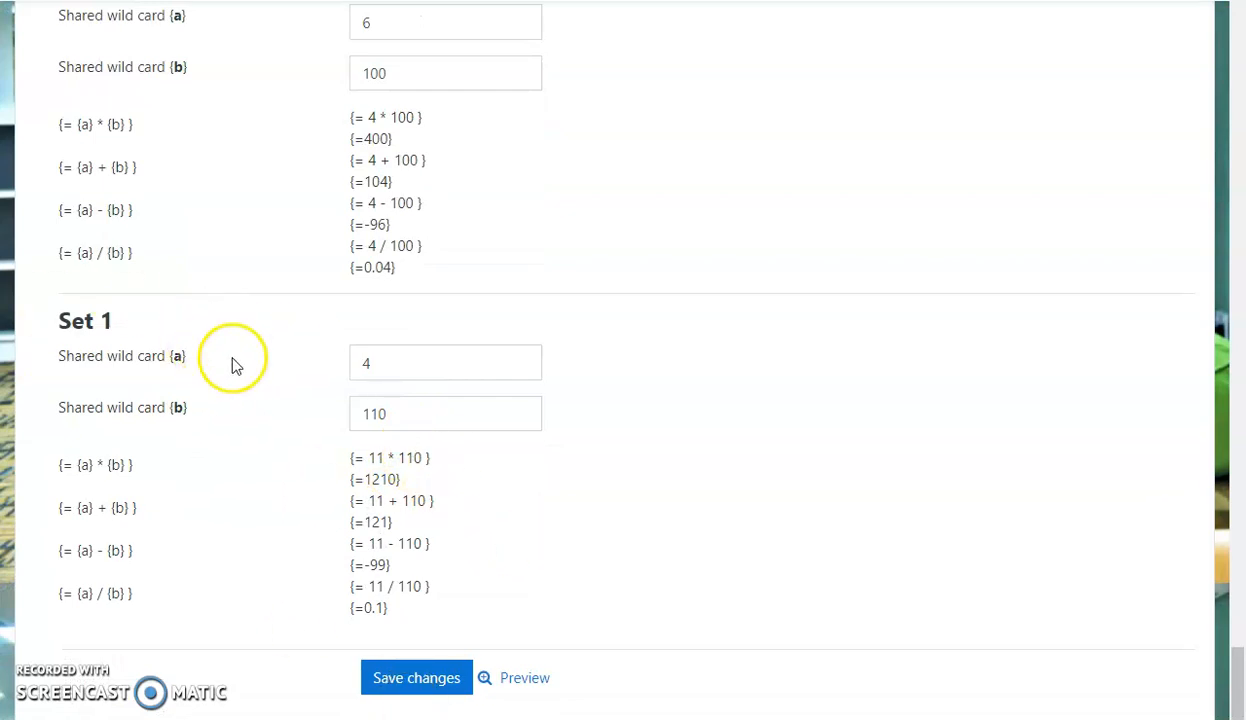
Save the wild card set changes and preview the Trial Incremental Wildcards question to check its substituted values.
click(381, 684)
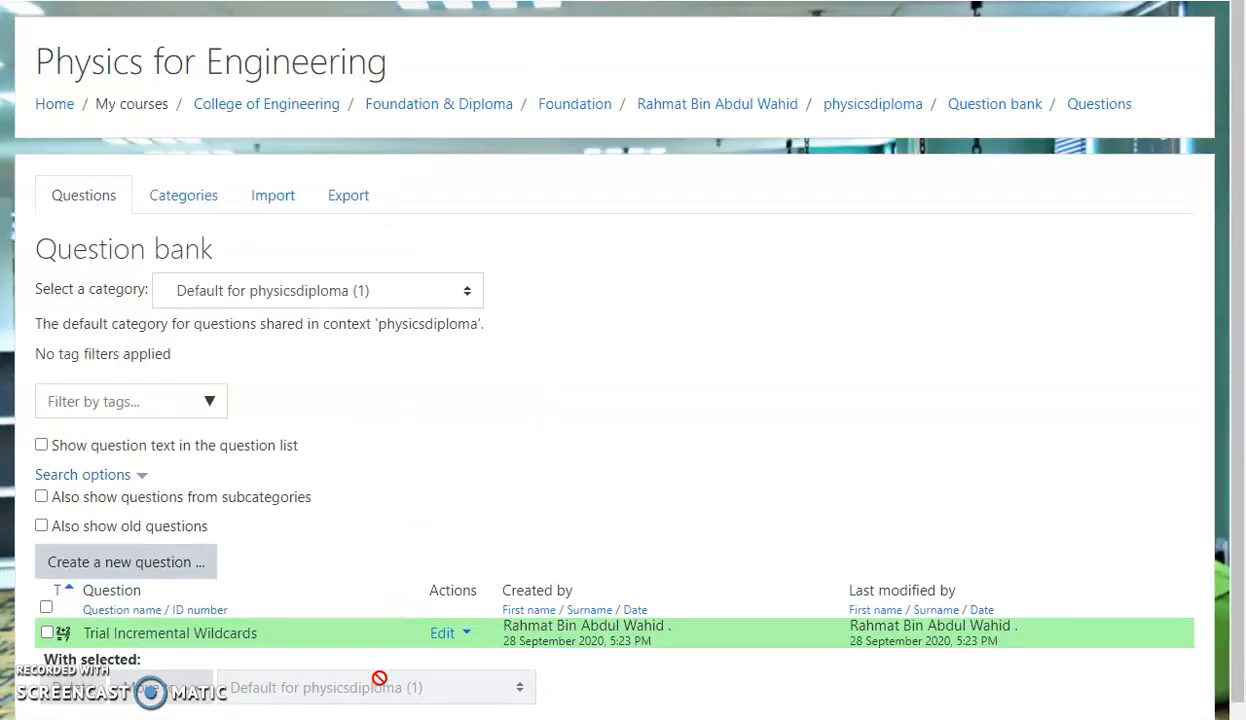
click(462, 634)
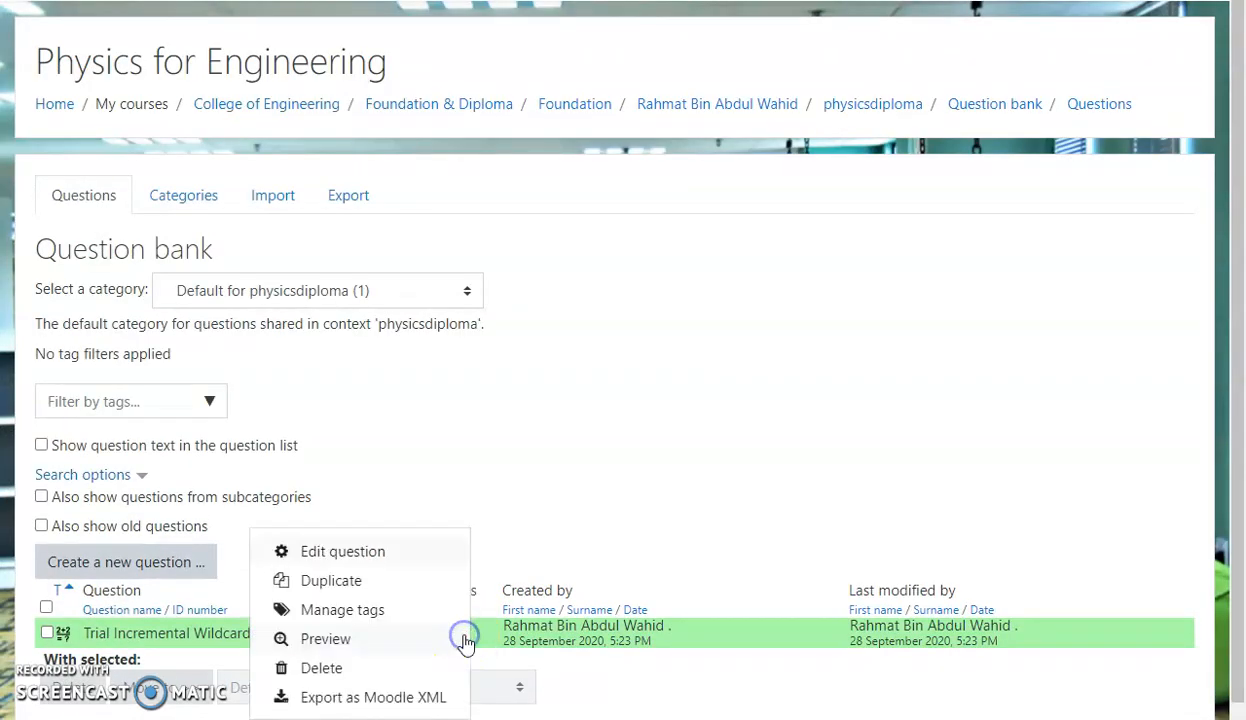
click(366, 642)
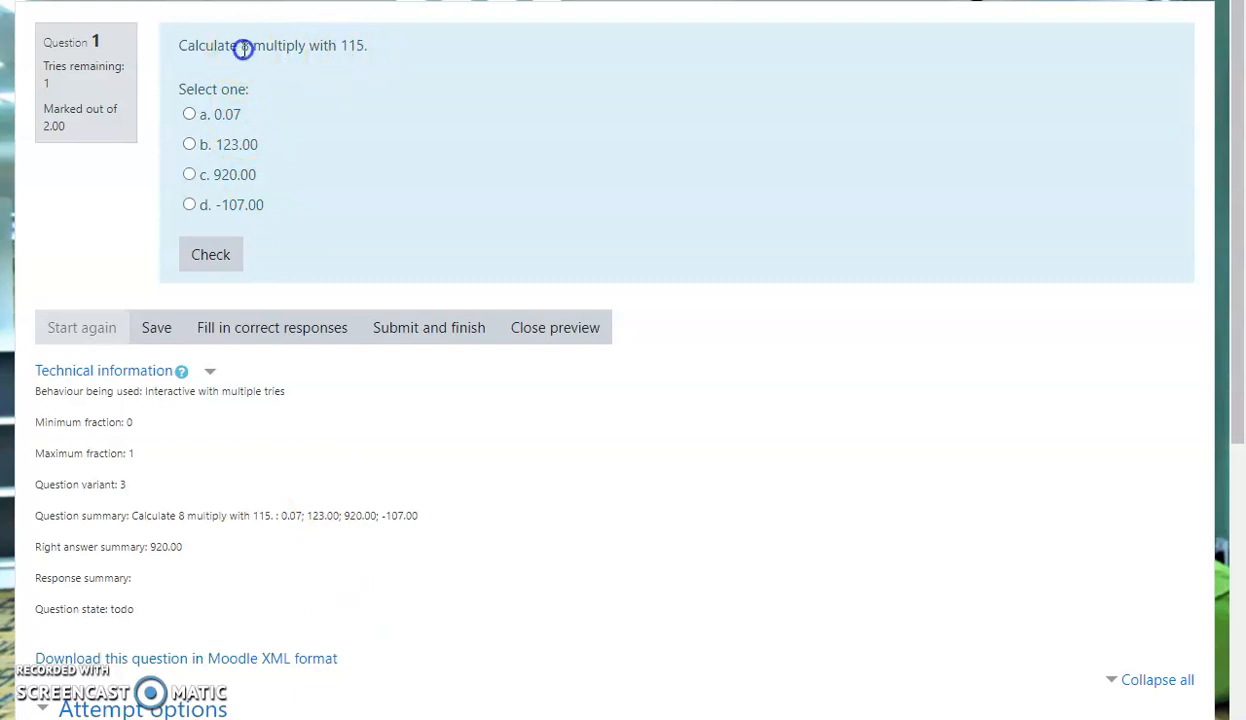
drag(340, 46, 367, 47)
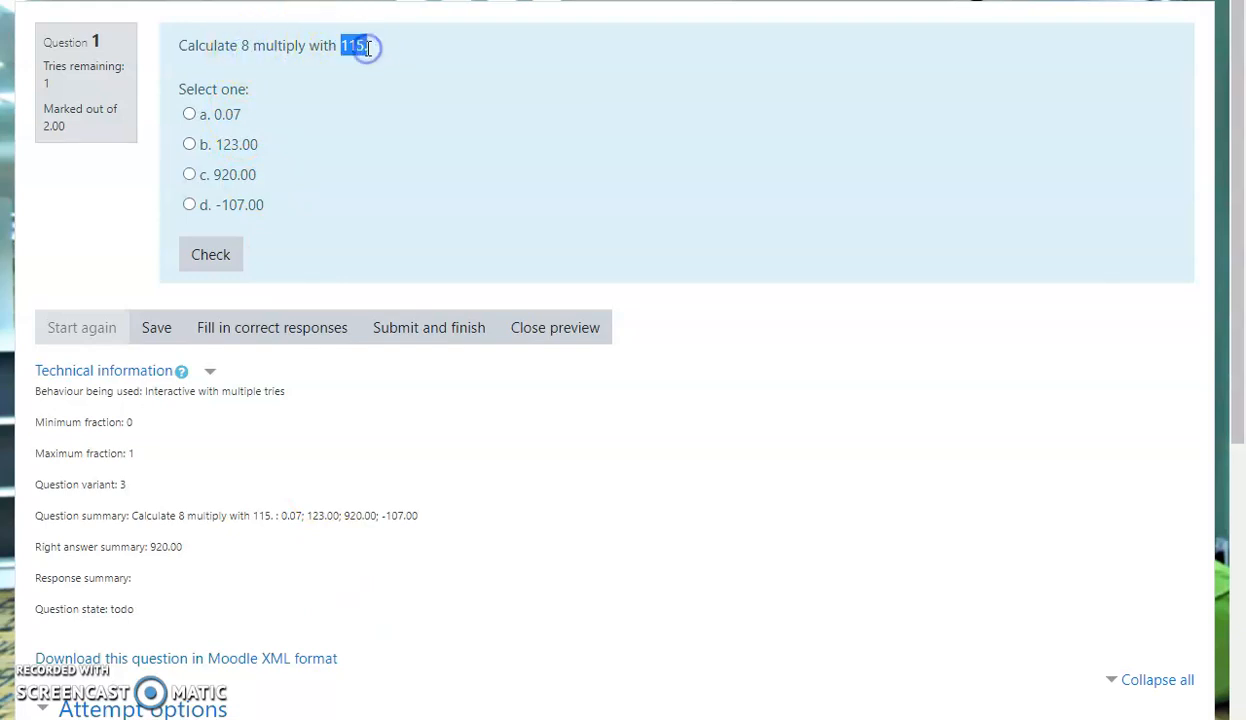
Review the preview's technical information and attempt options, and close the preview.
scroll(305, 465, down, 3)
scroll(305, 465, up, 2)
scroll(305, 465, down, 1)
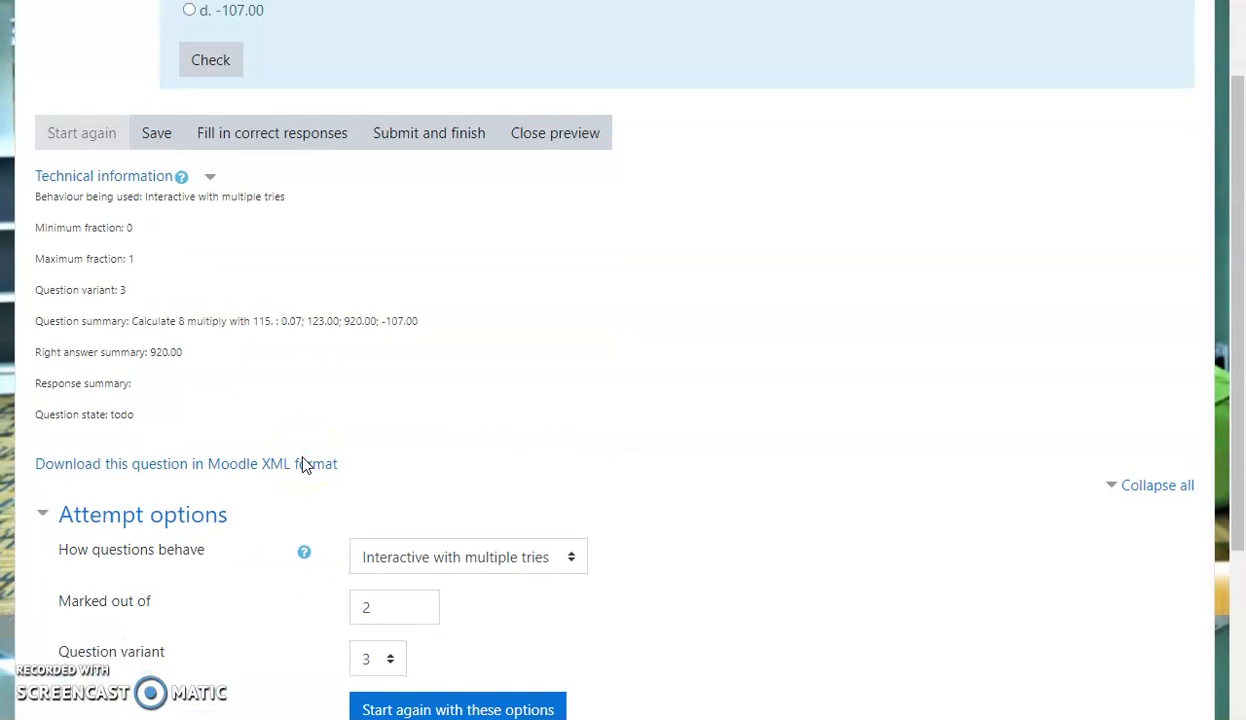
scroll(325, 453, up, 3)
click(569, 316)
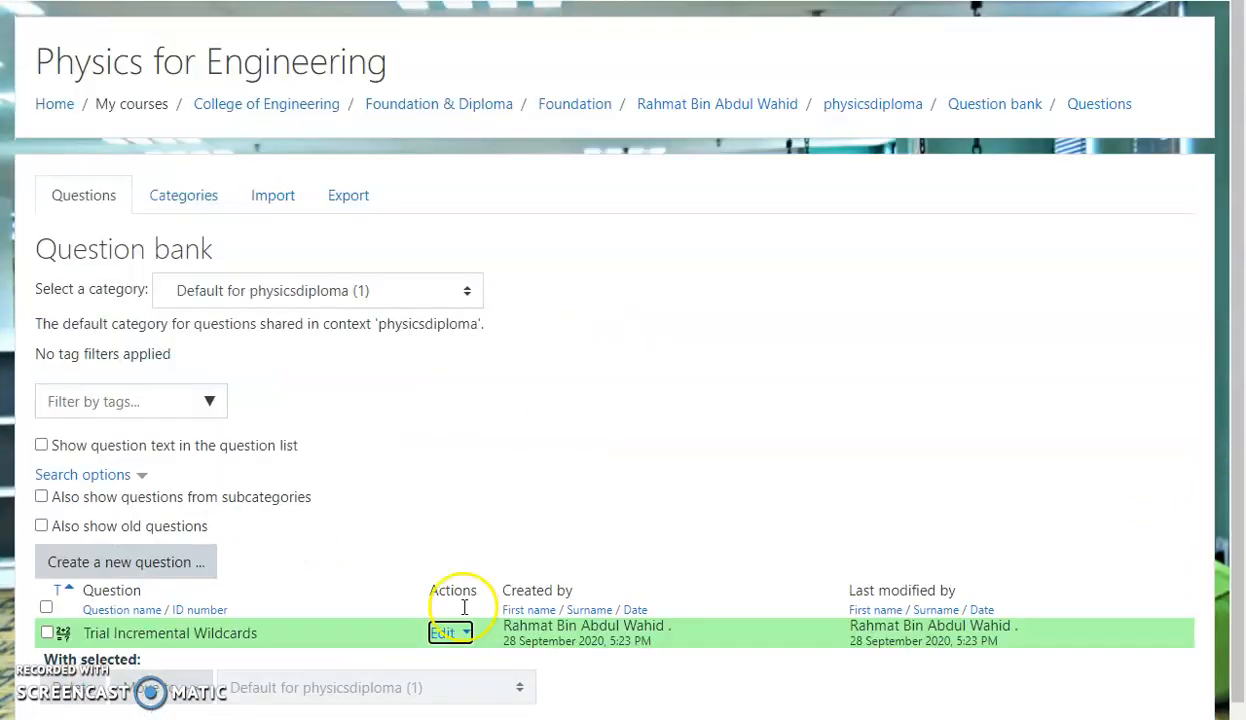
Preview the Trial Incremental Wildcards question again and examine the wild card values in its question text.
click(440, 636)
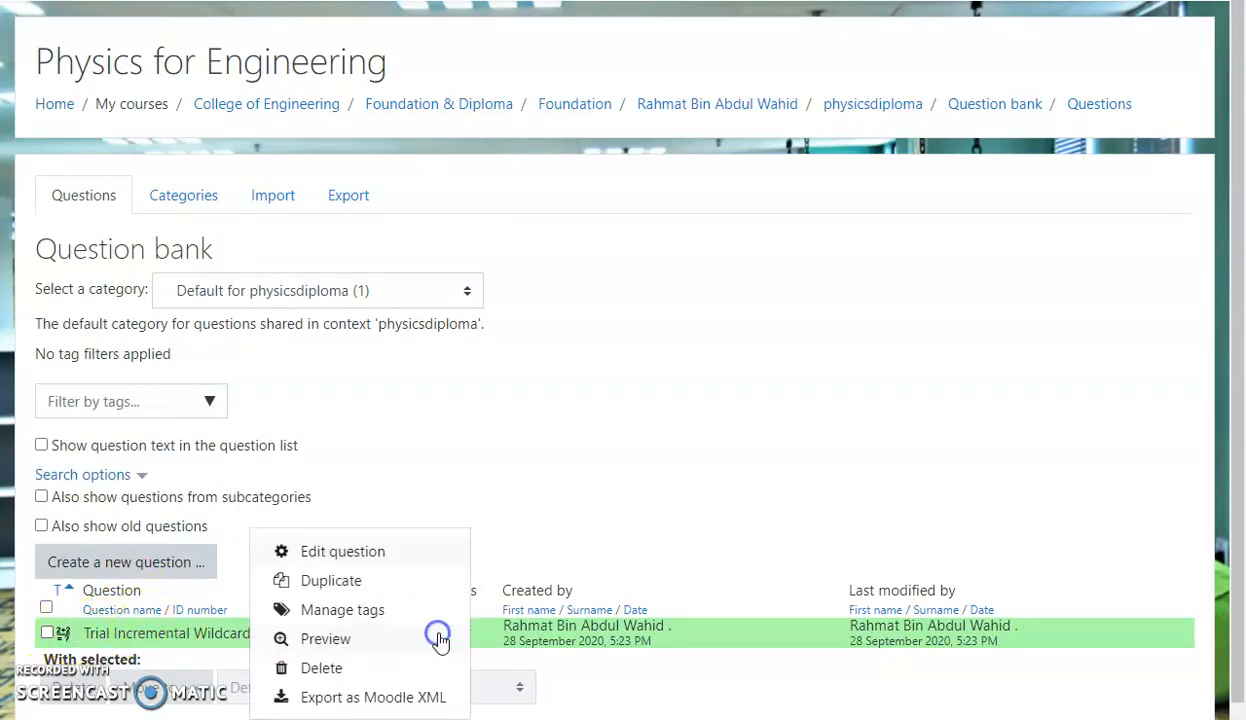
click(348, 640)
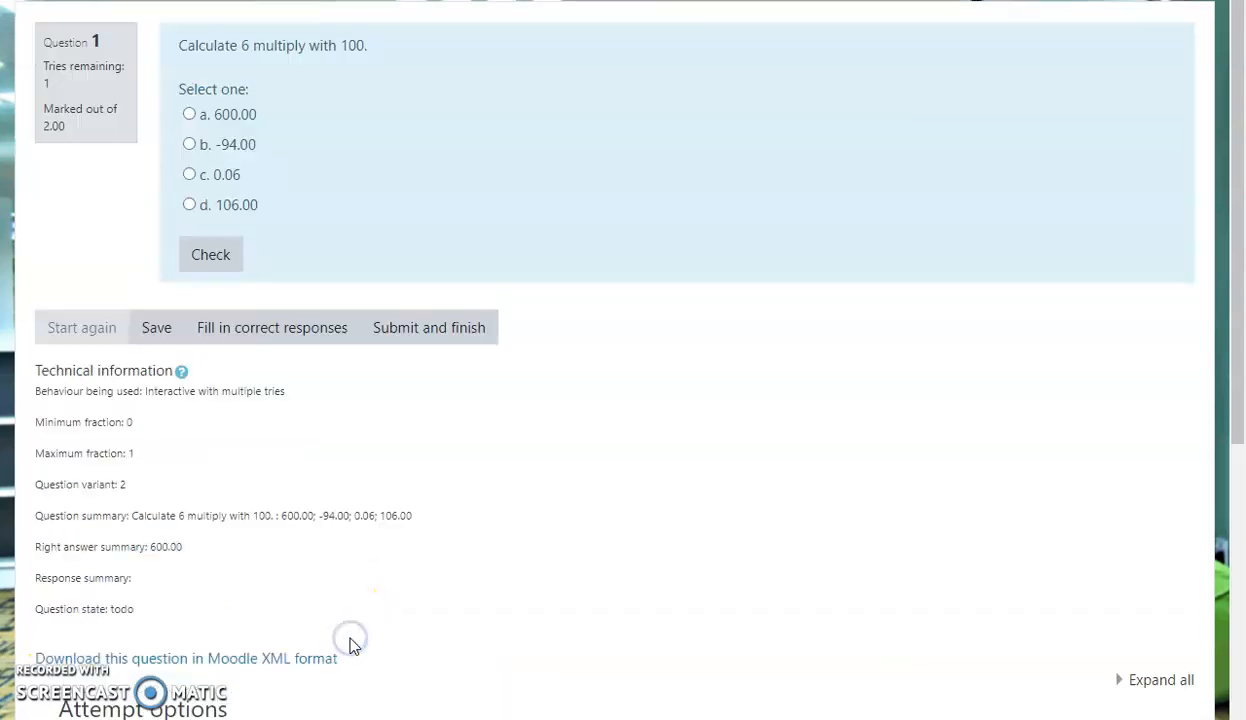
click(246, 50)
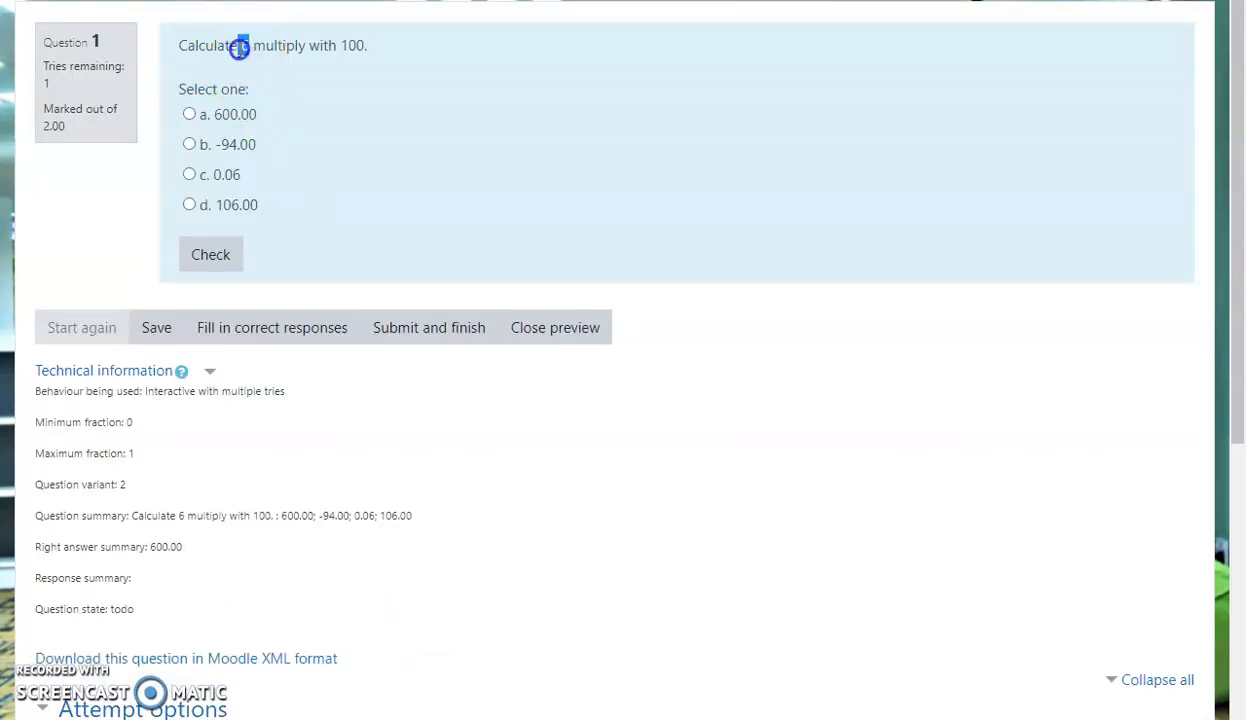
drag(347, 45, 364, 45)
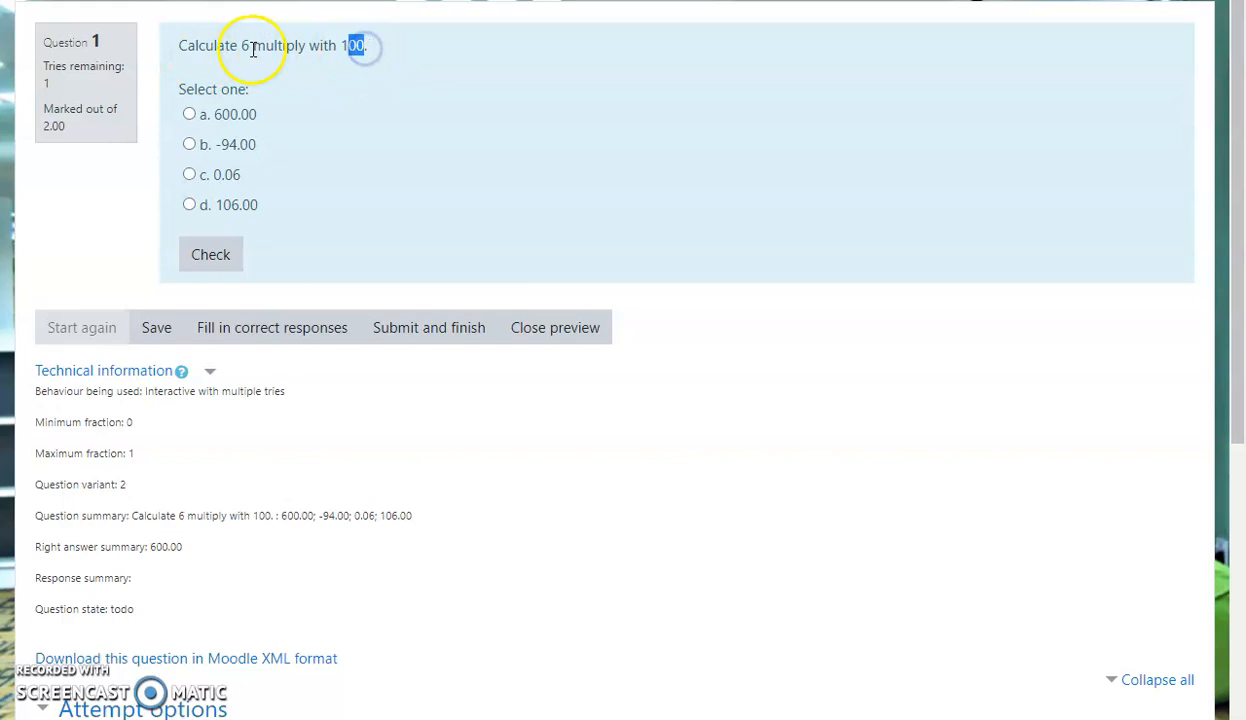
Answer the previewed question with 600.00, check the answer and read the feedback.
click(222, 114)
click(234, 283)
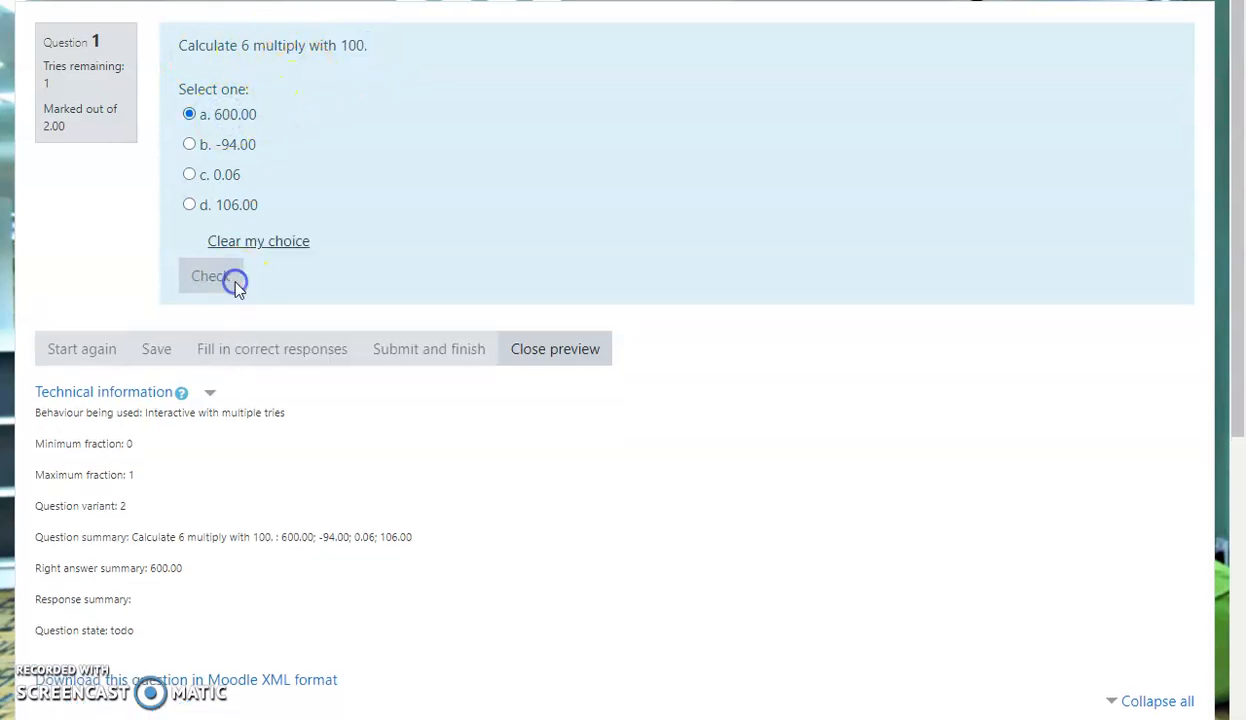
drag(212, 290, 358, 293)
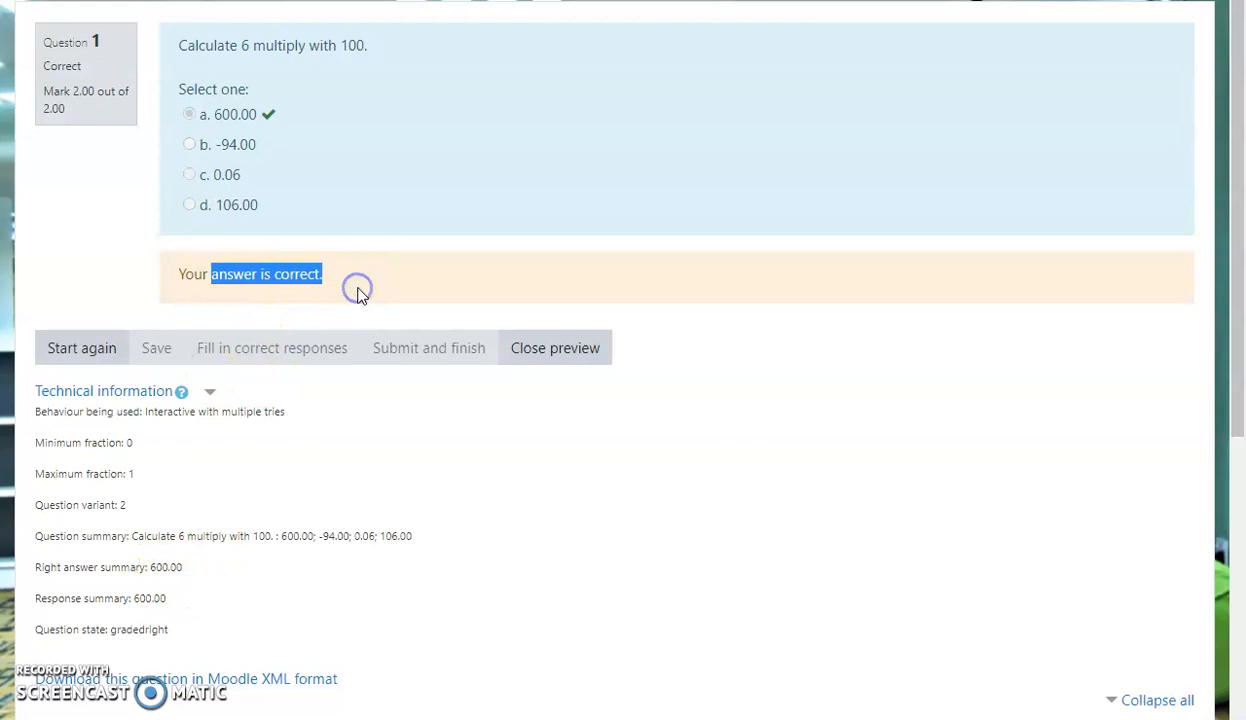
click(358, 290)
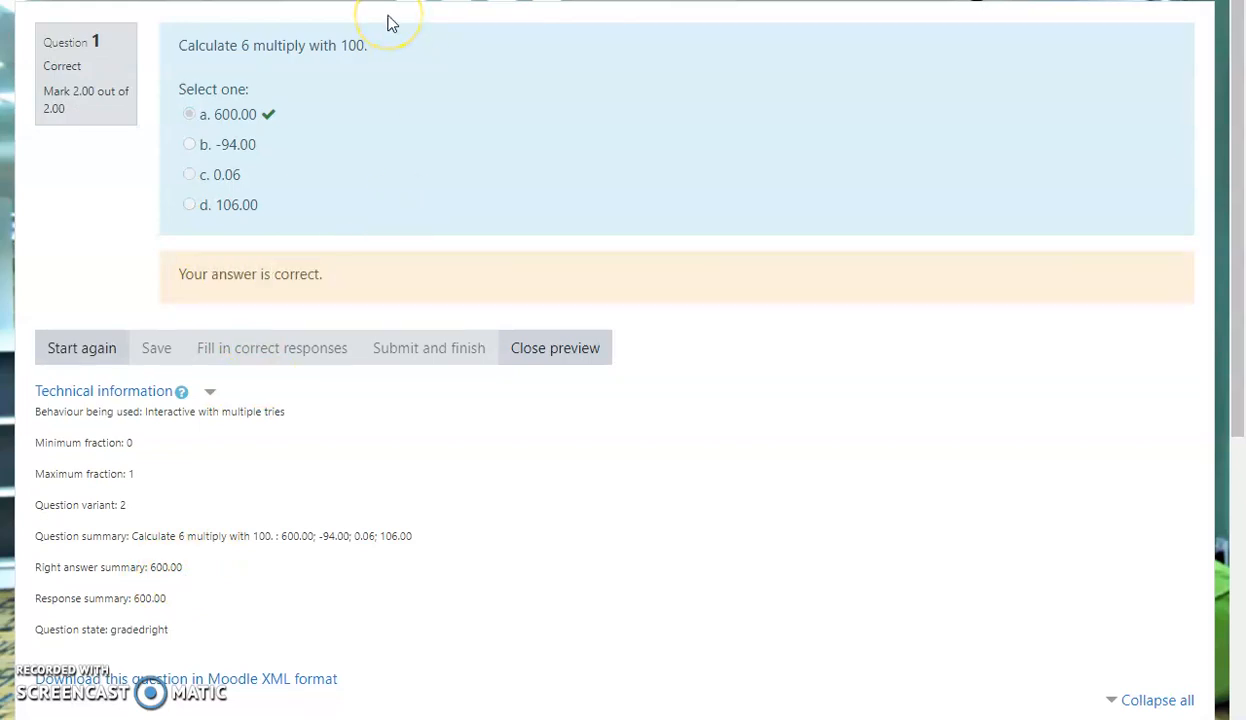